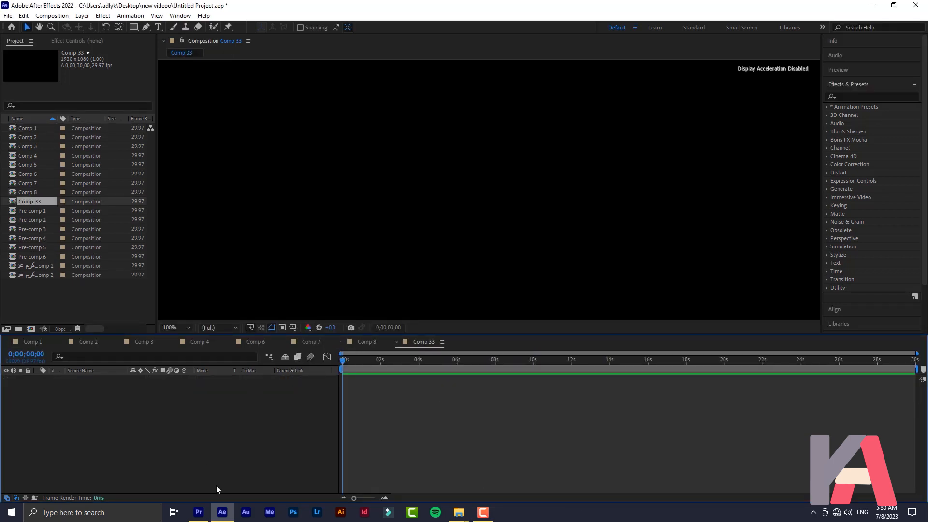
Type the Arabic word كريم as a new text layer in Comp 33
{"action": "left_click", "coordinate": [158, 26]}
{"action": "left_click", "coordinate": [538, 171]}
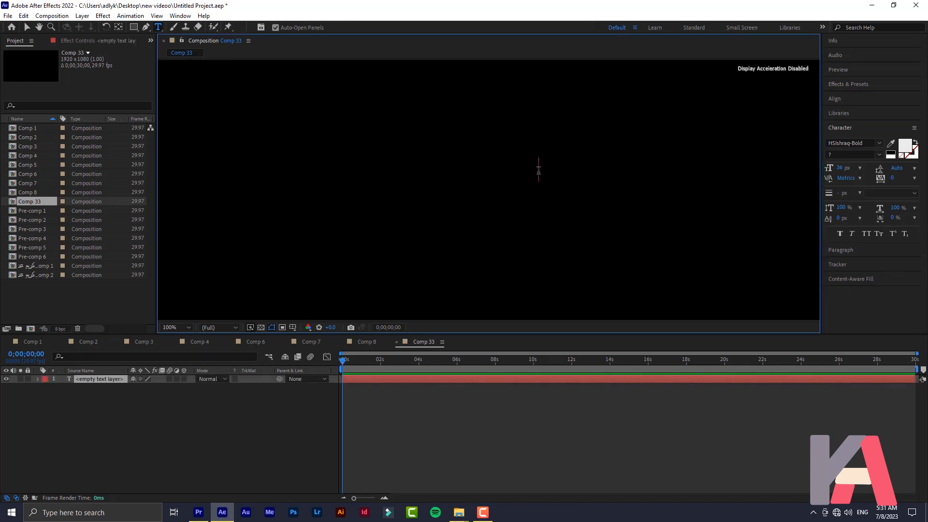
{"action": "type", "text": "كريم"}
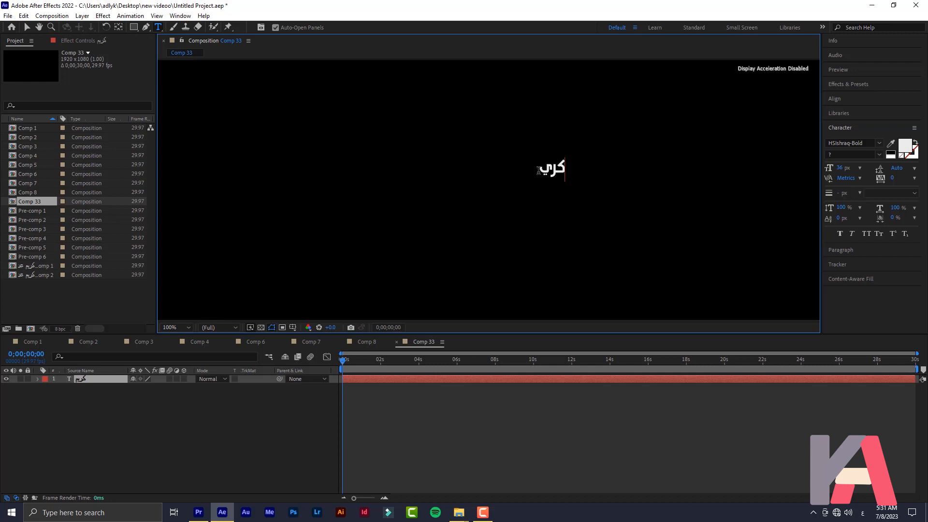
{"action": "left_click", "coordinate": [91, 380]}
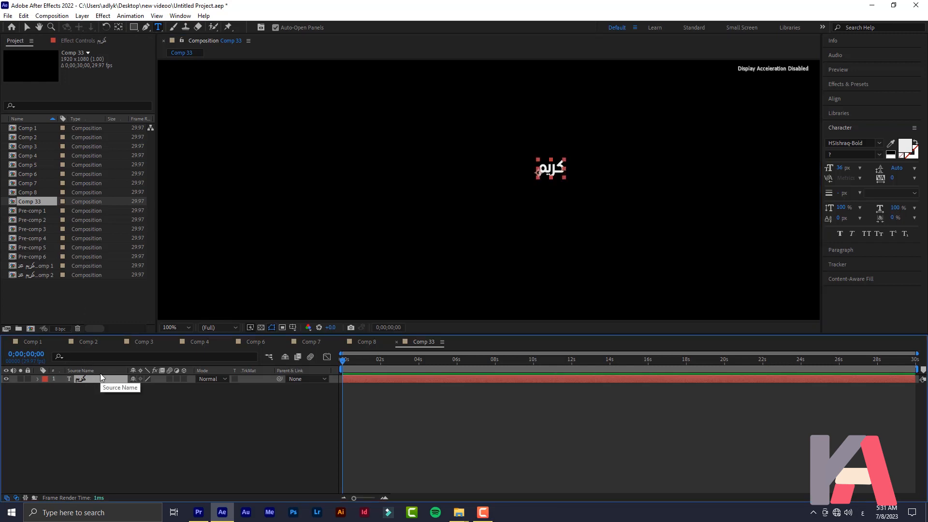
Scale the كريم text layer to 730% and move it to the centre of the frame
{"action": "left_click", "coordinate": [96, 378]}
{"action": "key", "text": "s"}
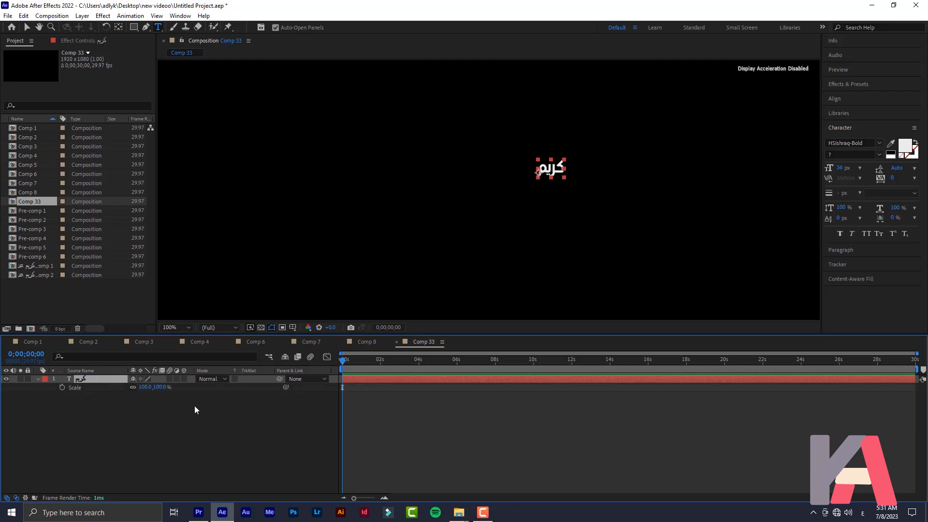
{"action": "left_click_drag", "start_coordinate": [162, 388], "coordinate": [478, 387]}
{"action": "key", "text": "v"}
{"action": "left_click_drag", "start_coordinate": [624, 166], "coordinate": [499, 205]}
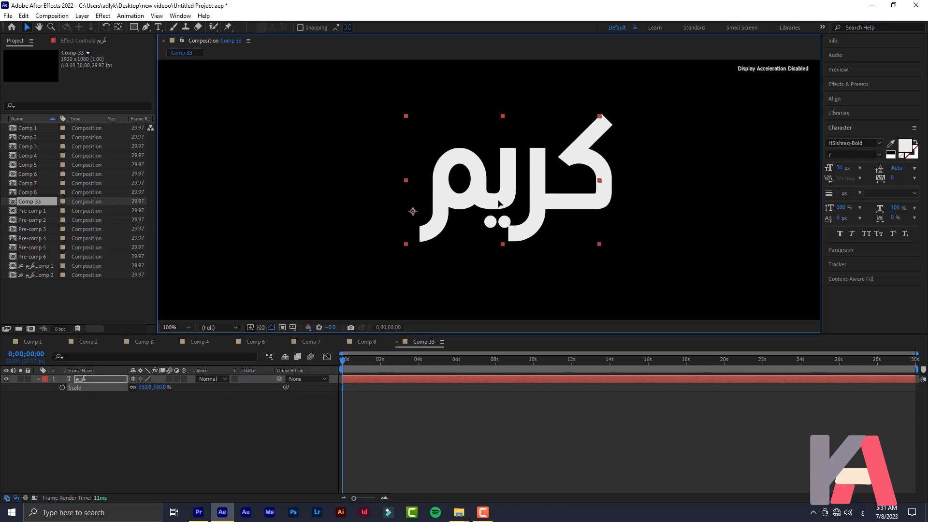
{"action": "left_click", "coordinate": [147, 432]}
Create a new empty text layer above the كريم layer through New > Text, and select it
{"action": "right_click", "coordinate": [102, 444]}
{"action": "left_click", "coordinate": [81, 442]}
{"action": "right_click", "coordinate": [106, 459]}
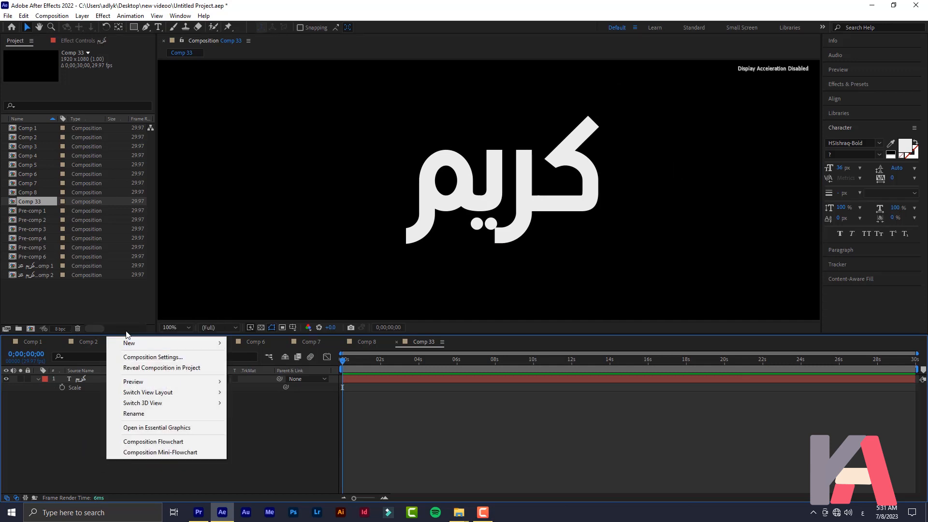
{"action": "mouse_move", "coordinate": [134, 342]}
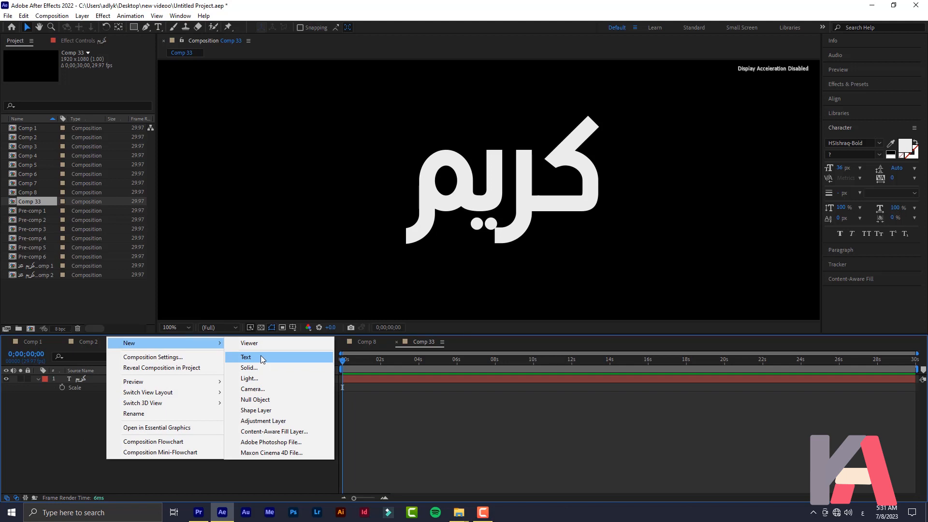
{"action": "left_click", "coordinate": [260, 355]}
{"action": "left_click", "coordinate": [88, 382]}
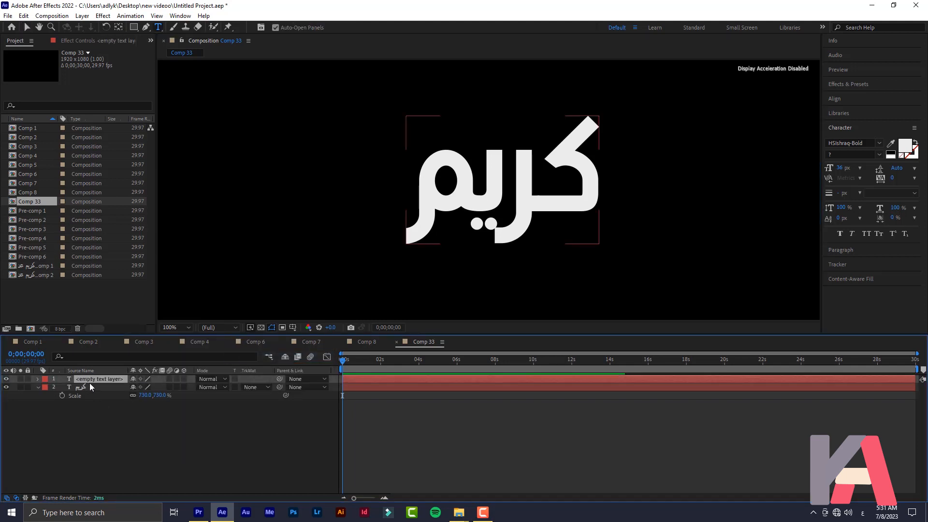
{"action": "left_click", "coordinate": [97, 431]}
{"action": "left_click", "coordinate": [106, 380]}
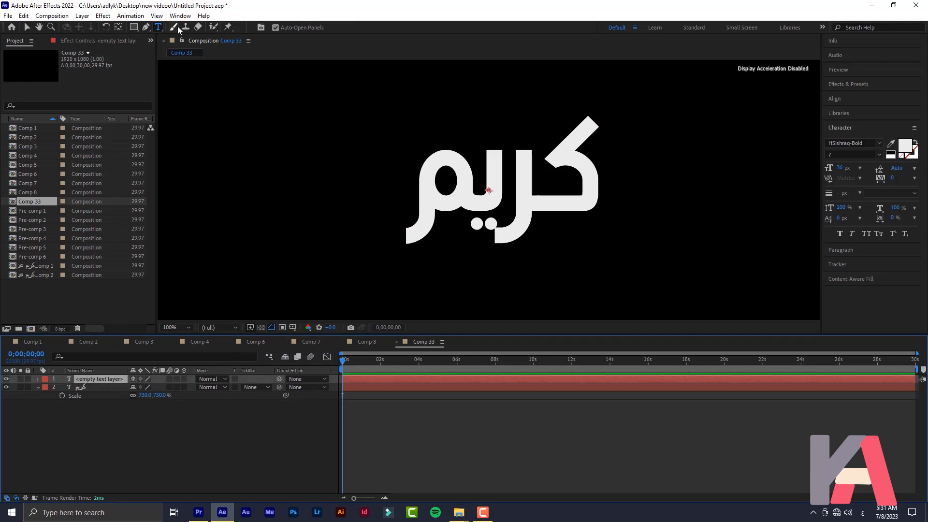
With the Pen tool, trace a mask path down the kaf stroke of كريم
{"action": "left_click", "coordinate": [145, 28]}
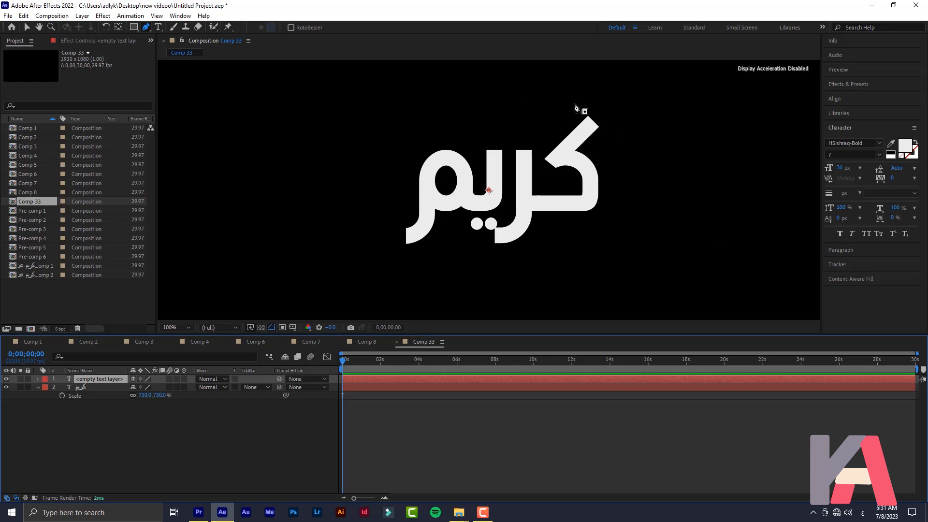
{"action": "scroll", "coordinate": [601, 130], "scroll_direction": "up", "scroll_amount": 5}
{"action": "scroll", "coordinate": [607, 130], "scroll_direction": "down", "scroll_amount": 5}
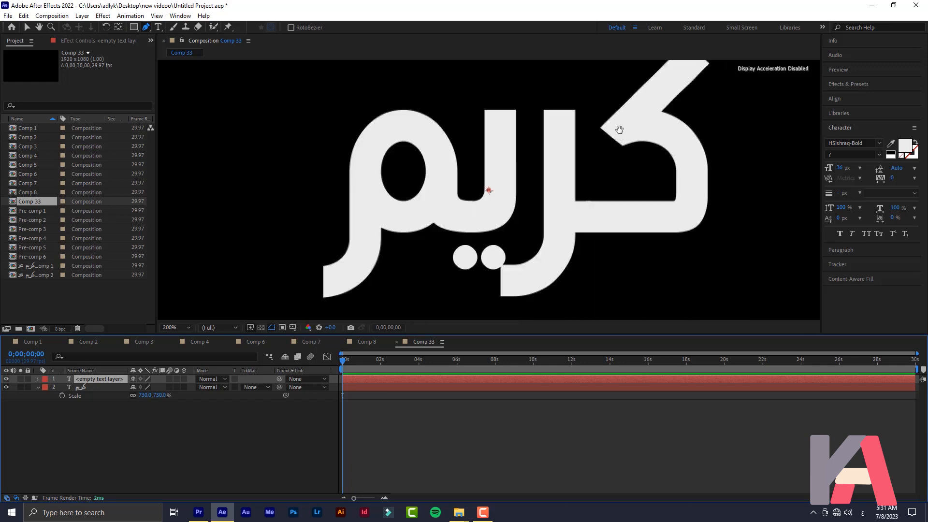
{"action": "scroll", "coordinate": [618, 129], "scroll_direction": "up", "scroll_amount": 1}
{"action": "left_click", "coordinate": [616, 104]}
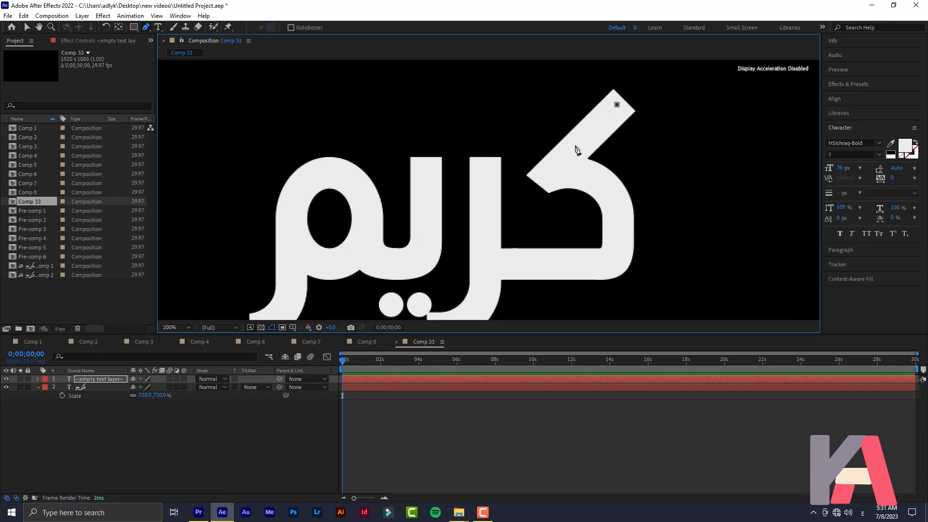
{"action": "left_click", "coordinate": [551, 180]}
{"action": "left_click_drag", "start_coordinate": [610, 245], "coordinate": [598, 314]}
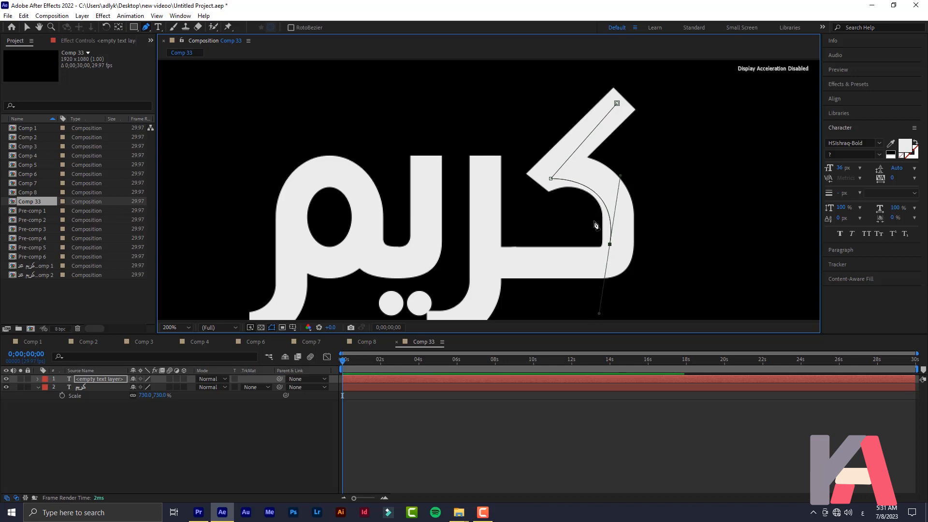
{"action": "left_click", "coordinate": [506, 253]}
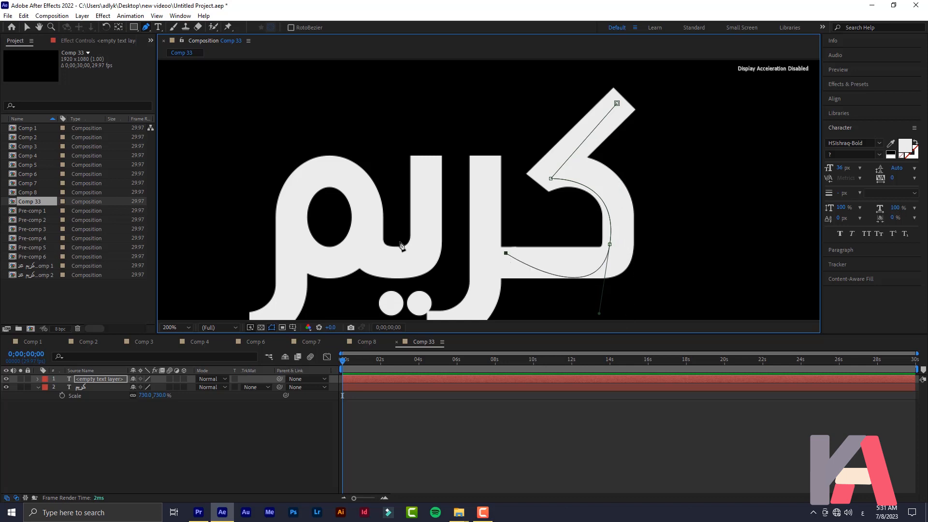
{"action": "key", "text": "ctrl+z"}
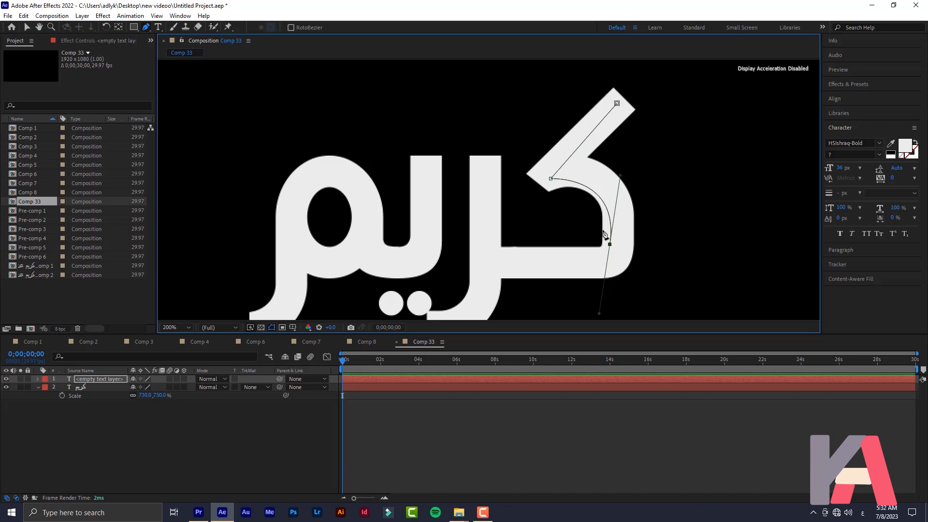
{"action": "left_click", "coordinate": [758, 184], "text": "ctrl"}
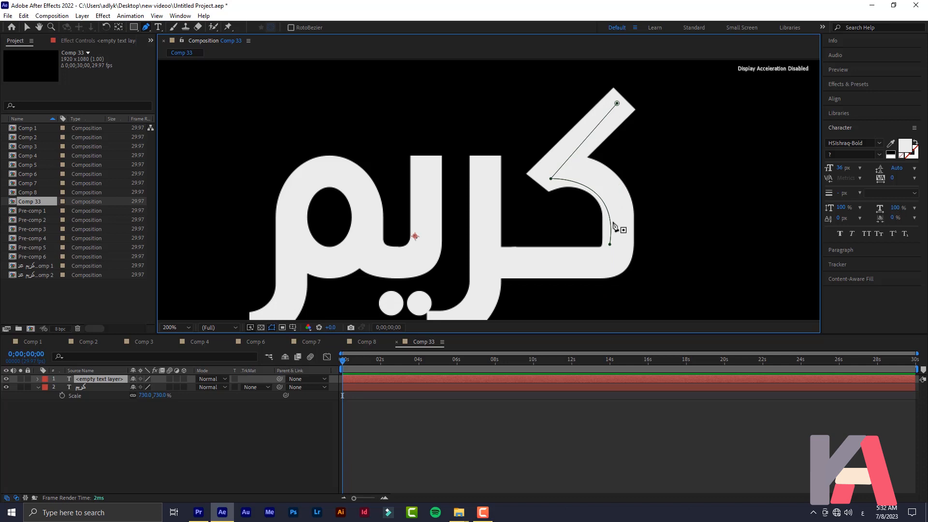
Trace a second mask path along the bottom stroke, the ra and its curved tail
{"action": "left_click", "coordinate": [604, 250]}
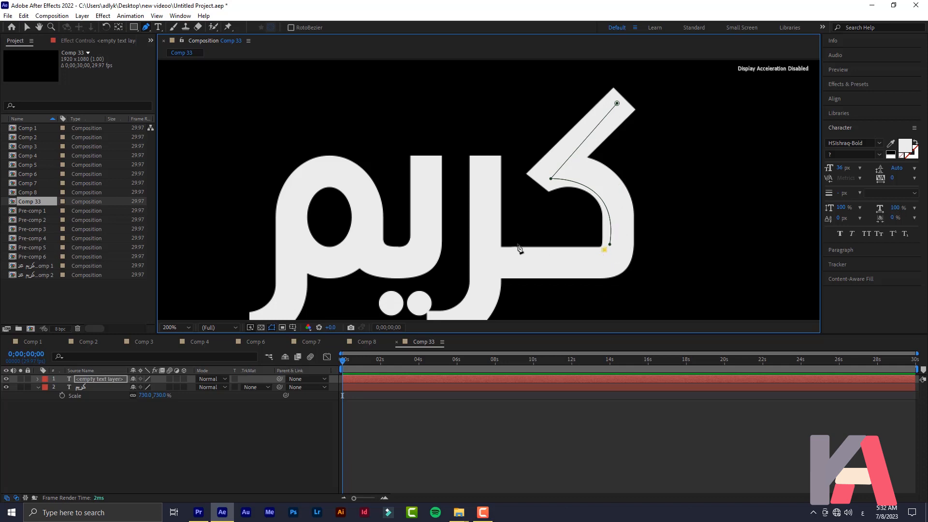
{"action": "left_click", "coordinate": [500, 250]}
{"action": "left_click", "coordinate": [496, 161]}
{"action": "left_click", "coordinate": [478, 161]}
{"action": "left_click", "coordinate": [472, 286]}
{"action": "left_click_drag", "start_coordinate": [459, 314], "coordinate": [429, 241]}
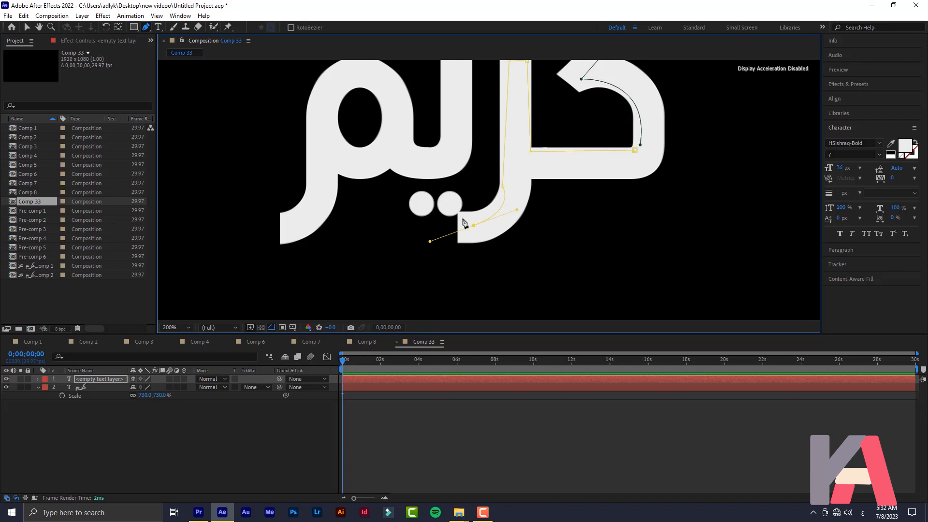
{"action": "left_click", "coordinate": [451, 197]}
{"action": "key", "text": "ctrl+z"}
{"action": "left_click", "coordinate": [715, 213], "text": "ctrl"}
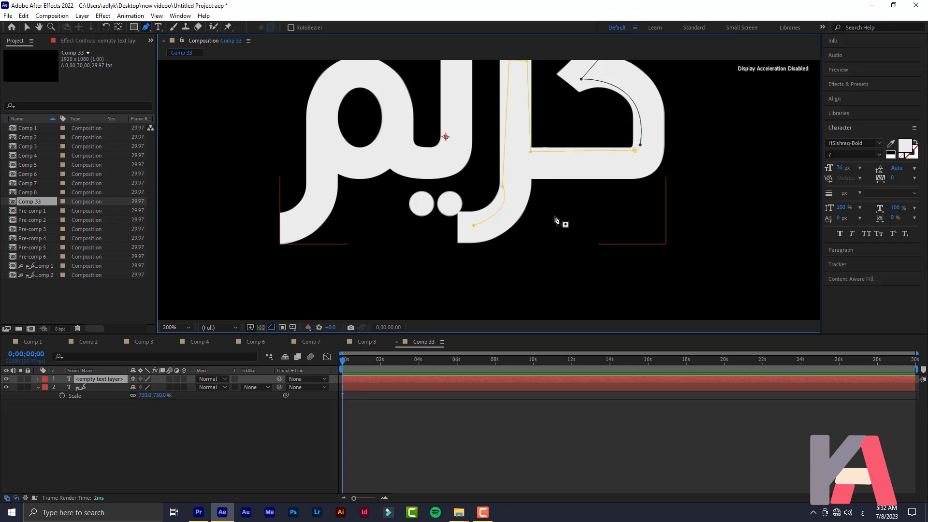
{"action": "left_click", "coordinate": [507, 187]}
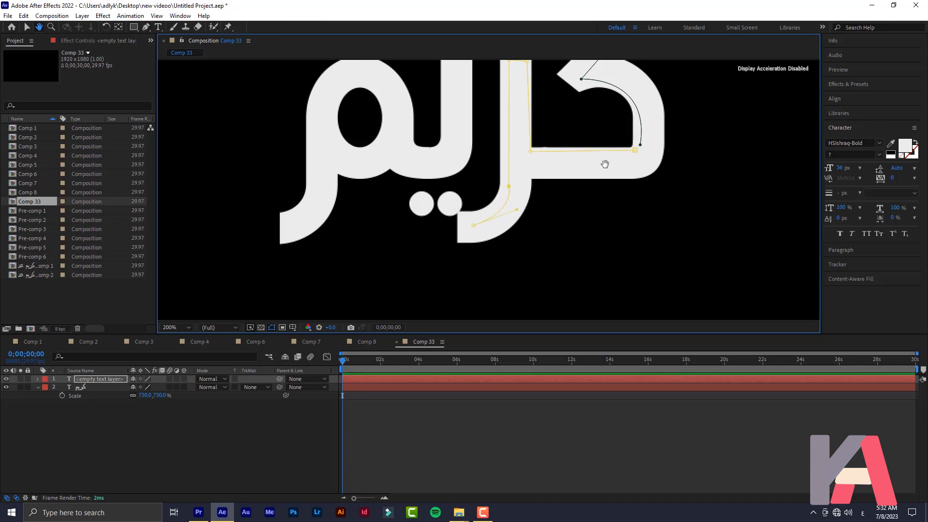
{"action": "left_click_drag", "start_coordinate": [553, 112], "coordinate": [504, 198]}
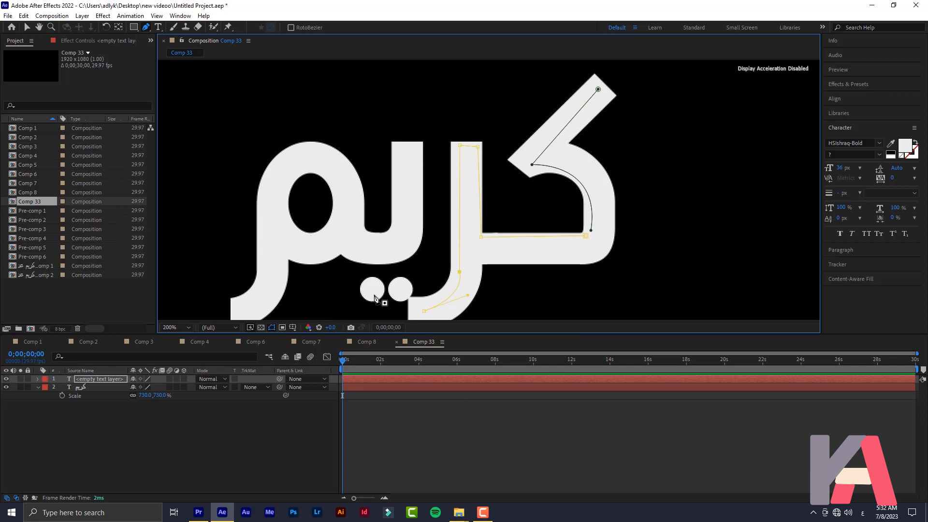
Trace a mask path down the ya stroke and into its bowl
{"action": "left_click", "coordinate": [410, 145]}
{"action": "left_click", "coordinate": [402, 223]}
{"action": "left_click_drag", "start_coordinate": [361, 232], "coordinate": [328, 192]}
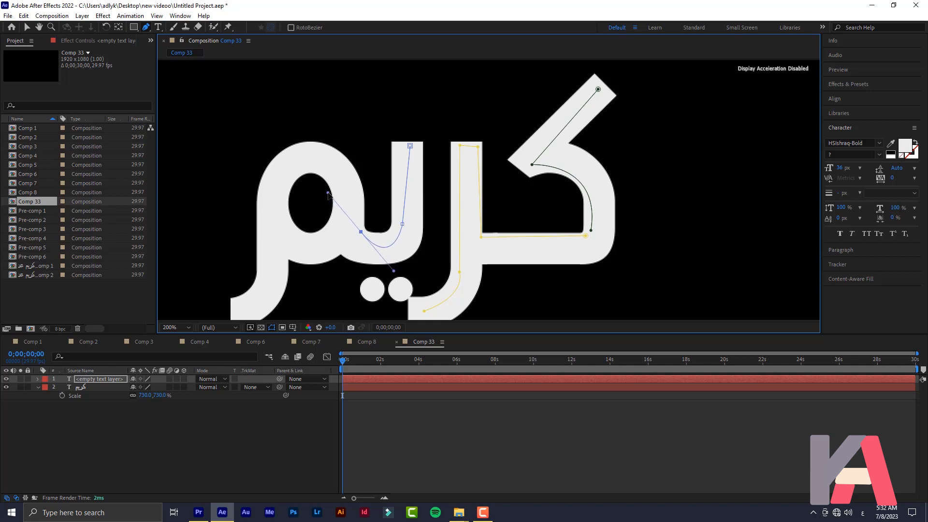
{"action": "left_click", "coordinate": [532, 271], "text": "ctrl"}
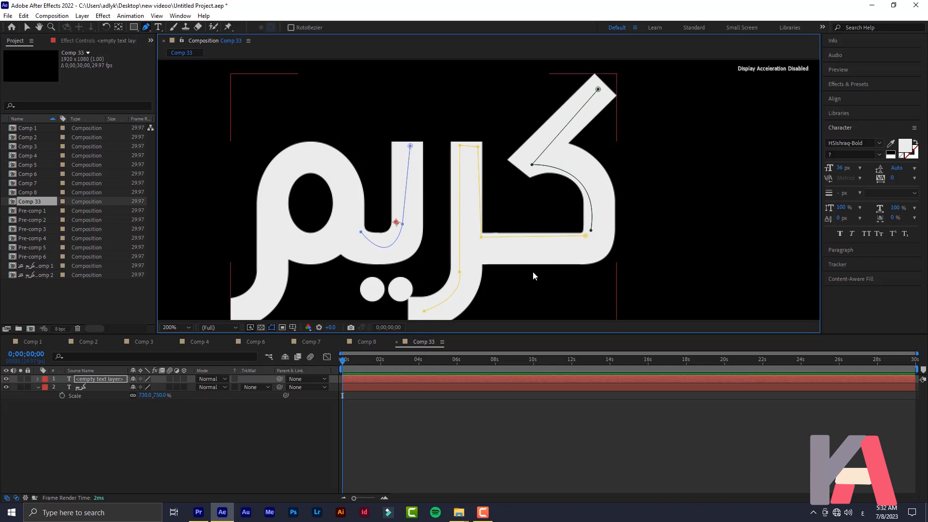
{"action": "key", "text": "F2"}
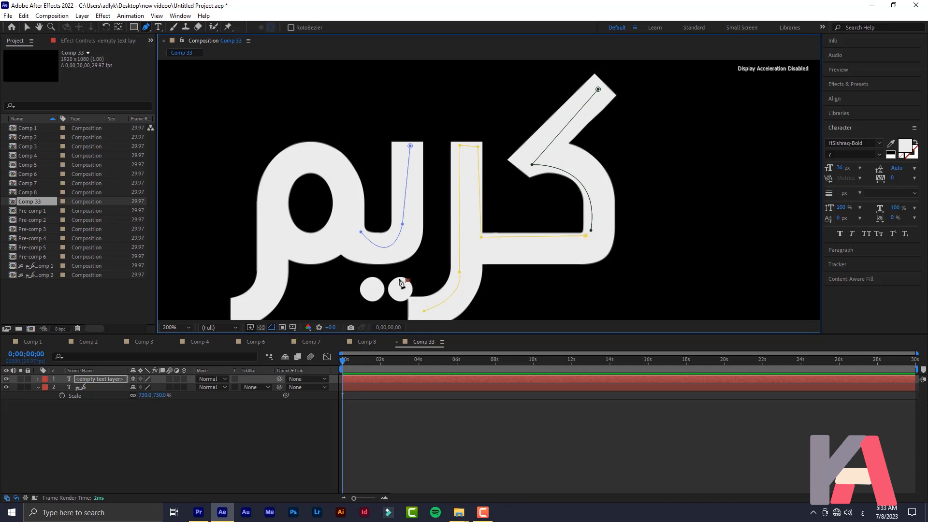
Draw a mask path around the word's two dots
{"action": "left_click", "coordinate": [396, 279]}
{"action": "left_click", "coordinate": [391, 285]}
{"action": "left_click", "coordinate": [394, 292]}
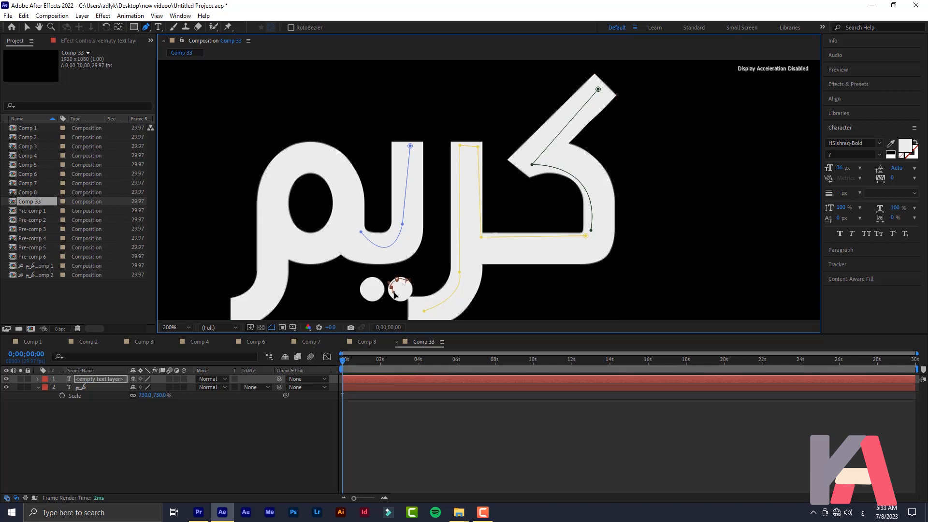
{"action": "left_click", "coordinate": [404, 297]}
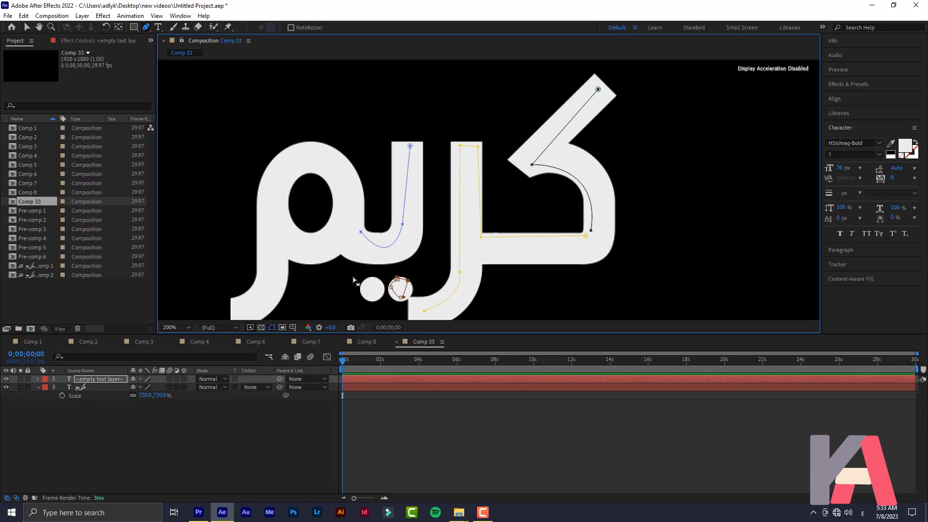
{"action": "left_click", "coordinate": [367, 282]}
{"action": "left_click_drag", "start_coordinate": [365, 291], "coordinate": [380, 296]}
{"action": "left_click", "coordinate": [376, 280]}
{"action": "left_click", "coordinate": [356, 220], "text": "ctrl"}
Trace a curved mask path around the mim's loop and down its tail
{"action": "left_click_drag", "start_coordinate": [349, 168], "coordinate": [338, 145]}
{"action": "left_click", "coordinate": [330, 152]}
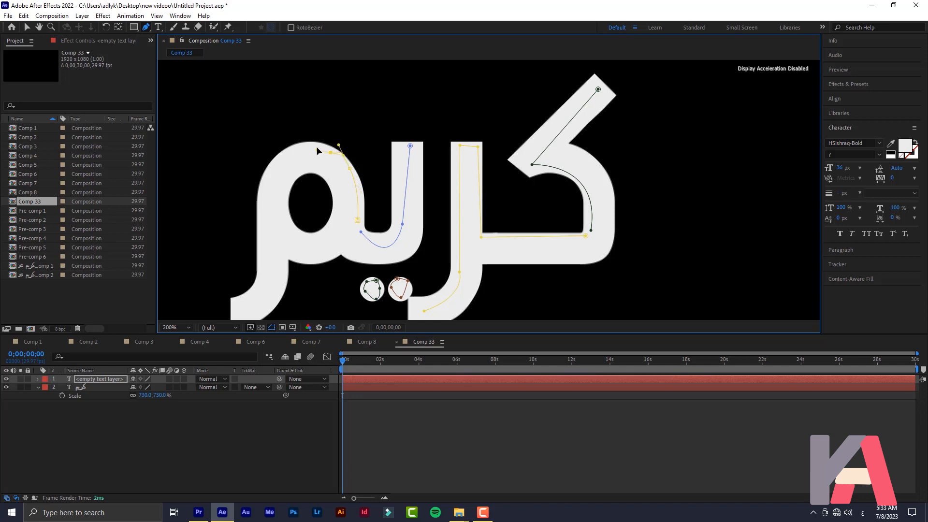
{"action": "left_click_drag", "start_coordinate": [315, 143], "coordinate": [316, 144]}
{"action": "left_click_drag", "start_coordinate": [290, 153], "coordinate": [332, 150]}
{"action": "left_click_drag", "start_coordinate": [275, 168], "coordinate": [277, 183]}
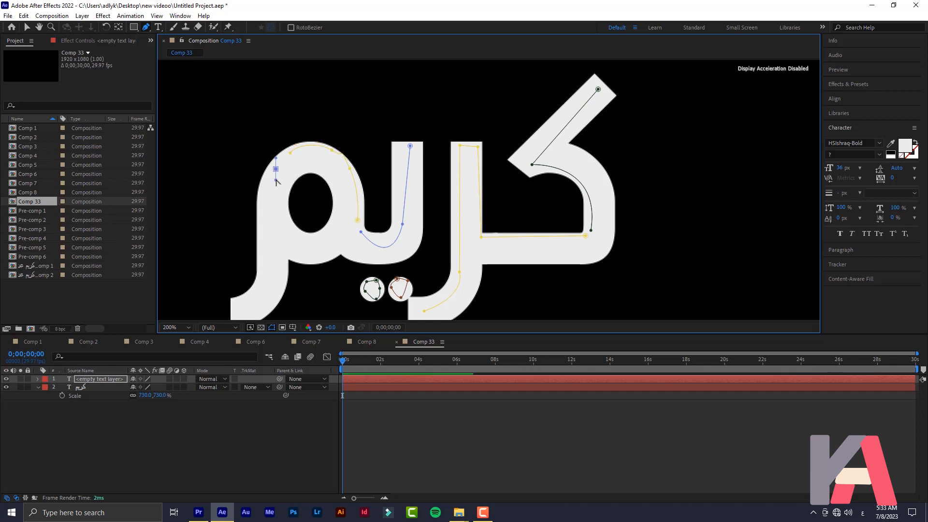
{"action": "key", "text": "ctrl+z"}
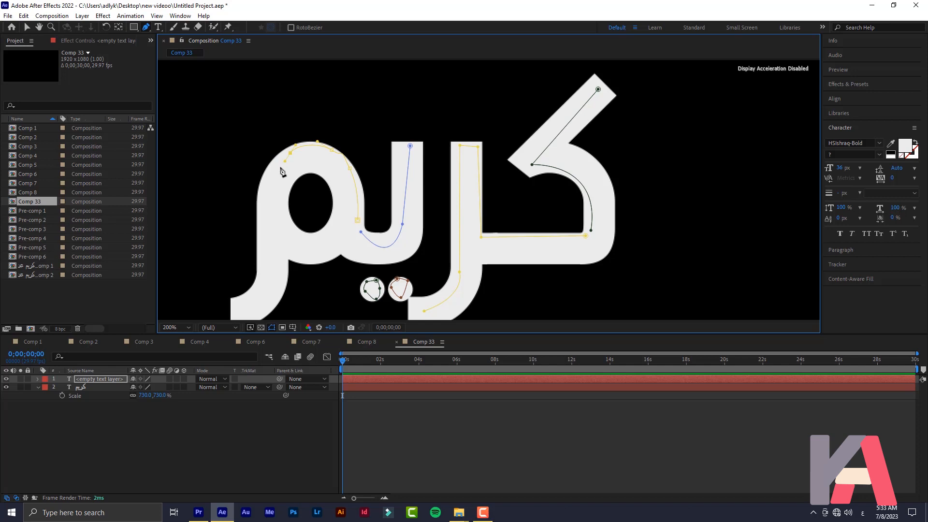
{"action": "left_click_drag", "start_coordinate": [278, 167], "coordinate": [269, 241]}
{"action": "left_click", "coordinate": [292, 246]}
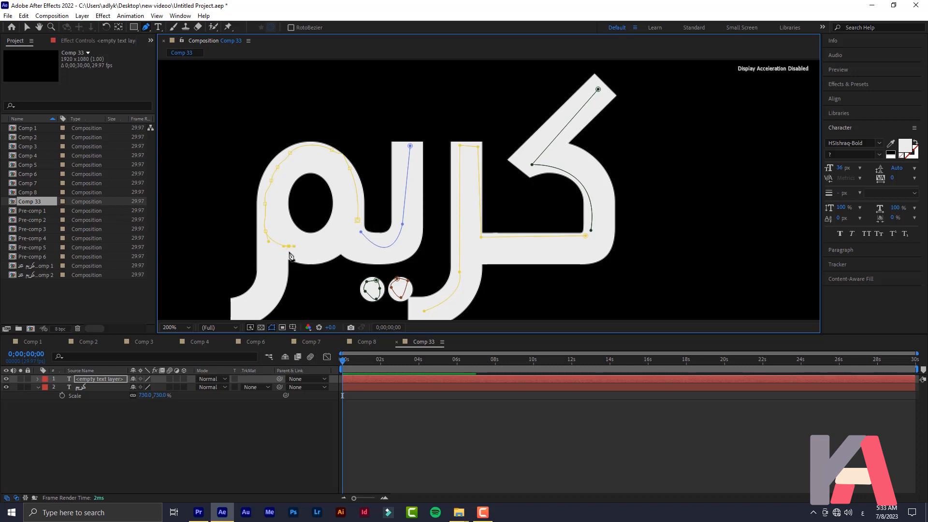
{"action": "left_click_drag", "start_coordinate": [318, 243], "coordinate": [345, 209]}
{"action": "left_click_drag", "start_coordinate": [301, 163], "coordinate": [293, 171]}
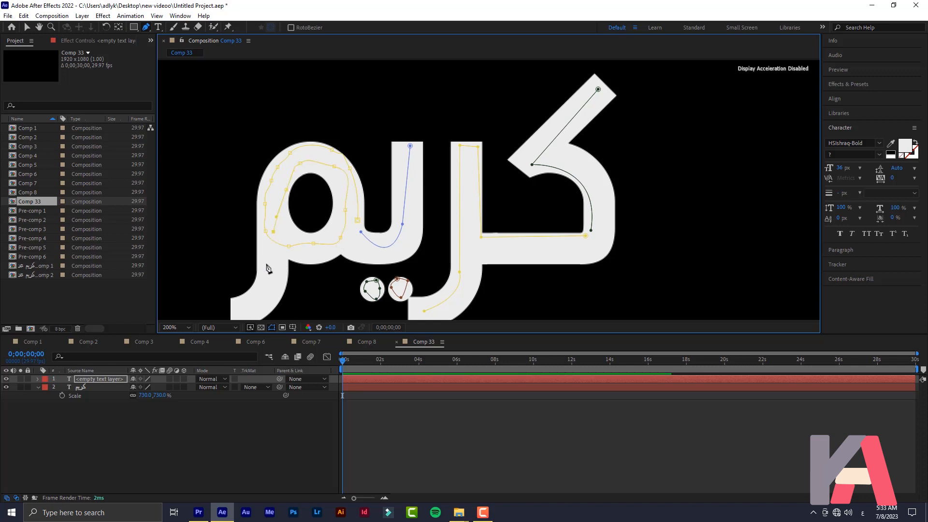
{"action": "left_click_drag", "start_coordinate": [251, 305], "coordinate": [243, 308]}
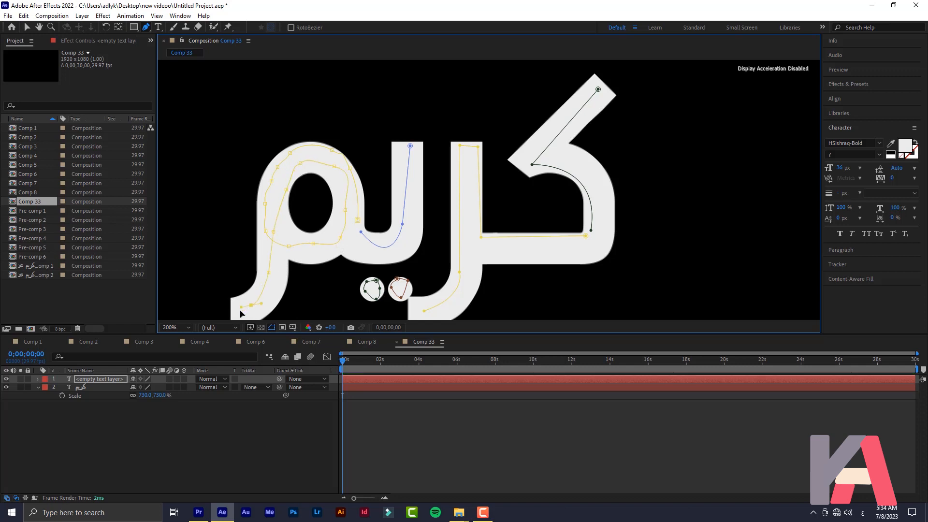
{"action": "left_click_drag", "start_coordinate": [283, 261], "coordinate": [311, 190]}
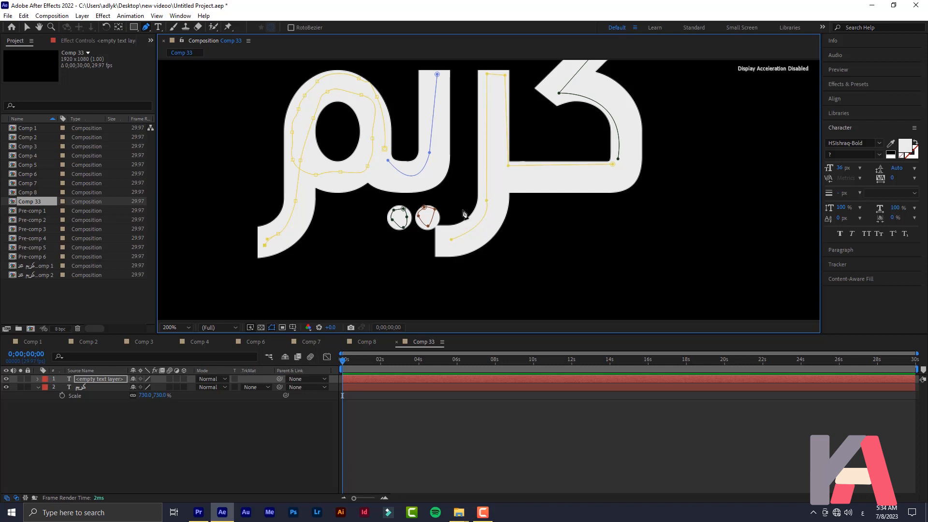
{"action": "left_click_drag", "start_coordinate": [414, 128], "coordinate": [453, 142]}
Apply the Stroke effect from Effects & Presets to the empty text layer
{"action": "scroll", "coordinate": [377, 182], "scroll_direction": "down", "scroll_amount": 4}
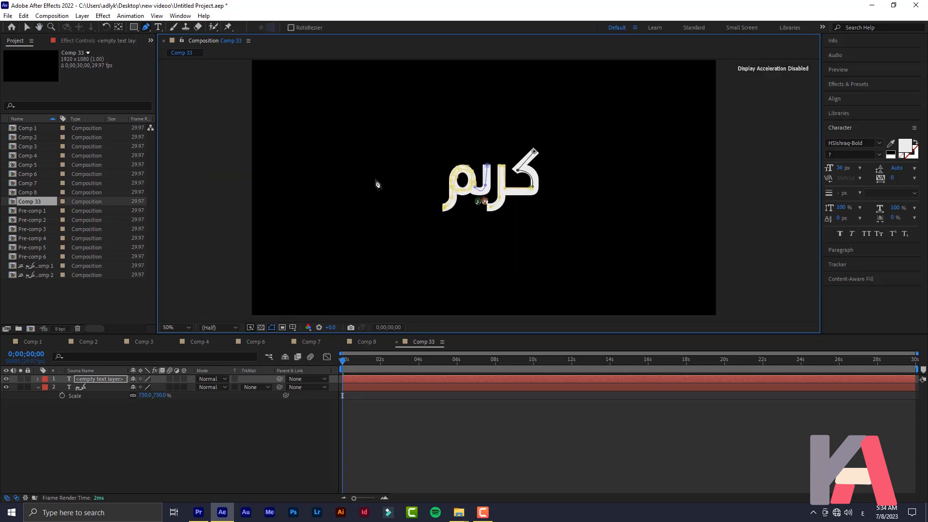
{"action": "scroll", "coordinate": [454, 182], "scroll_direction": "up", "scroll_amount": 2}
{"action": "left_click_drag", "start_coordinate": [560, 192], "coordinate": [296, 166]}
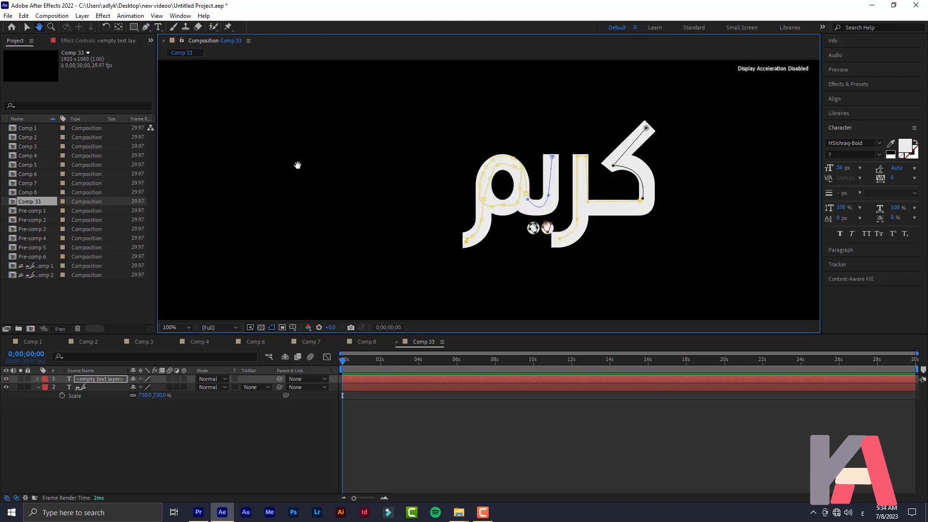
{"action": "left_click", "coordinate": [87, 439]}
{"action": "left_click", "coordinate": [853, 86]}
{"action": "left_click", "coordinate": [857, 95]}
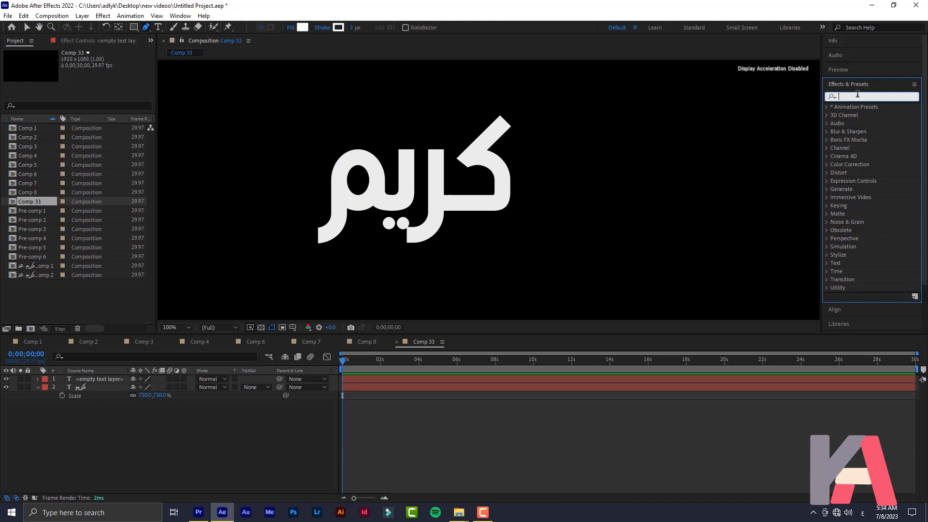
{"action": "type", "text": "strok"}
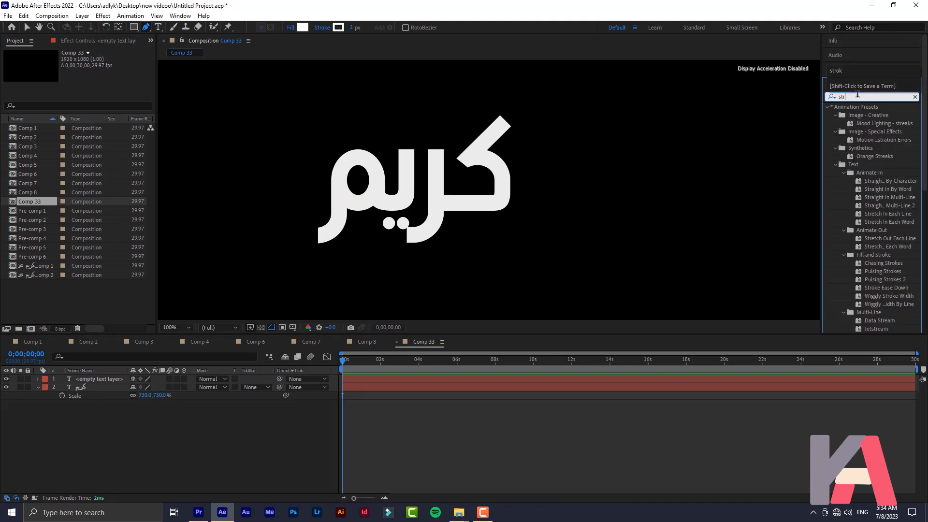
{"action": "mouse_move", "coordinate": [855, 216]}
{"action": "left_mouse_down"}
{"action": "mouse_move", "coordinate": [676, 239]}
{"action": "mouse_move", "coordinate": [48, 394]}
{"action": "mouse_move", "coordinate": [90, 383]}
{"action": "left_mouse_up"}
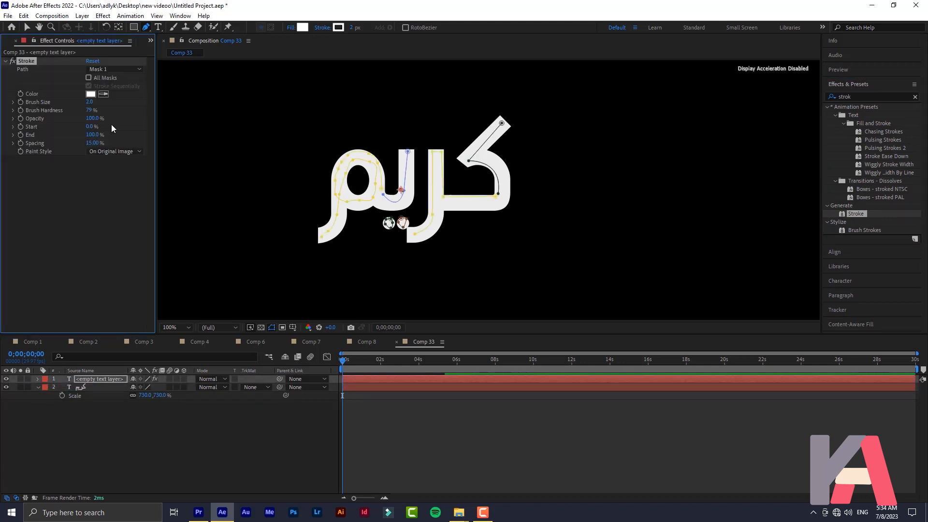
Set the Stroke to All Masks, colour FF0000, and brush size 25.7
{"action": "key", "text": "v"}
{"action": "left_click", "coordinate": [89, 78]}
{"action": "left_click", "coordinate": [91, 93]}
{"action": "left_click", "coordinate": [470, 196]}
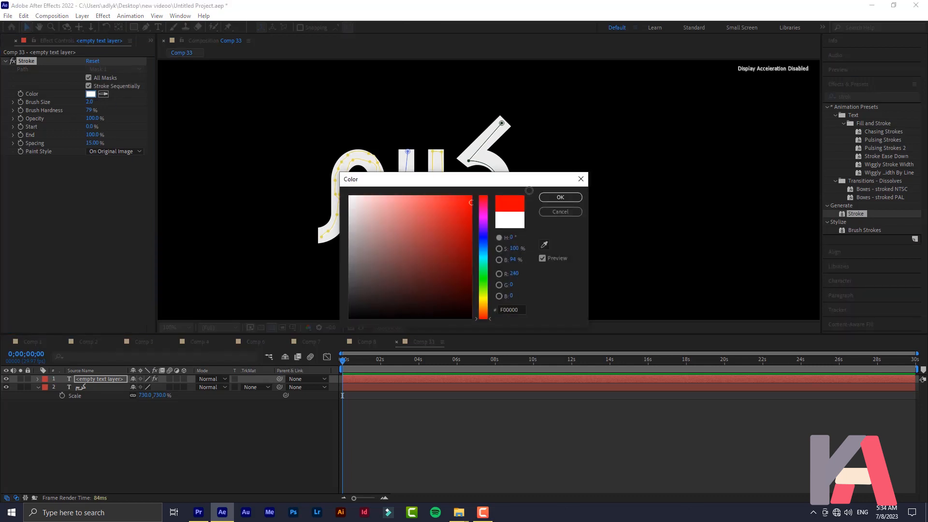
{"action": "left_click", "coordinate": [560, 198]}
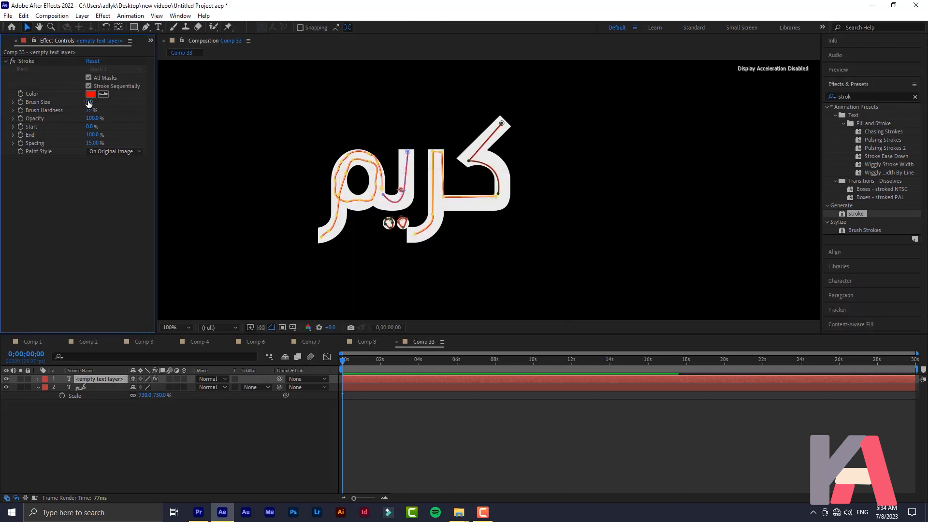
{"action": "left_click_drag", "start_coordinate": [115, 106], "coordinate": [128, 109]}
{"action": "left_click_drag", "start_coordinate": [139, 111], "coordinate": [146, 111]}
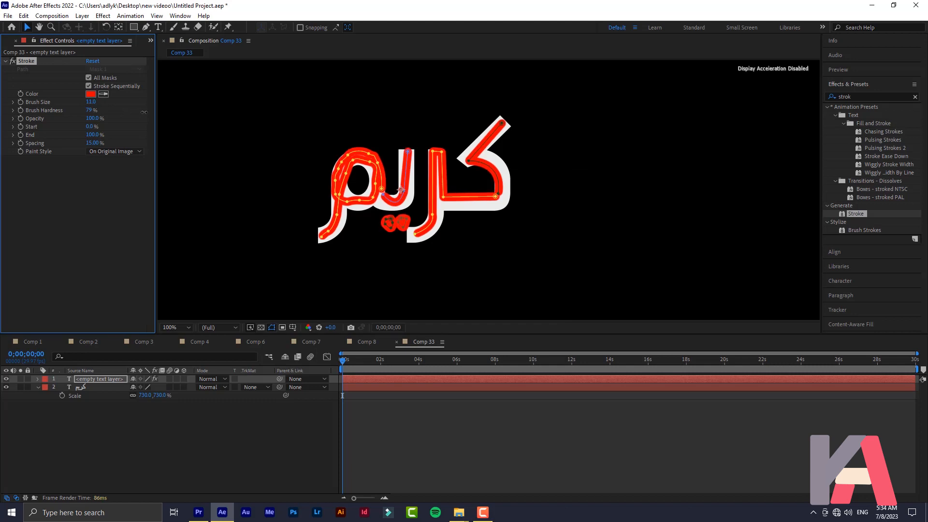
{"action": "scroll", "coordinate": [486, 196], "scroll_direction": "up", "scroll_amount": 1}
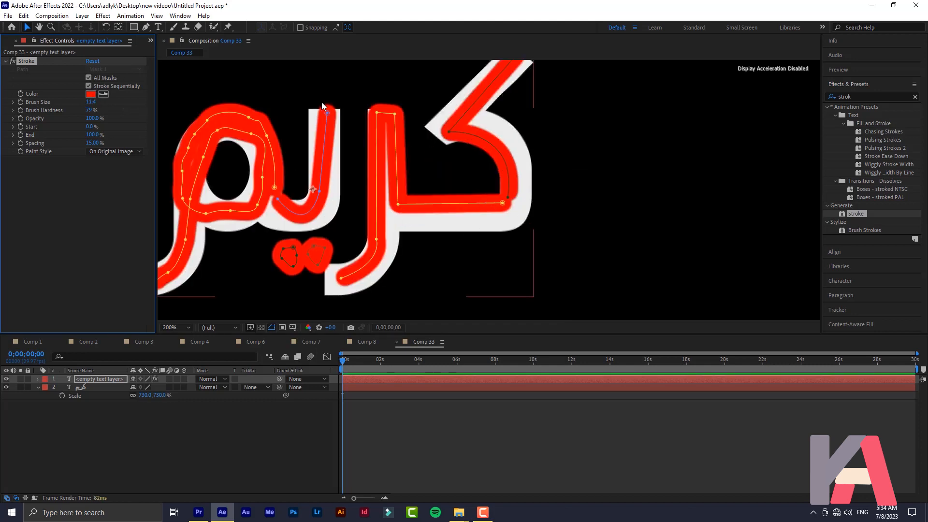
{"action": "left_click_drag", "start_coordinate": [93, 105], "coordinate": [166, 104]}
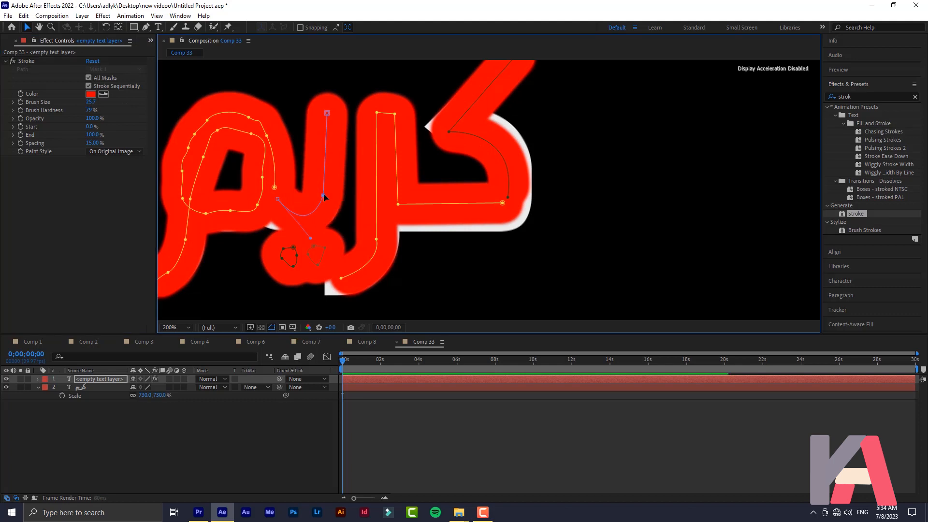
Move the mask end points and corner vertices so the red stroke covers the lower strokes and tail
{"action": "left_click", "coordinate": [277, 199]}
{"action": "left_click_drag", "start_coordinate": [277, 206], "coordinate": [230, 214]}
{"action": "mouse_move", "coordinate": [503, 203]}
{"action": "left_mouse_down"}
{"action": "mouse_move", "coordinate": [515, 209]}
{"action": "mouse_move", "coordinate": [503, 211]}
{"action": "left_mouse_up"}
{"action": "left_click_drag", "start_coordinate": [399, 205], "coordinate": [405, 213]}
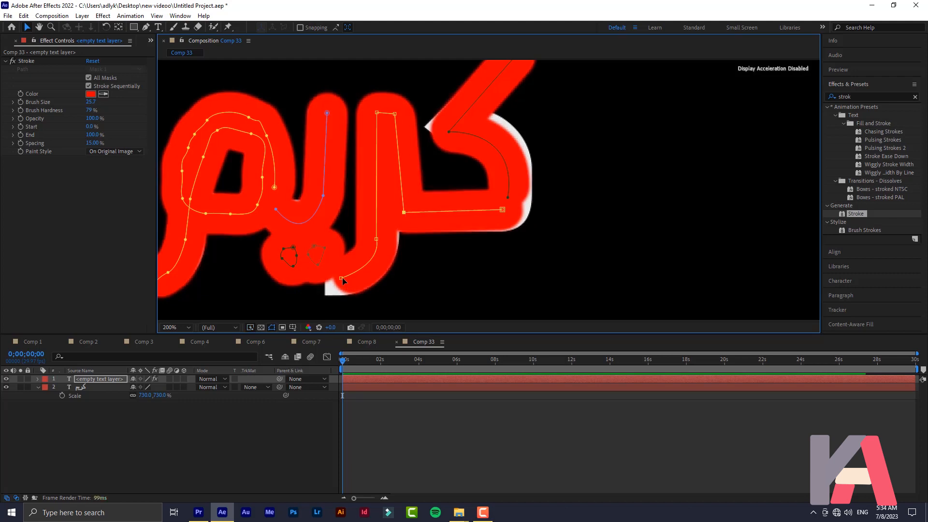
{"action": "left_click_drag", "start_coordinate": [342, 280], "coordinate": [333, 289]}
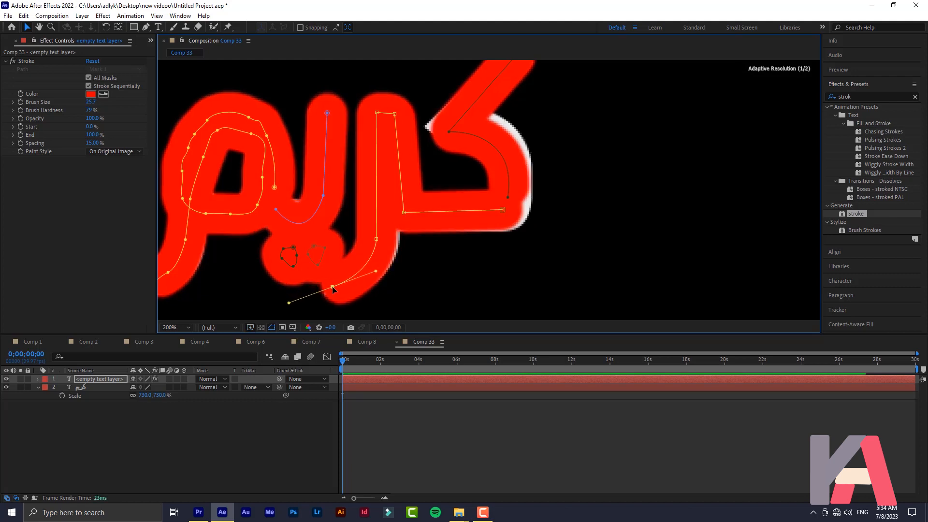
{"action": "left_click_drag", "start_coordinate": [403, 215], "coordinate": [382, 243]}
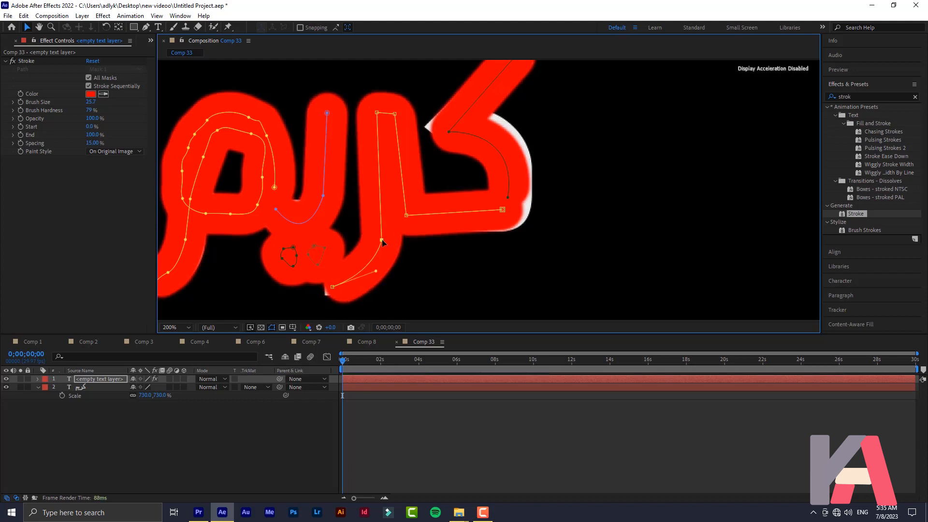
{"action": "left_click_drag", "start_coordinate": [333, 287], "coordinate": [330, 290]}
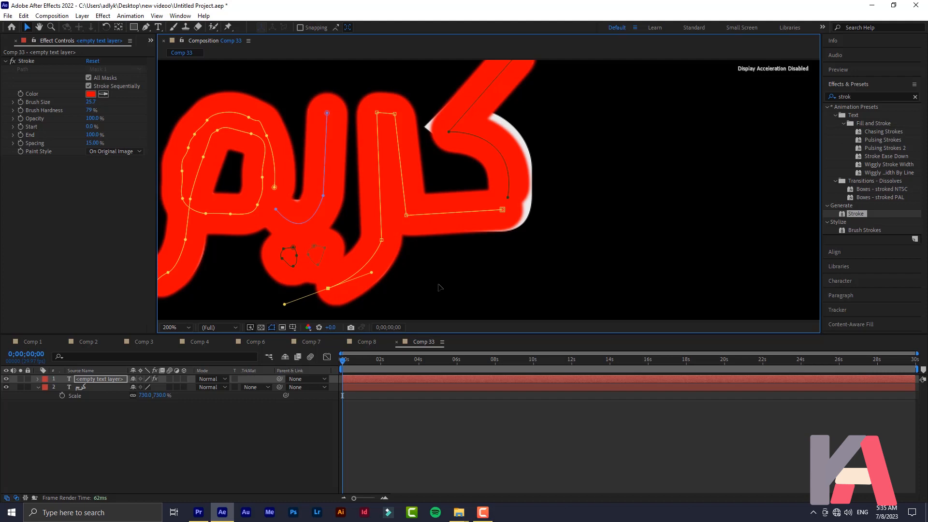
Bend the upper curved mask segments to fit the letters, then view the whole word
{"action": "left_click_drag", "start_coordinate": [548, 170], "coordinate": [510, 213]}
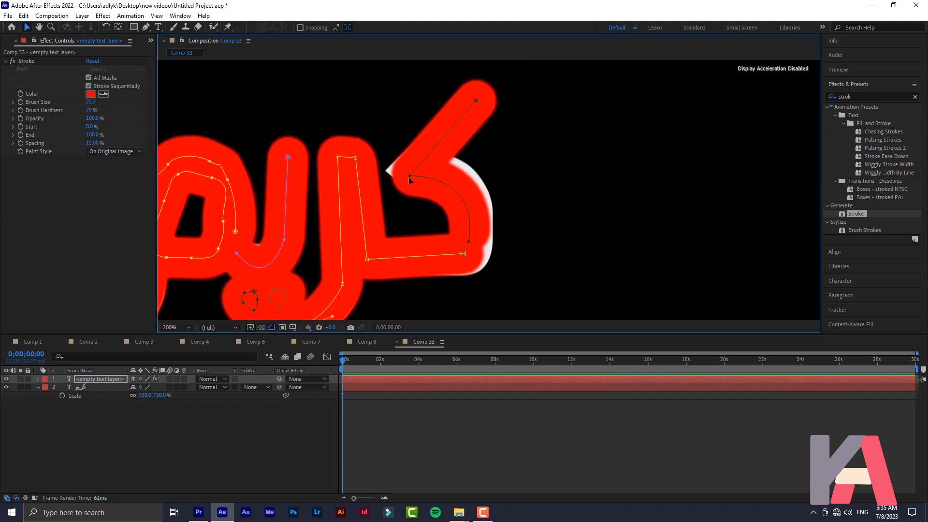
{"action": "left_click_drag", "start_coordinate": [409, 177], "coordinate": [394, 172]}
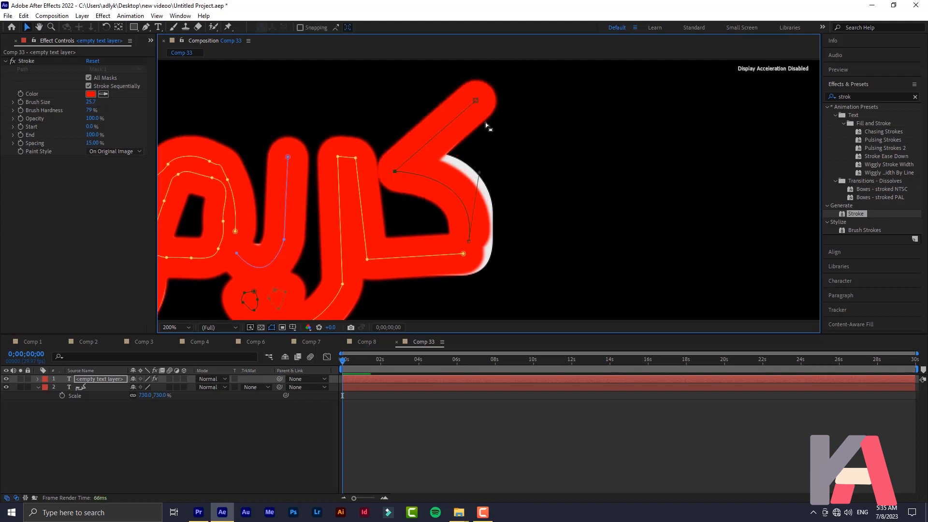
{"action": "left_click", "coordinate": [458, 195]}
{"action": "left_click_drag", "start_coordinate": [460, 195], "coordinate": [475, 190]}
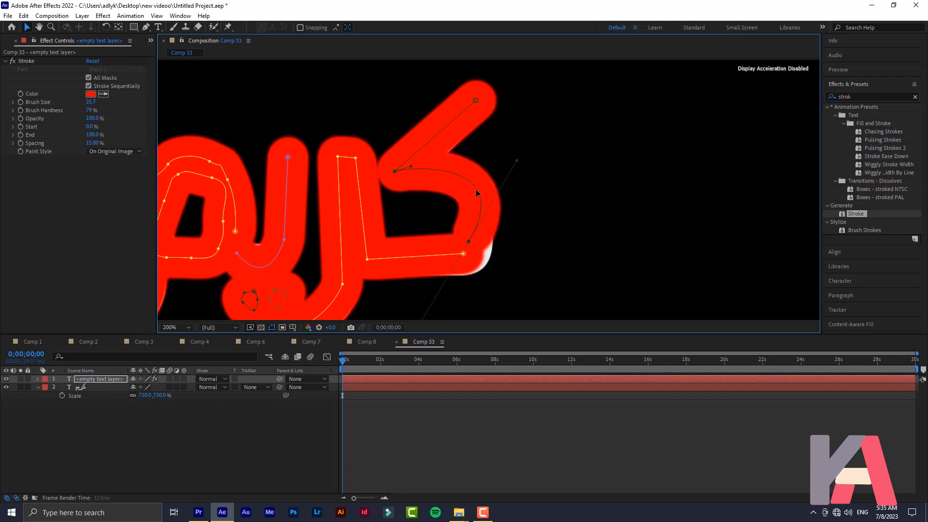
{"action": "mouse_move", "coordinate": [473, 242]}
{"action": "left_mouse_down"}
{"action": "mouse_move", "coordinate": [463, 242]}
{"action": "mouse_move", "coordinate": [475, 258]}
{"action": "left_mouse_up"}
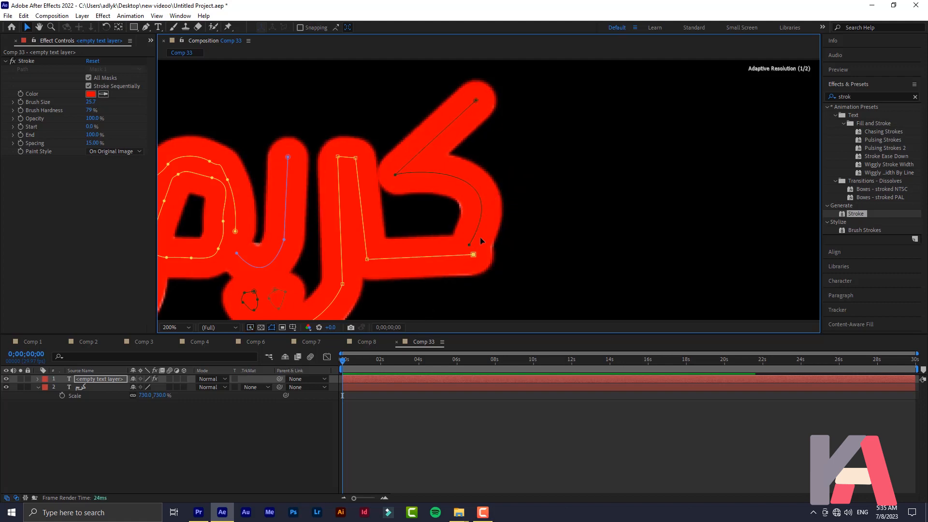
{"action": "key", "text": "space"}
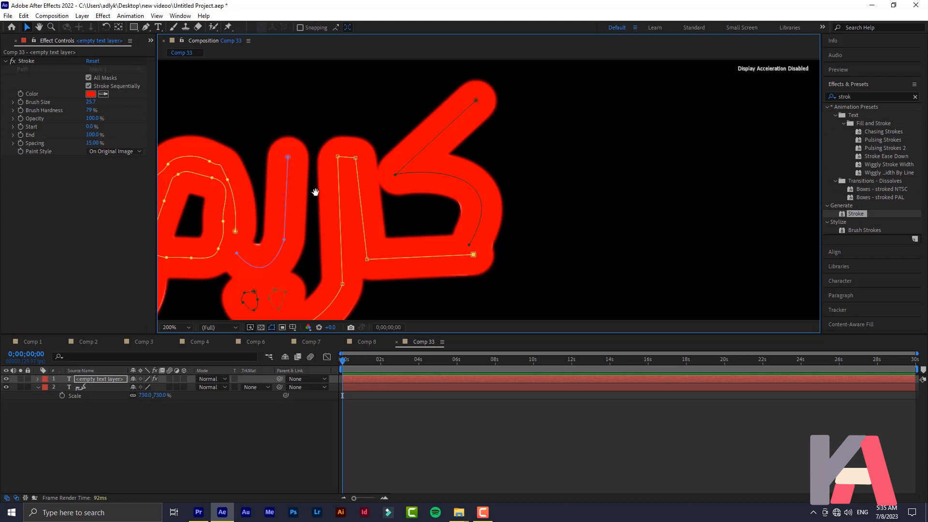
{"action": "left_click_drag", "start_coordinate": [315, 192], "coordinate": [455, 177]}
{"action": "left_click", "coordinate": [396, 249]}
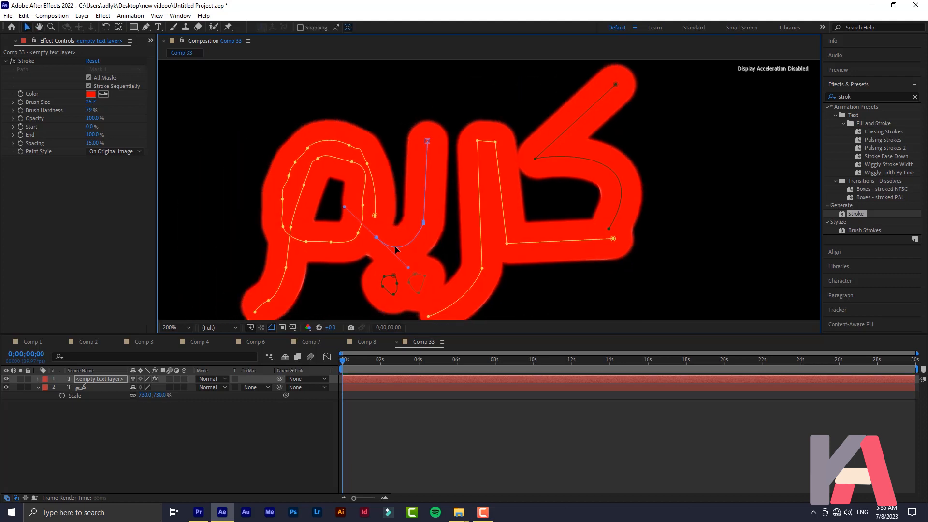
{"action": "key", "text": "comma"}
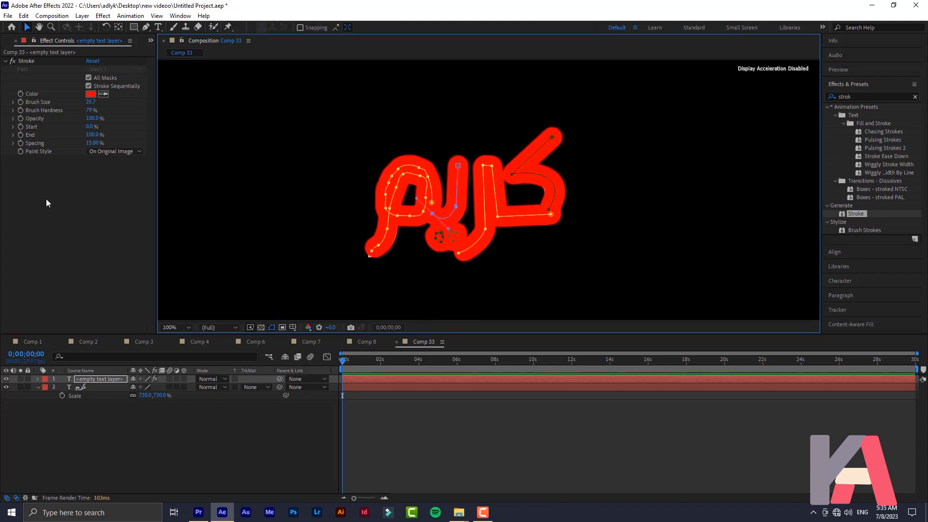
Move the stroked layer below the كريم text layer and set its track matte to Alpha Matte
{"action": "left_click", "coordinate": [70, 267]}
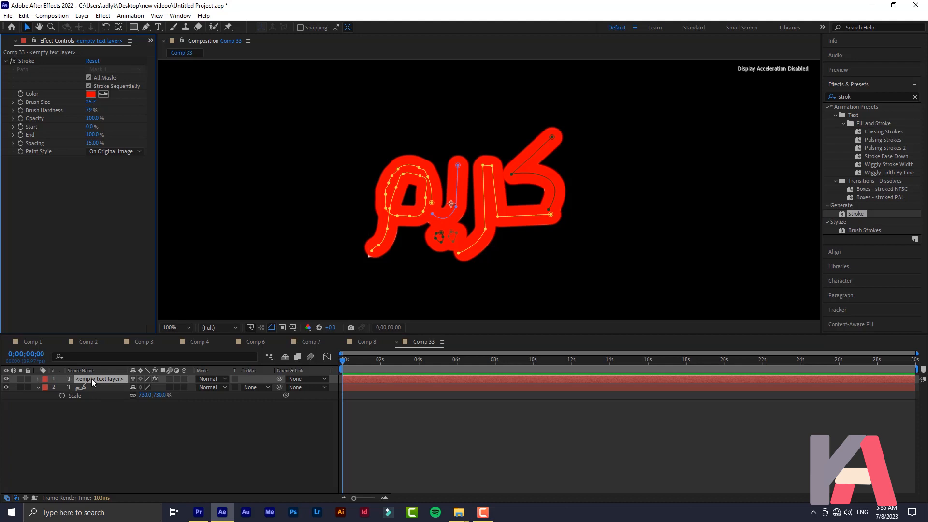
{"action": "left_click_drag", "start_coordinate": [91, 378], "coordinate": [97, 425]}
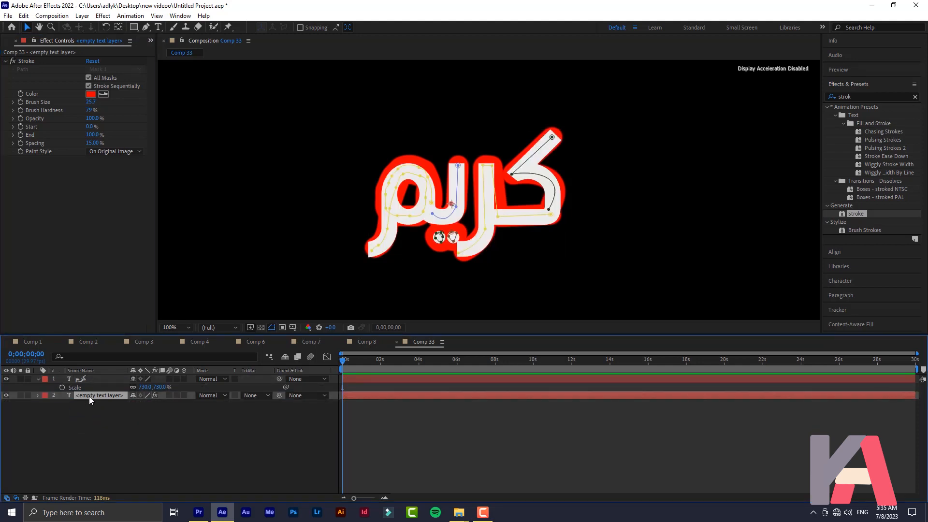
{"action": "left_click", "coordinate": [260, 397]}
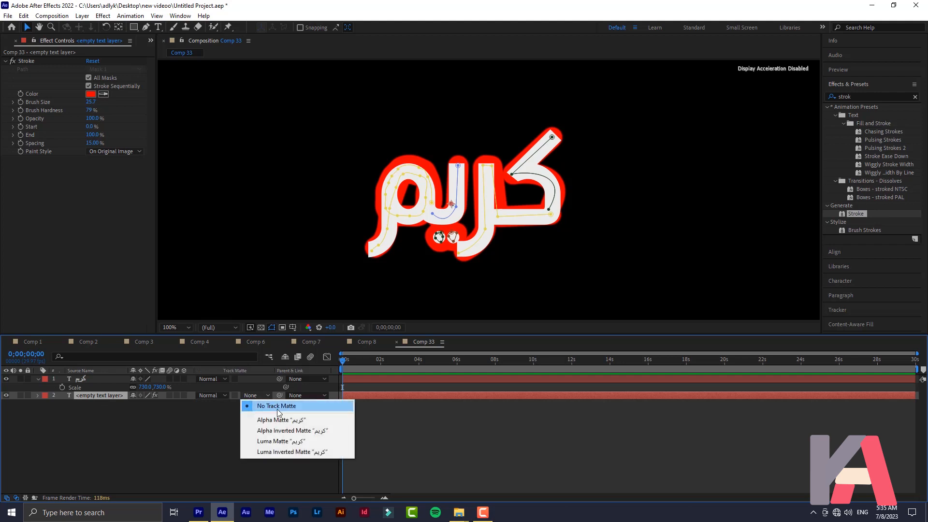
{"action": "left_click", "coordinate": [290, 420]}
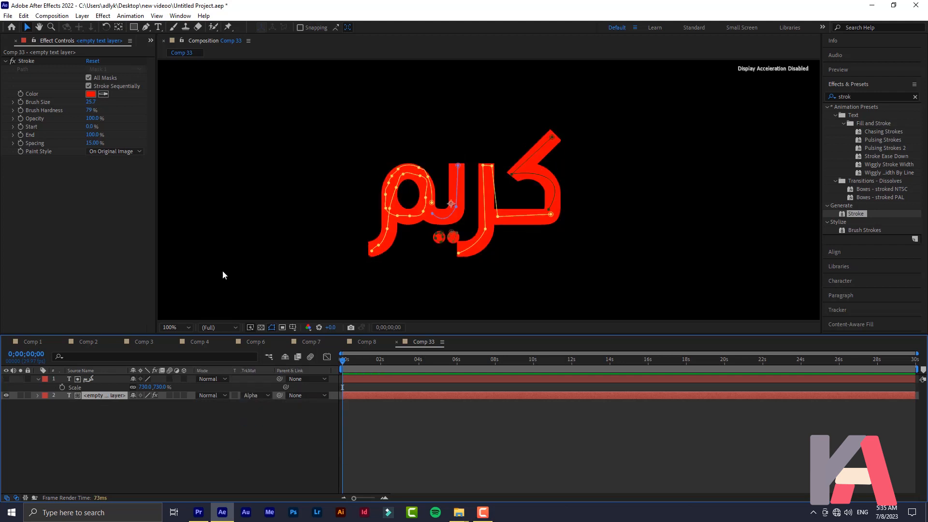
{"action": "left_click", "coordinate": [152, 434]}
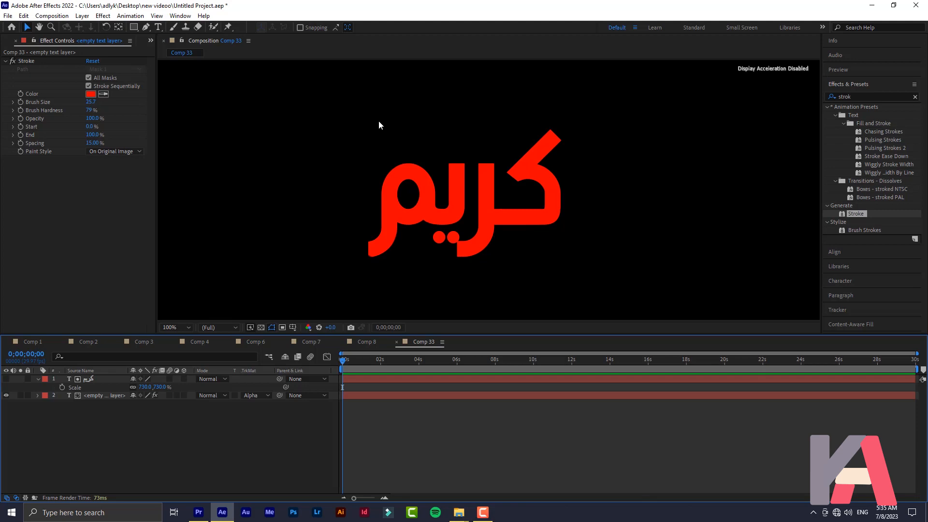
{"action": "left_click", "coordinate": [88, 378]}
{"action": "left_click", "coordinate": [88, 379]}
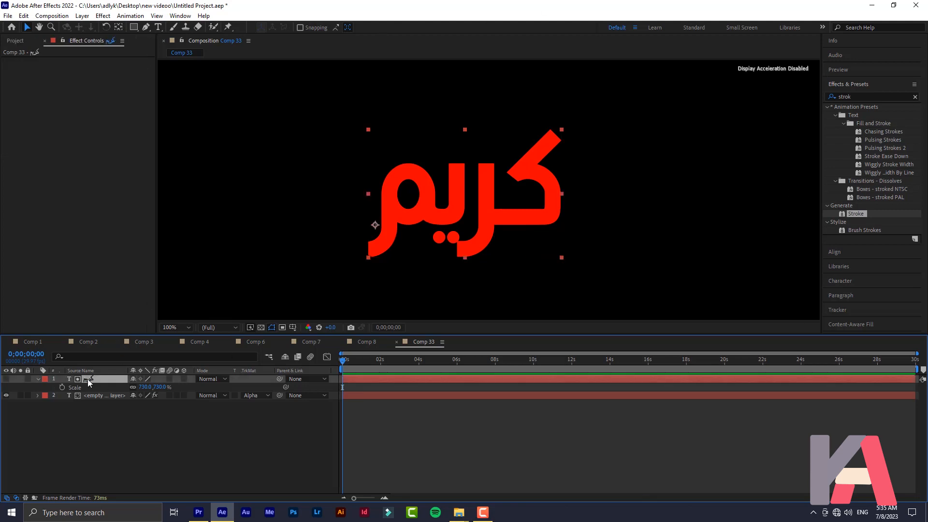
{"action": "left_click", "coordinate": [95, 410]}
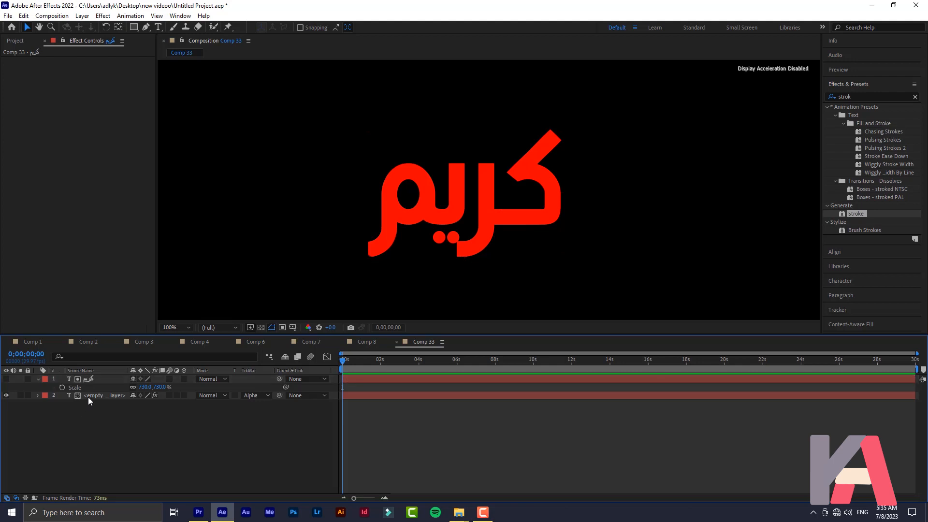
{"action": "left_click", "coordinate": [89, 397]}
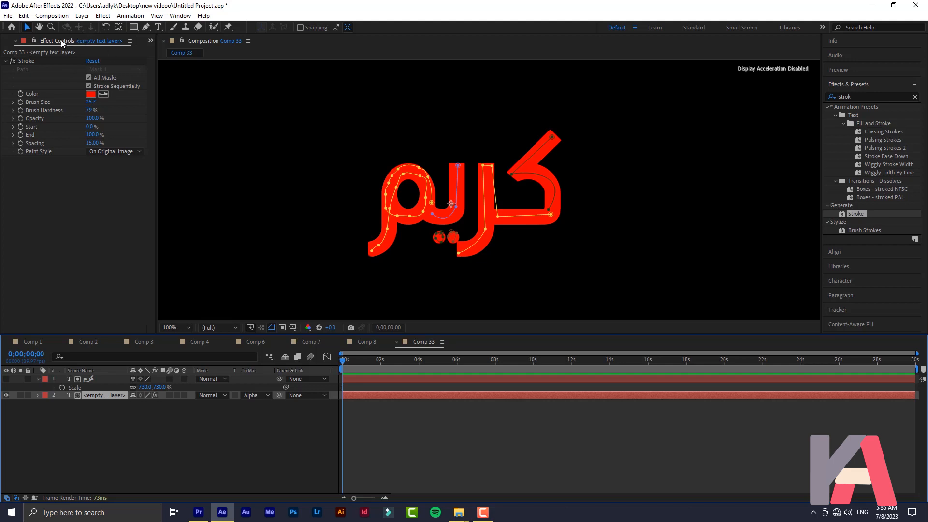
Keyframe Stroke End from 0% at frame 0 to 100% at frame 17
{"action": "left_click", "coordinate": [20, 135]}
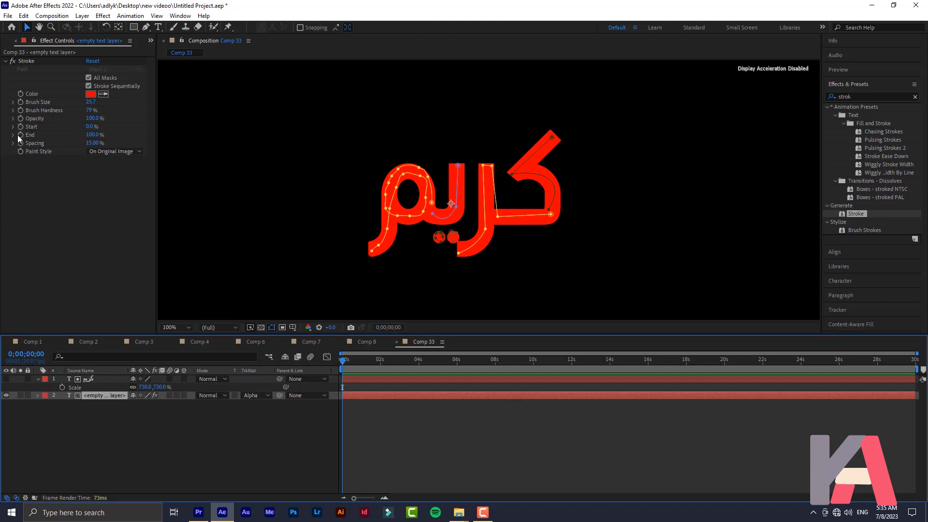
{"action": "left_click", "coordinate": [93, 135]}
{"action": "type", "text": "0"}
{"action": "key", "text": "Return"}
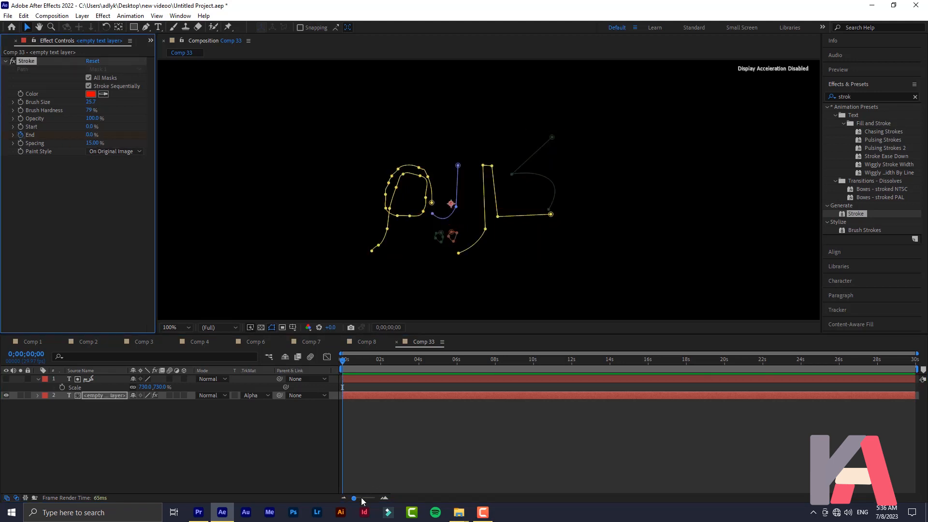
{"action": "left_click_drag", "start_coordinate": [364, 501], "coordinate": [363, 501]}
{"action": "left_click_drag", "start_coordinate": [353, 361], "coordinate": [361, 365]}
{"action": "left_click_drag", "start_coordinate": [91, 135], "coordinate": [223, 146]}
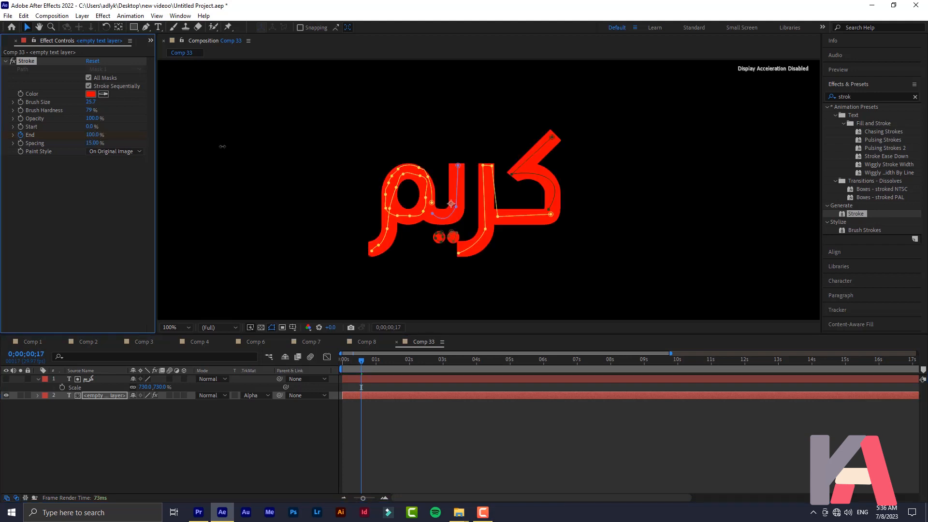
Preview the stroke writing the word on from the first frame
{"action": "left_click", "coordinate": [101, 396]}
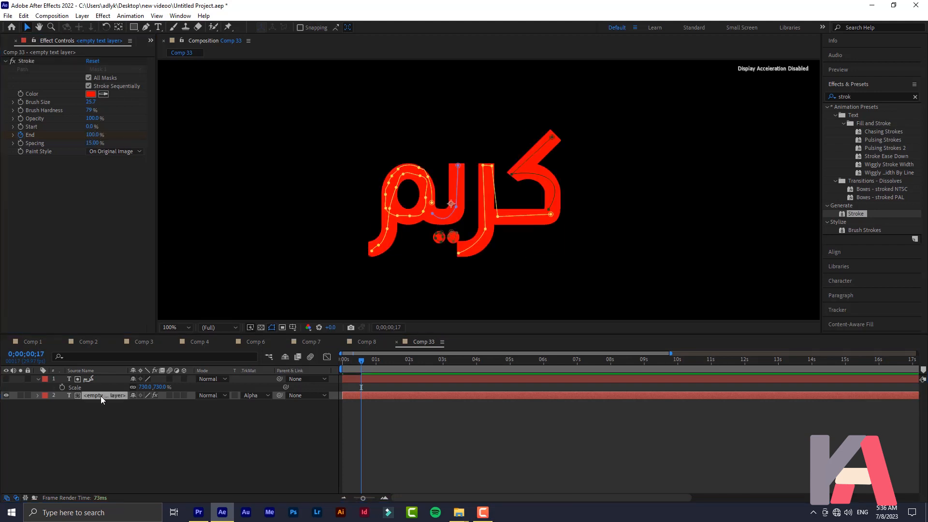
{"action": "key", "text": "u"}
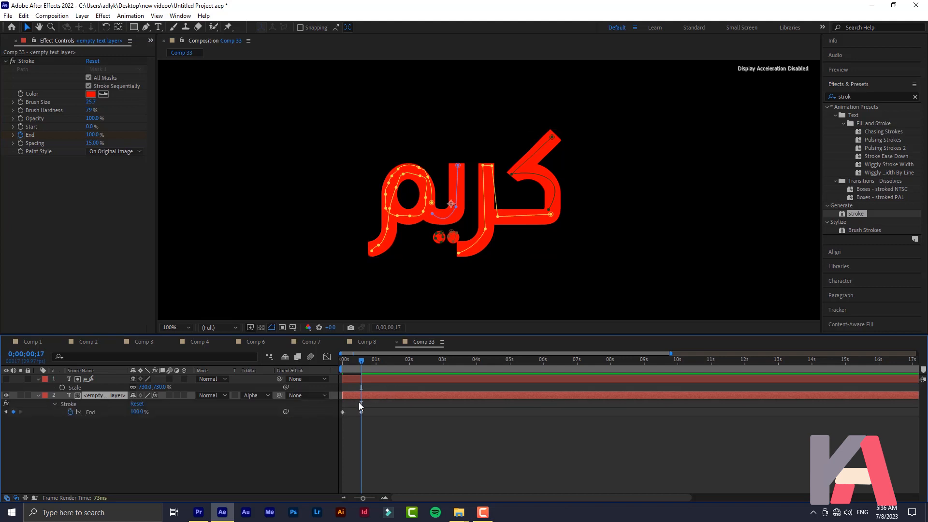
{"action": "left_click_drag", "start_coordinate": [346, 360], "coordinate": [334, 364]}
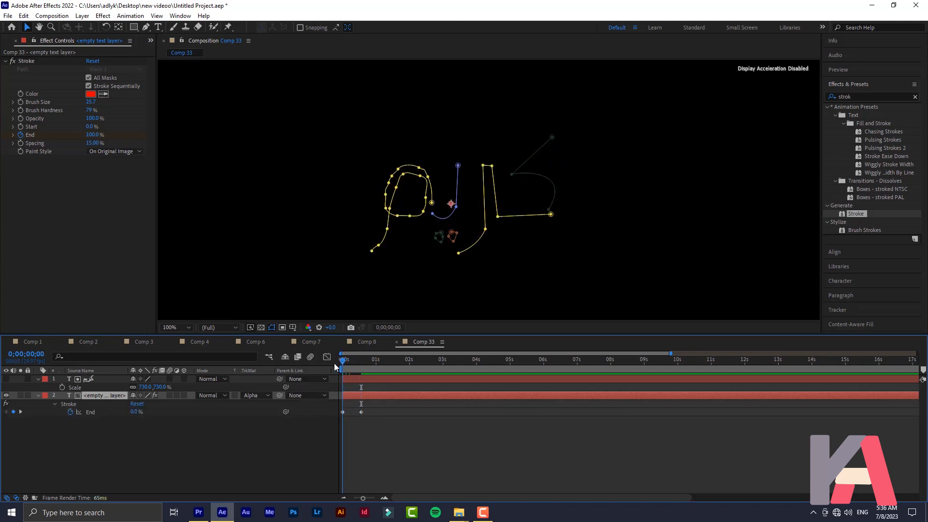
{"action": "key", "text": "space"}
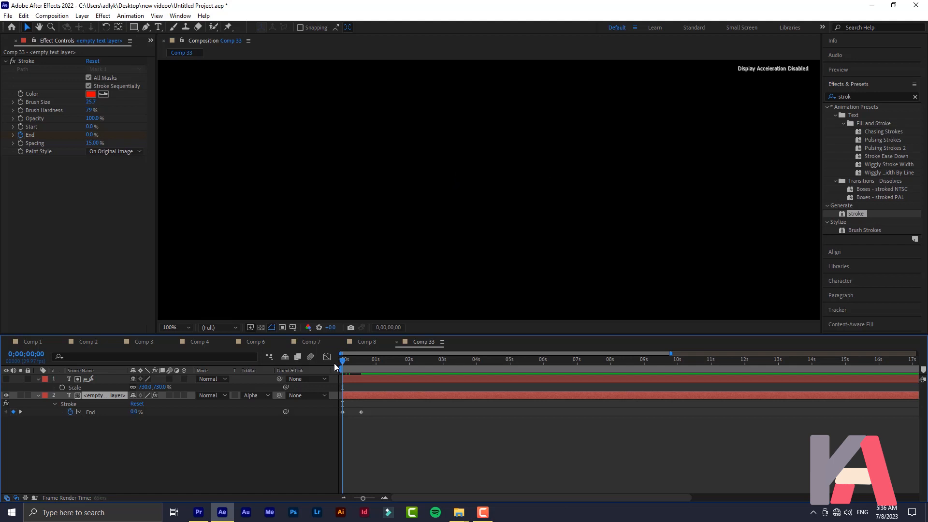
{"action": "key", "text": "space"}
{"action": "key", "text": "space"}
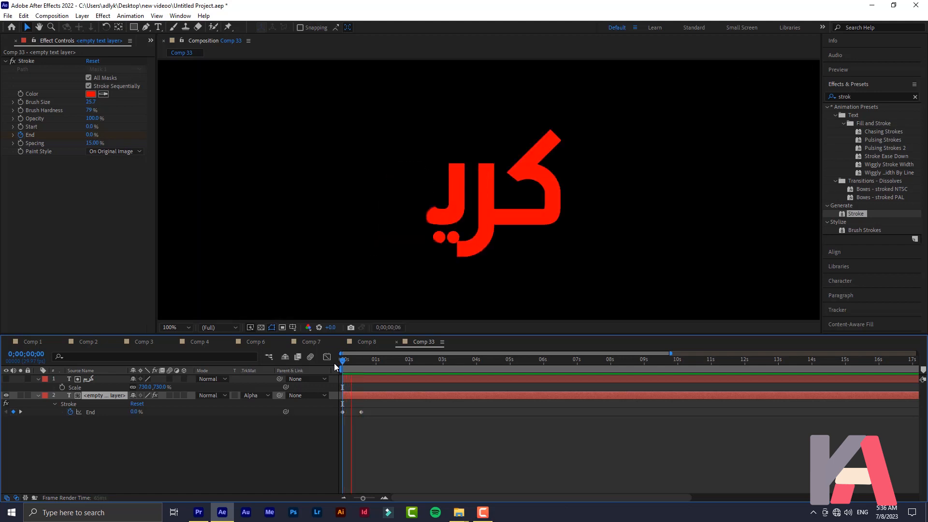
{"action": "key", "text": "space"}
{"action": "key", "text": "space"}
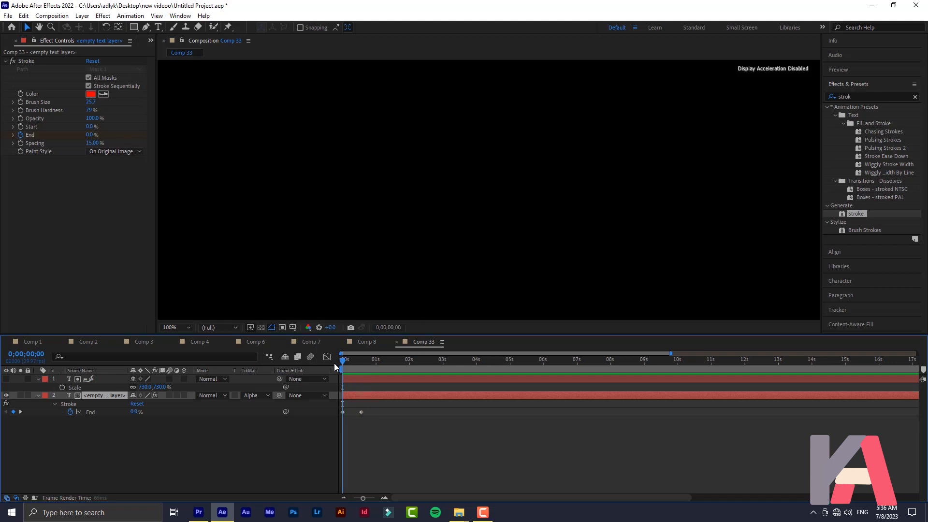
{"action": "key", "text": "space"}
{"action": "left_click_drag", "start_coordinate": [369, 362], "coordinate": [331, 356]}
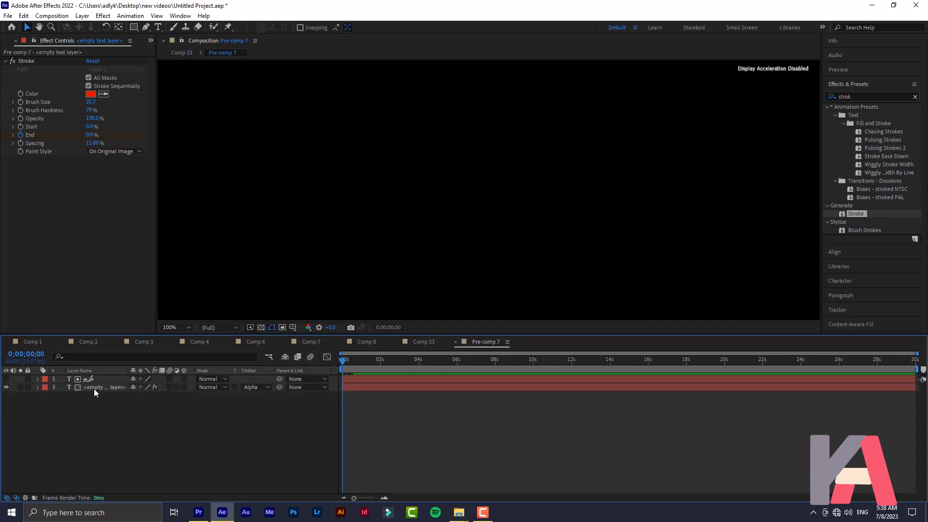
{"action": "left_click_drag", "start_coordinate": [77, 426], "coordinate": [94, 380]}
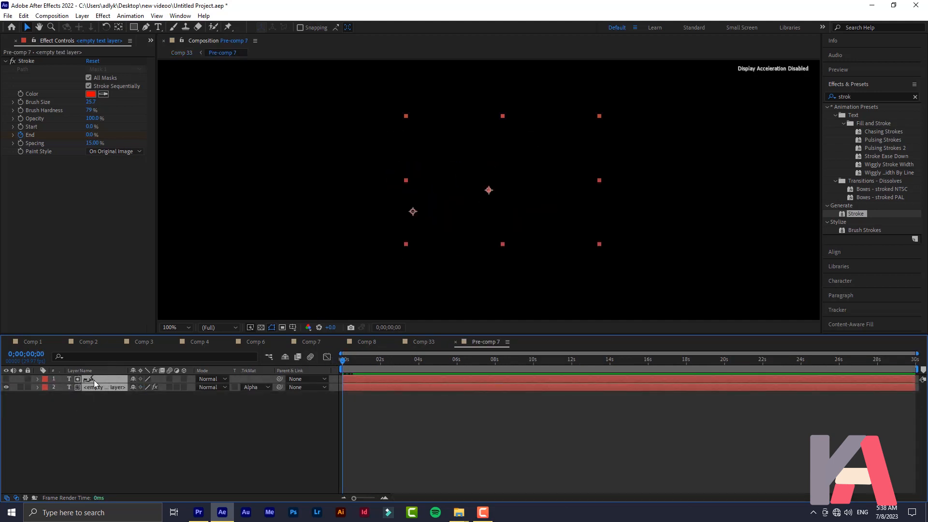
Pre-compose both layers into Pre-comp 8 and select it in the Project panel
{"action": "right_click", "coordinate": [93, 380]}
{"action": "left_click", "coordinate": [139, 329]}
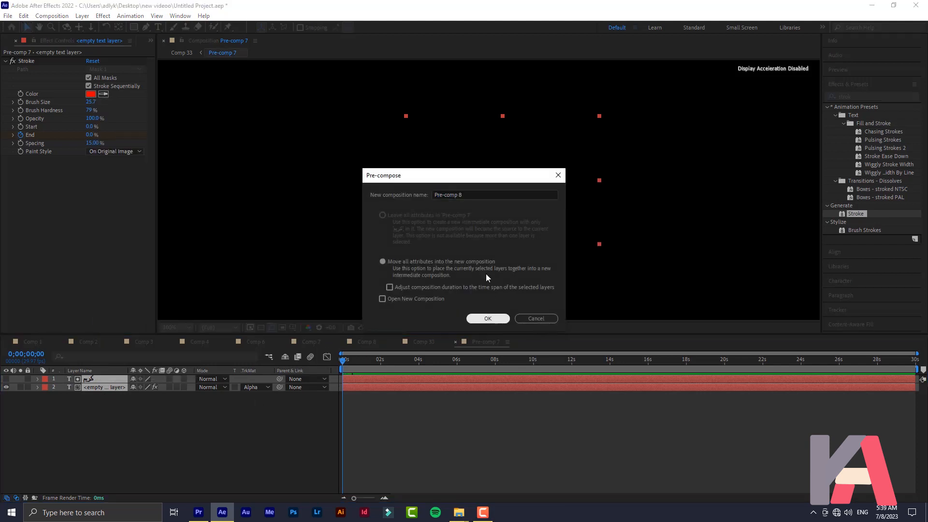
{"action": "left_click", "coordinate": [487, 318]}
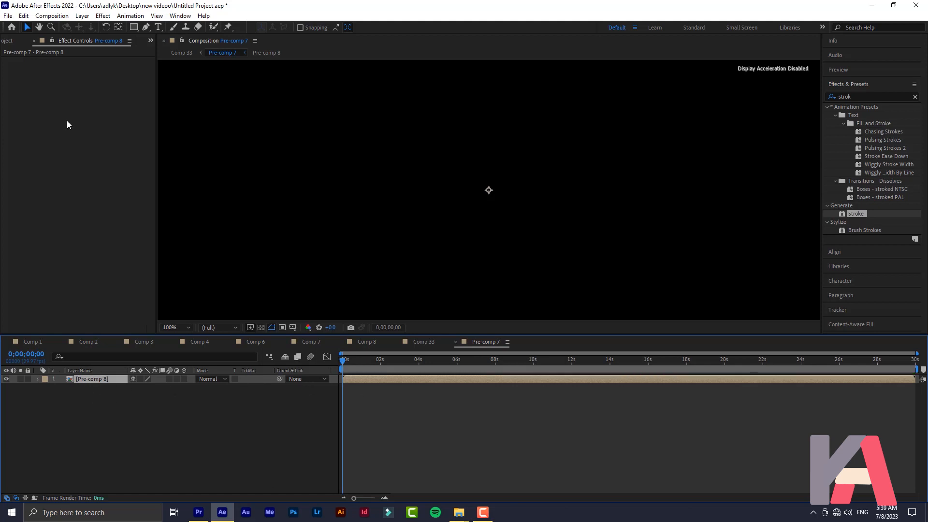
{"action": "left_click", "coordinate": [6, 42]}
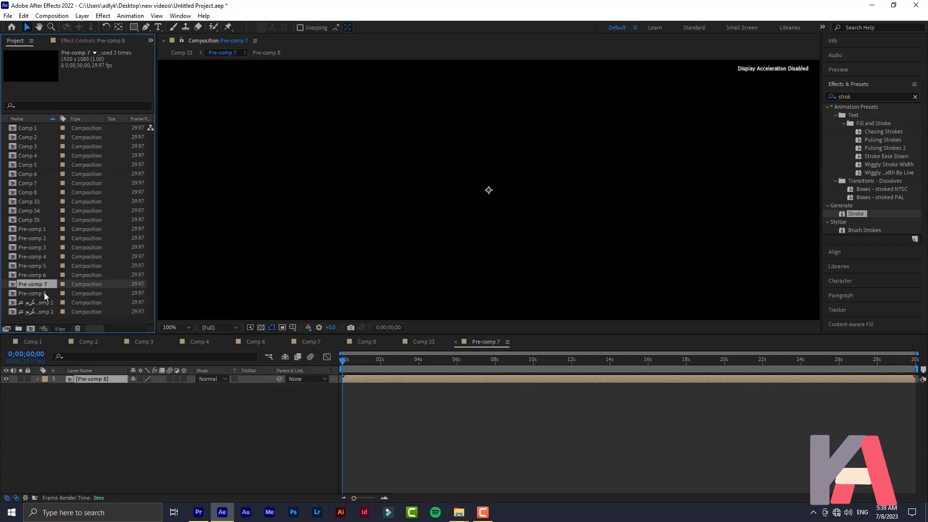
{"action": "left_click", "coordinate": [44, 292]}
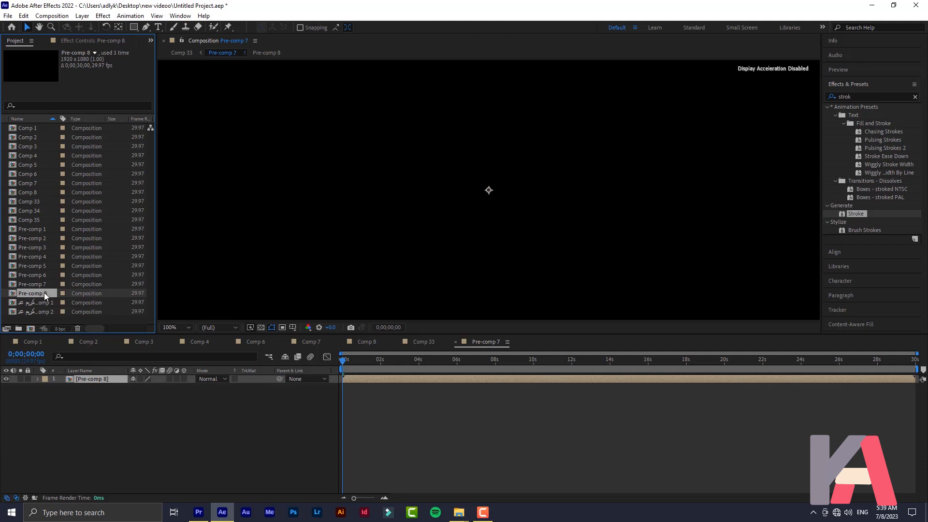
Duplicate Pre-comp 8 twice in the Project panel to create Pre-comp 9 and 10
{"action": "double_click", "coordinate": [44, 292]}
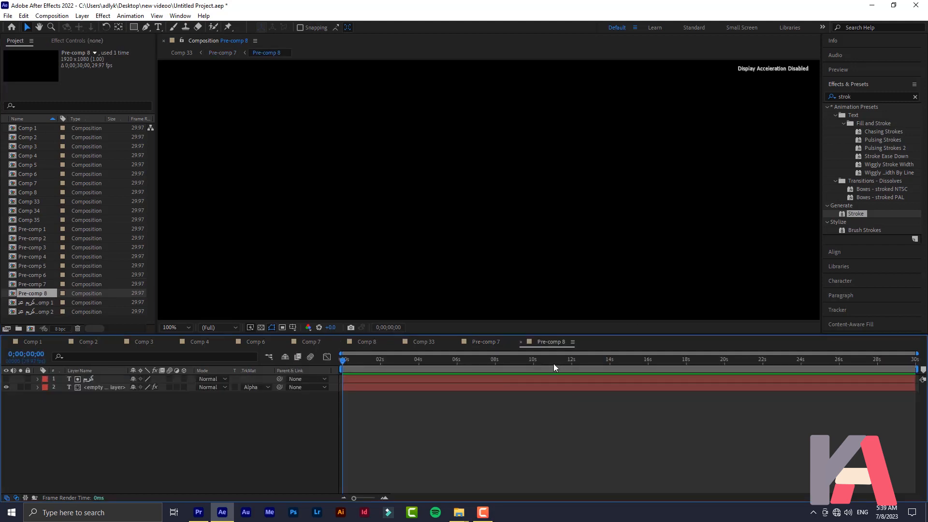
{"action": "left_click_drag", "start_coordinate": [496, 360], "coordinate": [472, 361]}
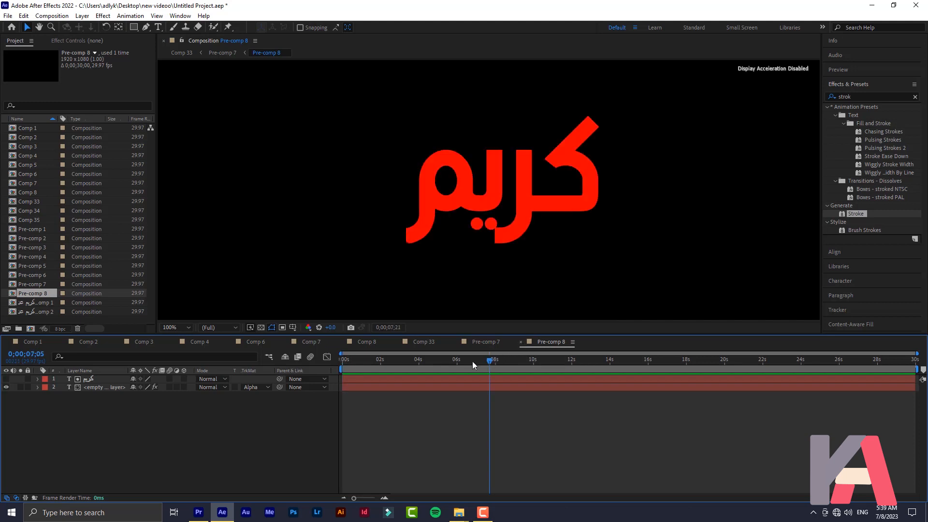
{"action": "left_click", "coordinate": [519, 341]}
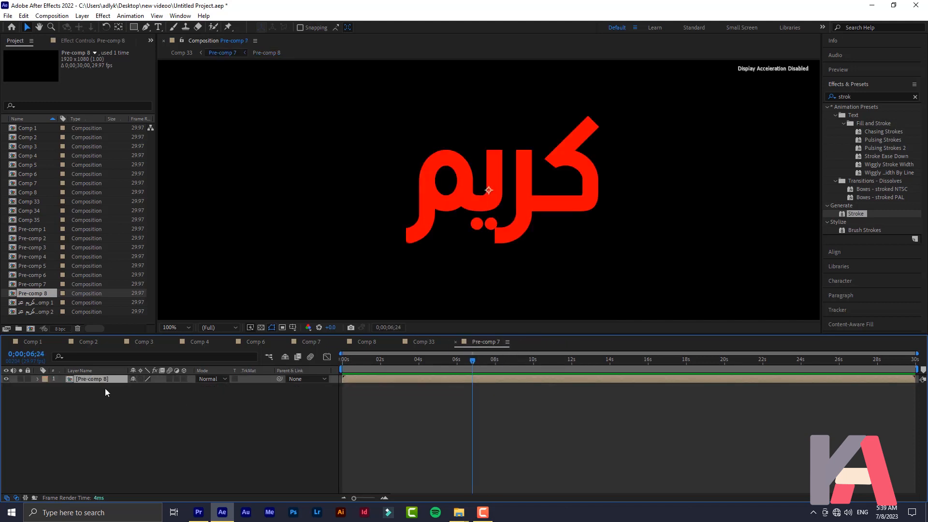
{"action": "left_click", "coordinate": [39, 294]}
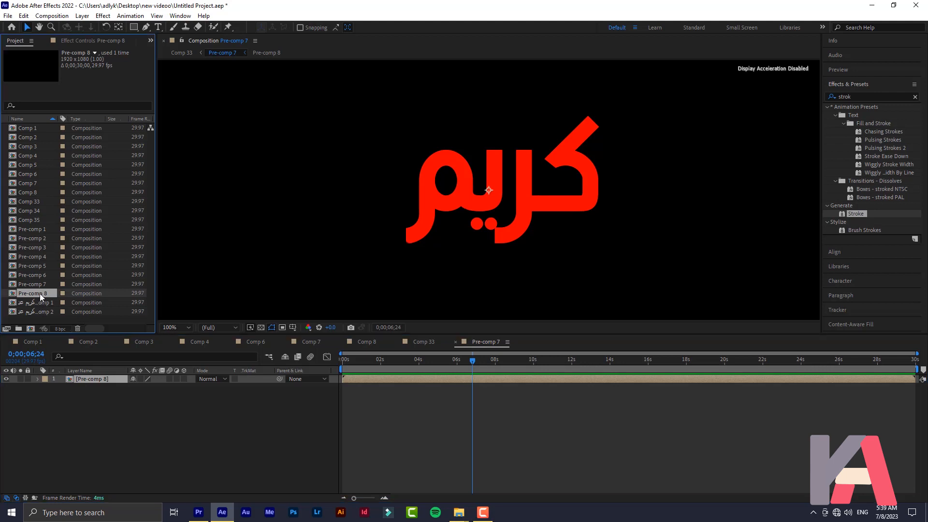
{"action": "key", "text": "ctrl+d"}
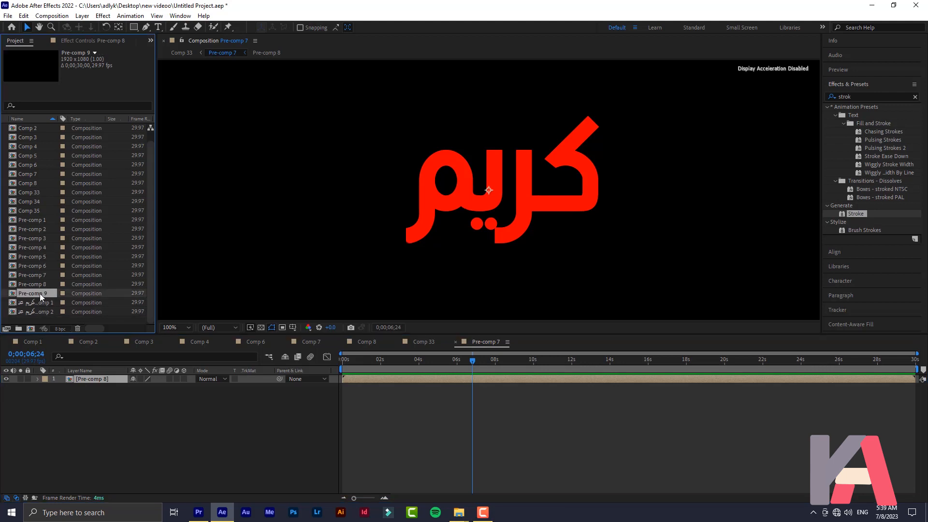
{"action": "key", "text": "ctrl+d"}
Add Pre-comp 9 and 10 as layers in the Pre-comp 7 timeline
{"action": "left_click", "coordinate": [45, 285]}
{"action": "left_click", "coordinate": [44, 292], "text": "shift"}
{"action": "left_click_drag", "start_coordinate": [48, 289], "coordinate": [117, 404]}
{"action": "left_click_drag", "start_coordinate": [355, 363], "coordinate": [332, 378]}
{"action": "left_click", "coordinate": [103, 411]}
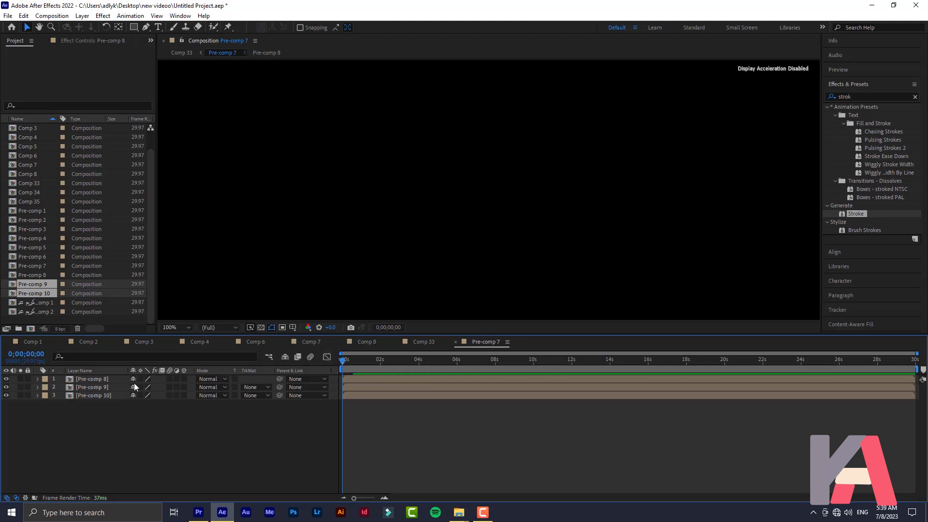
Recolour the stroke on Pre-comp 8's empty text layer to salmon red EA5252
{"action": "double_click", "coordinate": [85, 381]}
{"action": "left_click", "coordinate": [89, 387]}
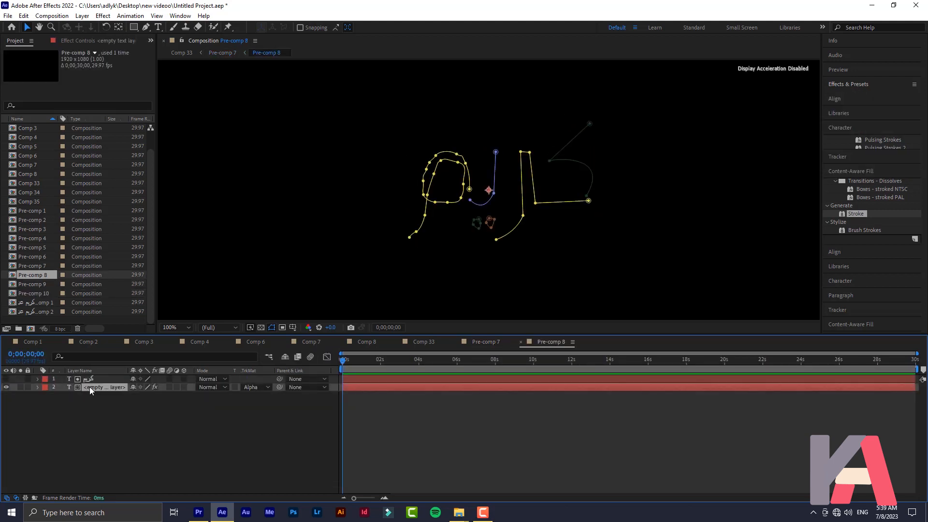
{"action": "double_click", "coordinate": [89, 386]}
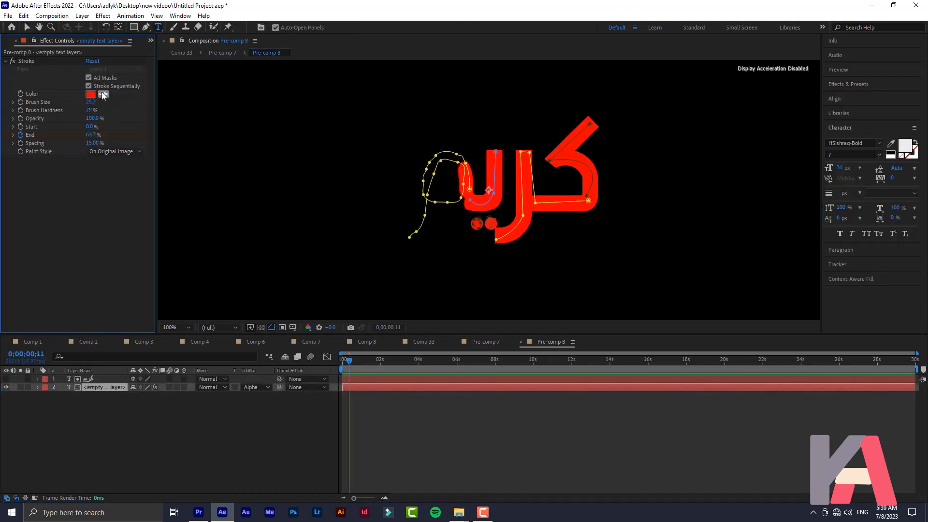
{"action": "left_click", "coordinate": [91, 94]}
{"action": "left_click", "coordinate": [481, 199]}
{"action": "left_click_drag", "start_coordinate": [437, 209], "coordinate": [428, 205]}
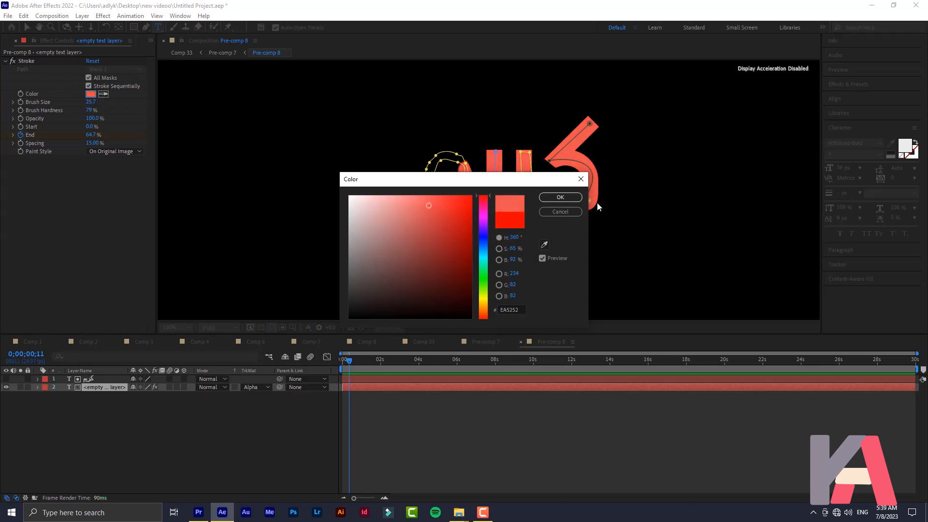
{"action": "left_click", "coordinate": [561, 197]}
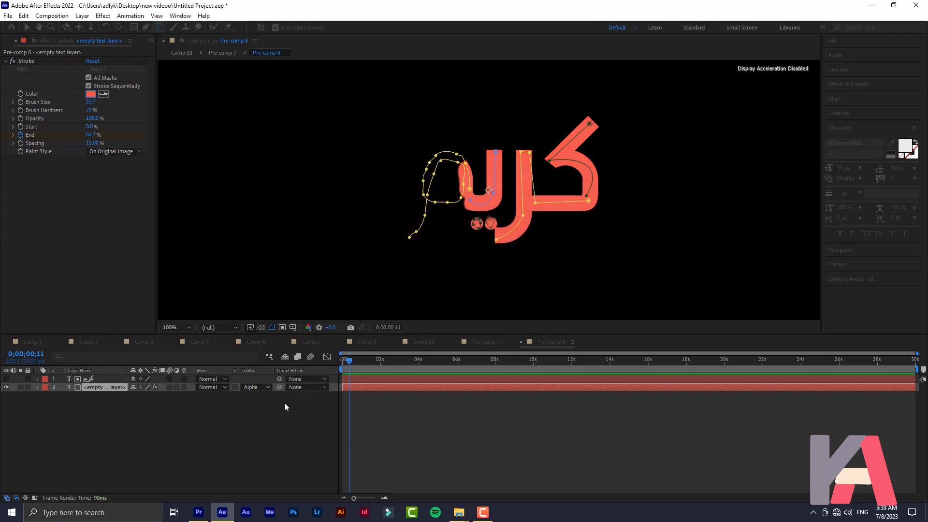
{"action": "left_click", "coordinate": [478, 339]}
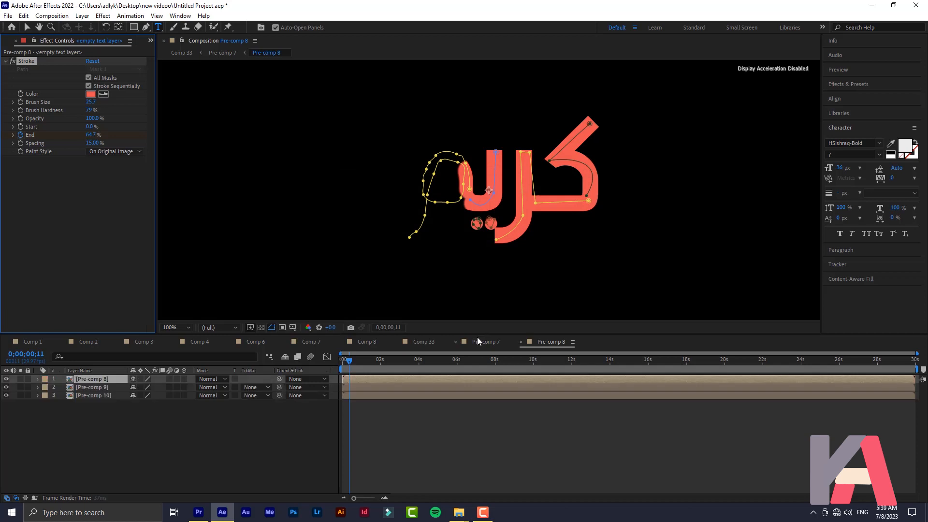
Recolour the stroke on Pre-comp 9's empty text layer to dark blue 190085
{"action": "double_click", "coordinate": [106, 387]}
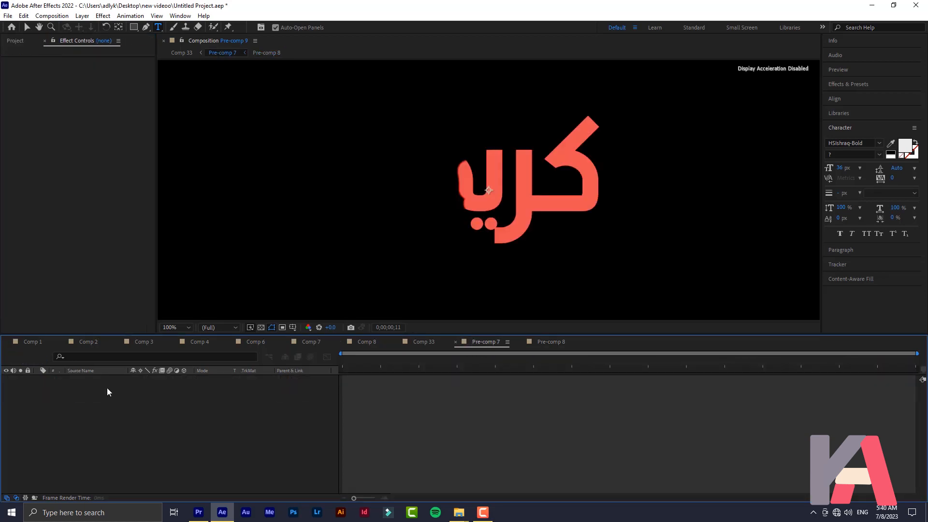
{"action": "left_click", "coordinate": [103, 388]}
{"action": "left_click", "coordinate": [90, 94]}
{"action": "mouse_move", "coordinate": [484, 247]}
{"action": "left_mouse_down"}
{"action": "mouse_move", "coordinate": [485, 233]}
{"action": "mouse_move", "coordinate": [479, 254]}
{"action": "left_mouse_up"}
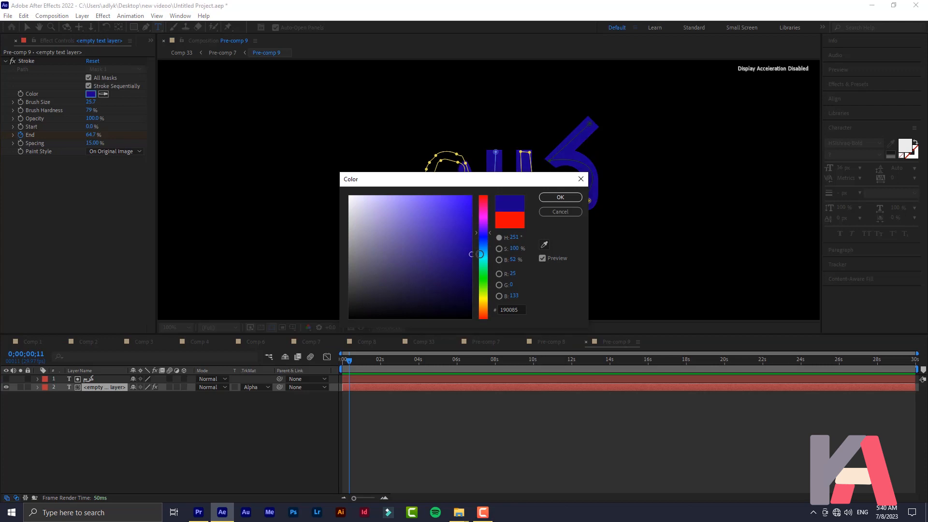
{"action": "left_click", "coordinate": [561, 198]}
{"action": "left_click", "coordinate": [485, 342]}
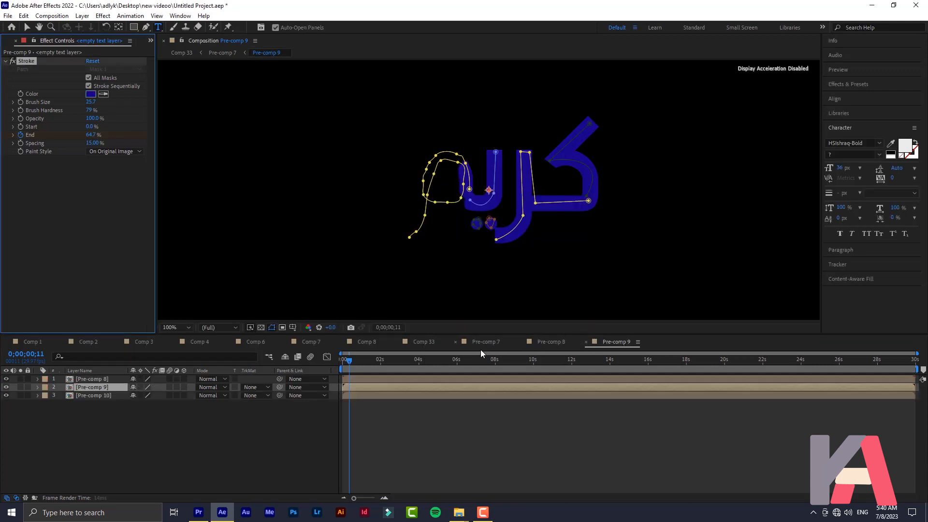
Recolour the stroke on Pre-comp 10's empty text layer to orange FFA200
{"action": "double_click", "coordinate": [98, 397]}
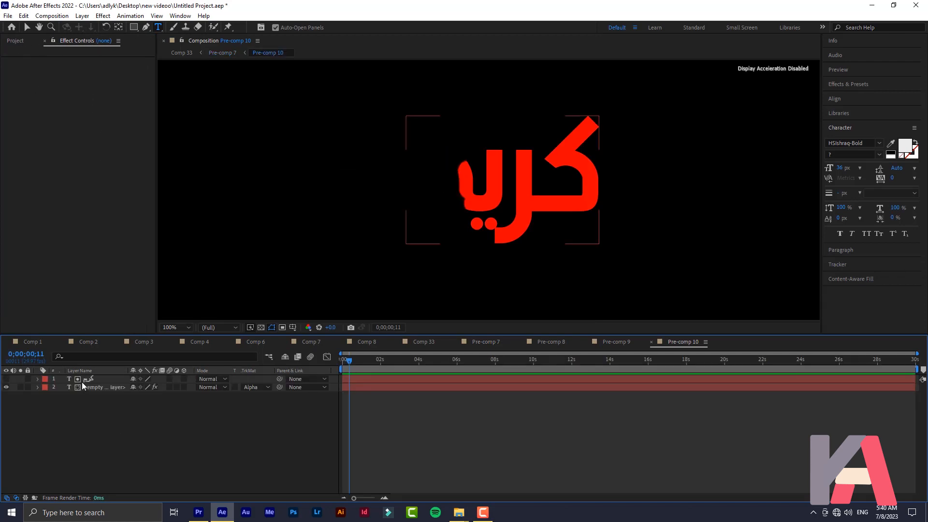
{"action": "left_click", "coordinate": [86, 385]}
{"action": "left_click", "coordinate": [90, 94]}
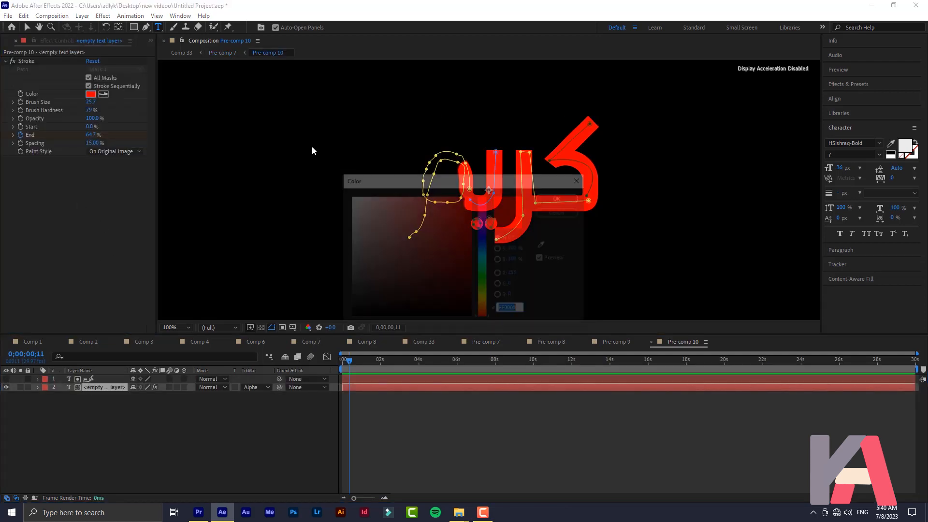
{"action": "left_click_drag", "start_coordinate": [480, 280], "coordinate": [483, 310]}
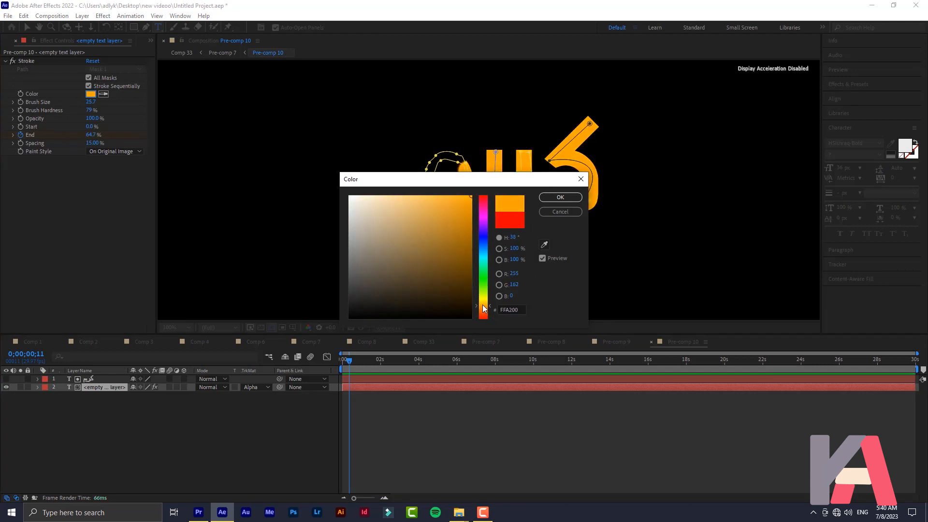
{"action": "left_click", "coordinate": [559, 197]}
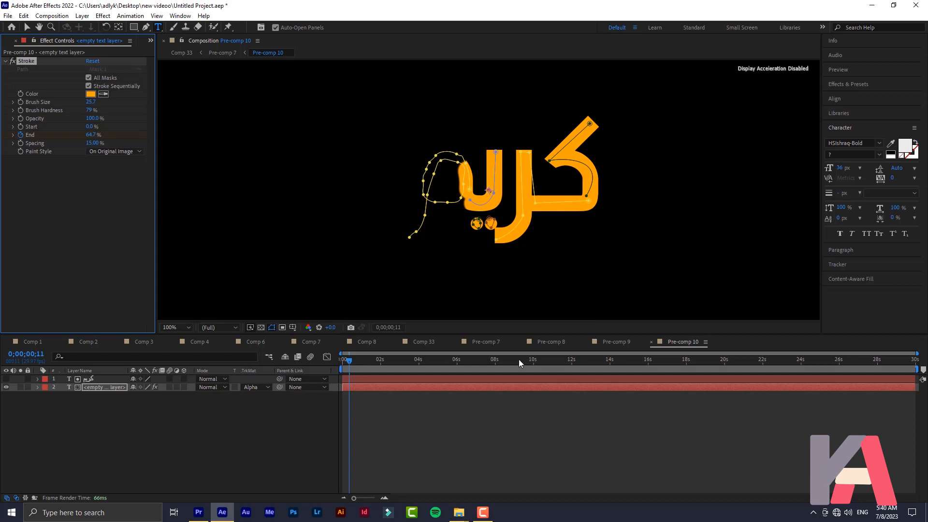
{"action": "left_click", "coordinate": [485, 343]}
Delay Pre-comp 8's start time in Pre-comp 7 and preview the letter reveal
{"action": "key", "text": "Home"}
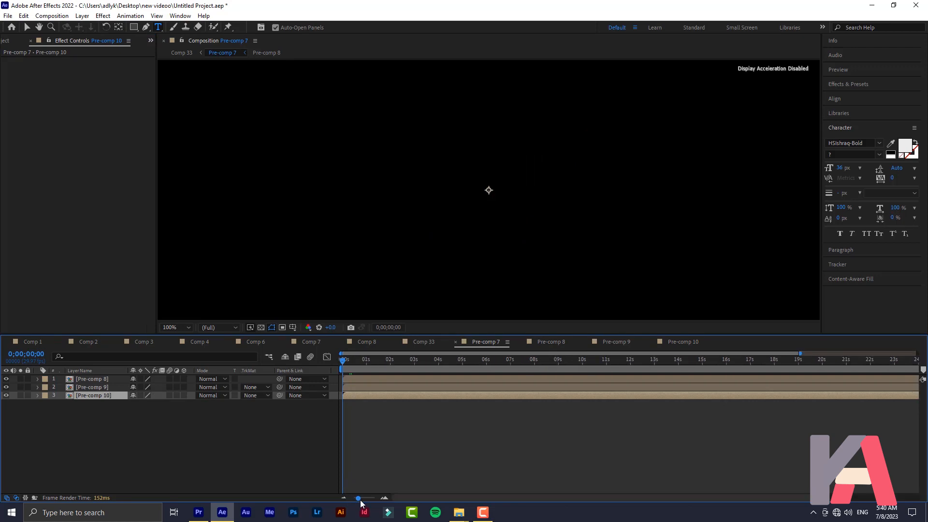
{"action": "left_click_drag", "start_coordinate": [359, 498], "coordinate": [367, 498]}
{"action": "left_click_drag", "start_coordinate": [351, 375], "coordinate": [408, 389]}
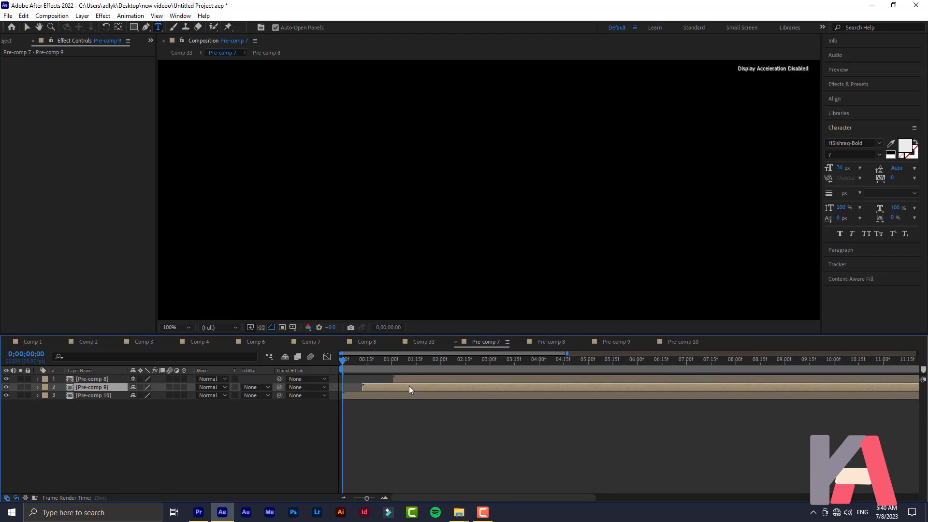
{"action": "key", "text": "space"}
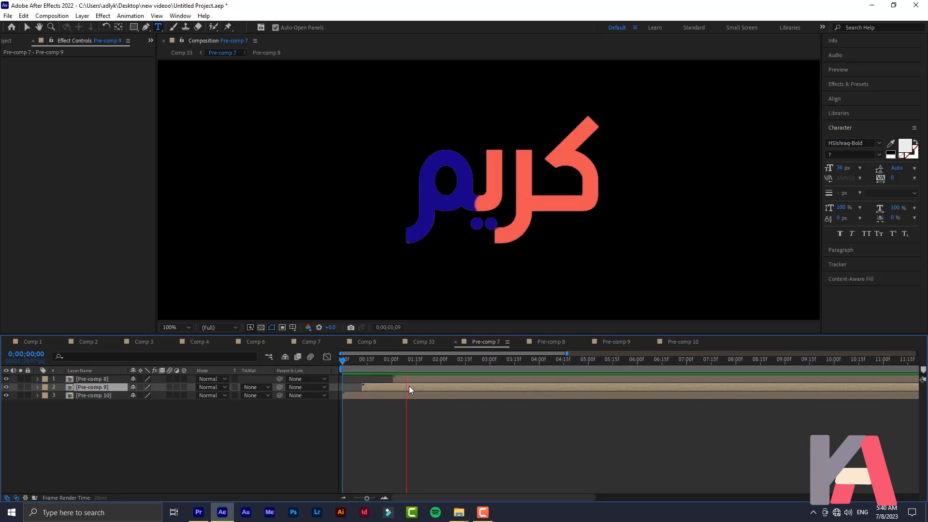
{"action": "key", "text": "space"}
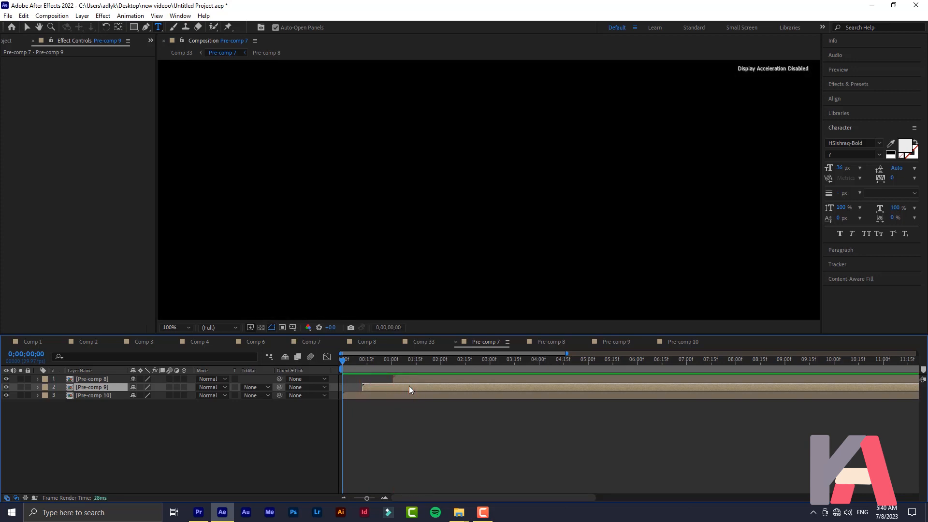
Shift Pre-comp 9's start slightly earlier and preview the staggered reveal again
{"action": "left_click_drag", "start_coordinate": [408, 385], "coordinate": [379, 377]}
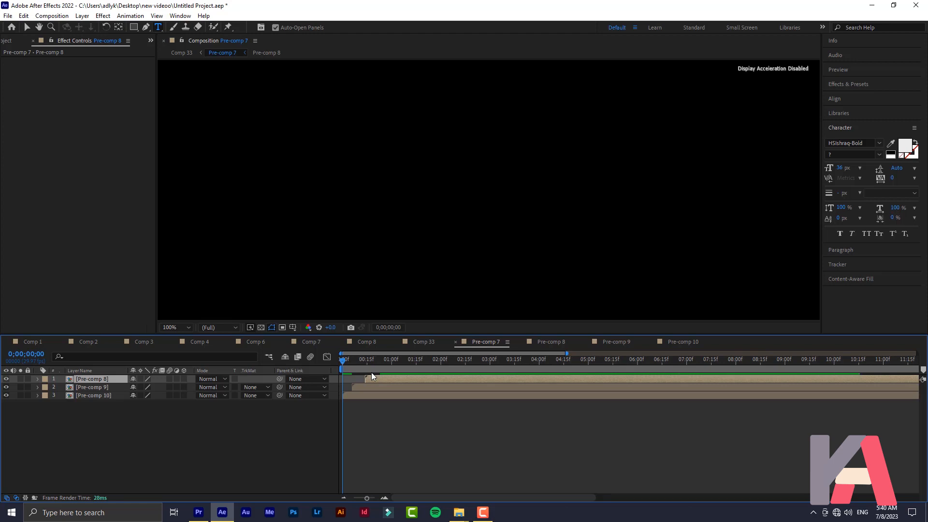
{"action": "key", "text": "space"}
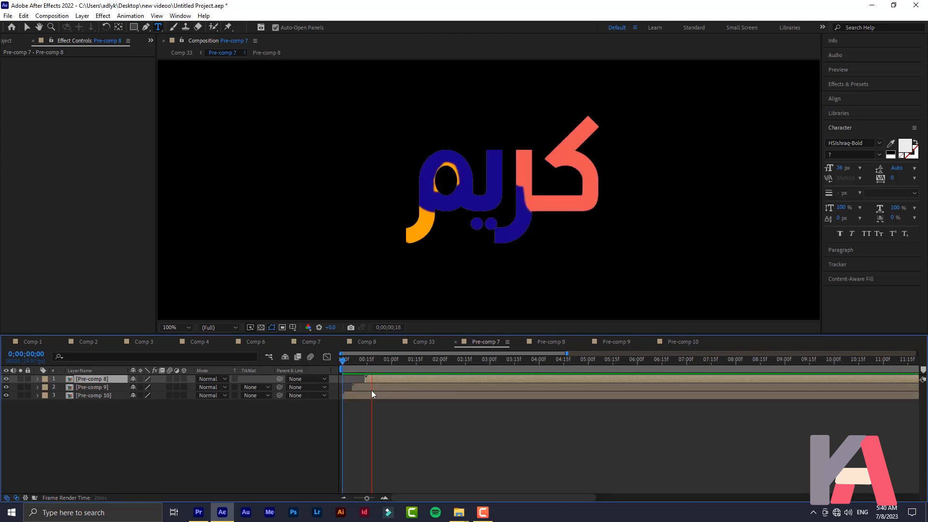
{"action": "left_click_drag", "start_coordinate": [362, 386], "coordinate": [357, 375]}
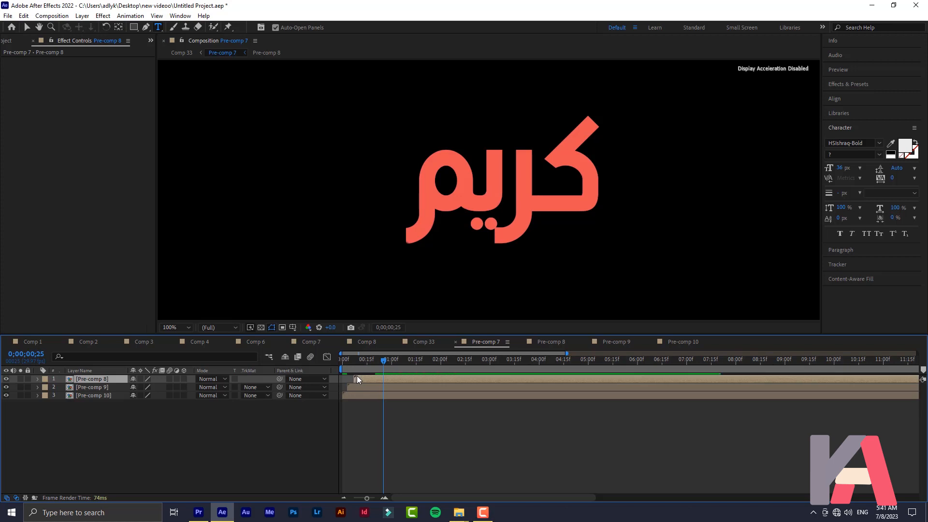
{"action": "key", "text": "space"}
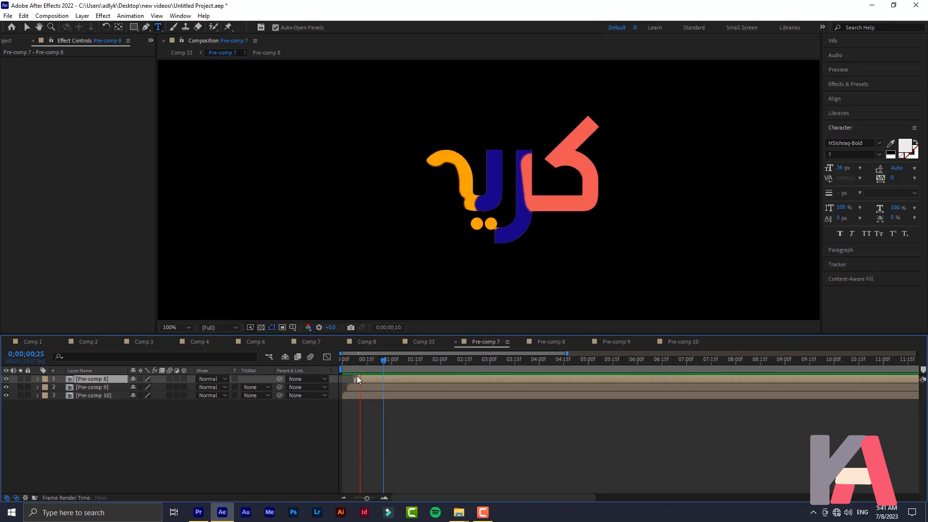
{"action": "key", "text": "space"}
{"action": "key", "text": "space"}
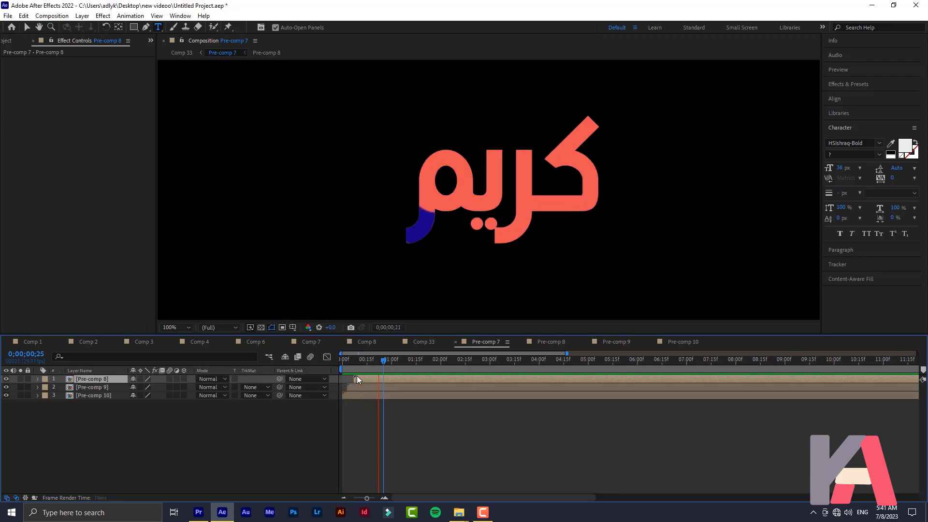
{"action": "key", "text": "space"}
{"action": "key", "text": "space"}
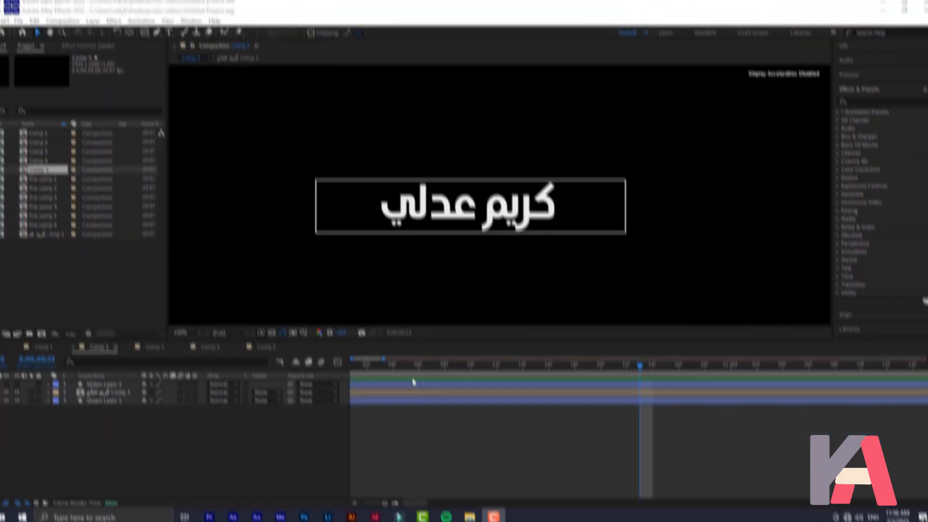
Preview Comp 2's box animation, rewind to frame 0, and create the new 1920×1080 Comp 6
{"action": "left_click", "coordinate": [436, 344]}
{"action": "key", "text": "space"}
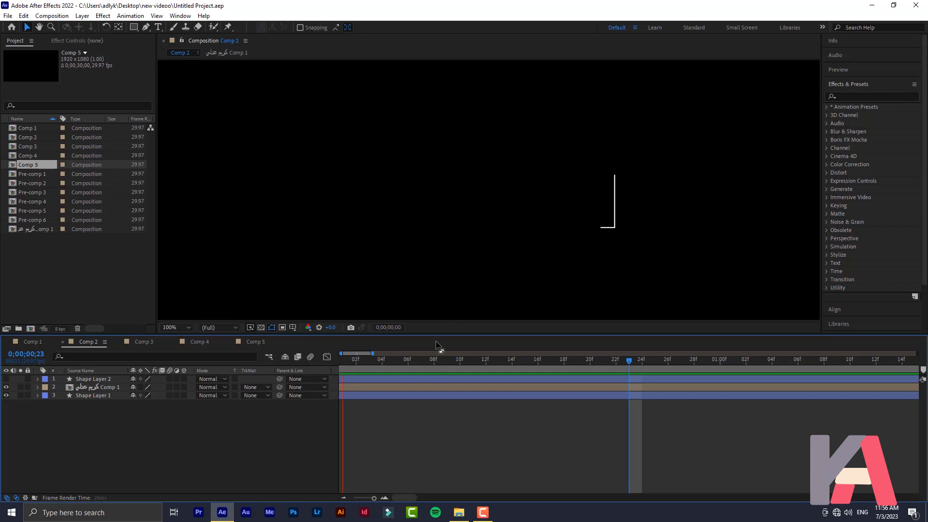
{"action": "left_click", "coordinate": [348, 364]}
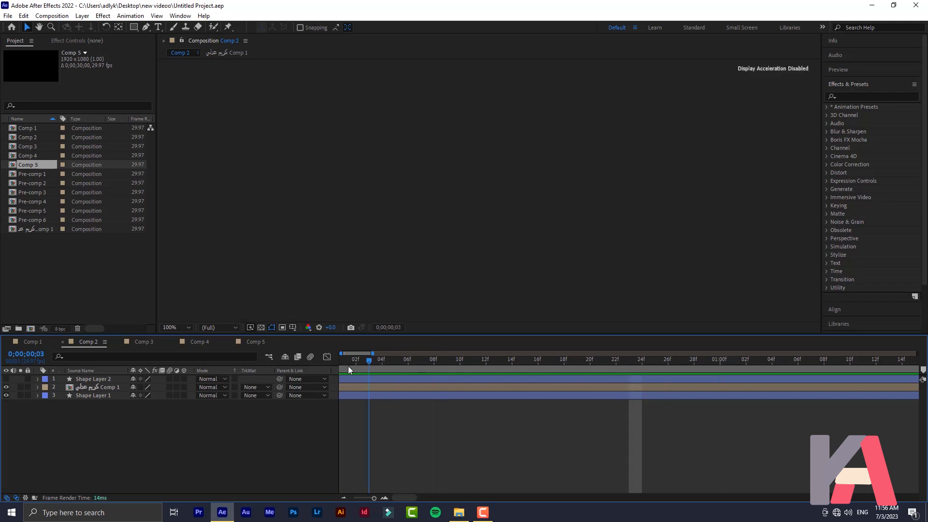
{"action": "key", "text": "space"}
{"action": "key", "text": "space"}
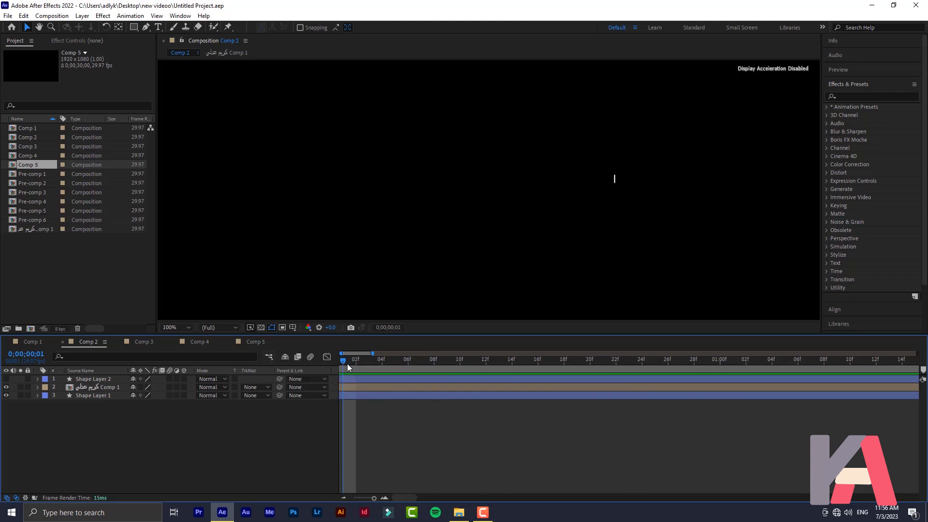
{"action": "left_click_drag", "start_coordinate": [344, 361], "coordinate": [252, 360]}
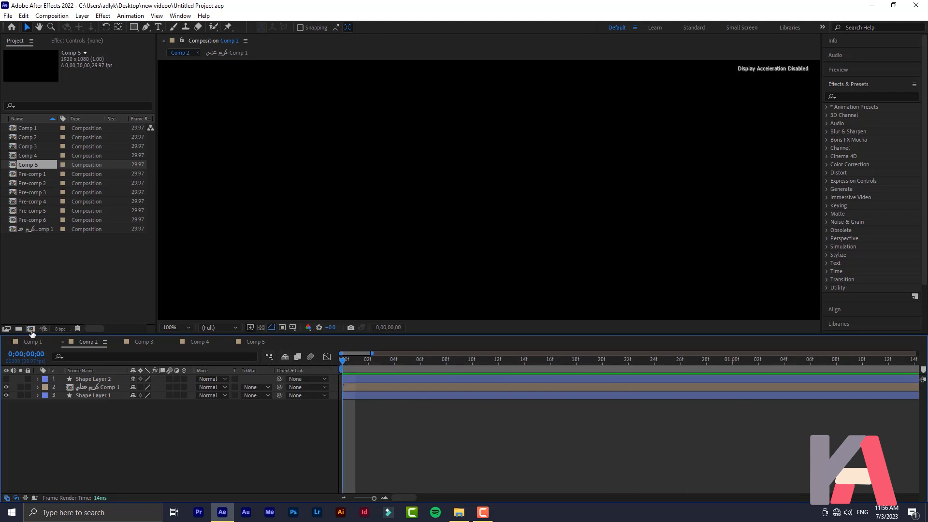
{"action": "left_click", "coordinate": [30, 329]}
{"action": "left_click", "coordinate": [531, 367]}
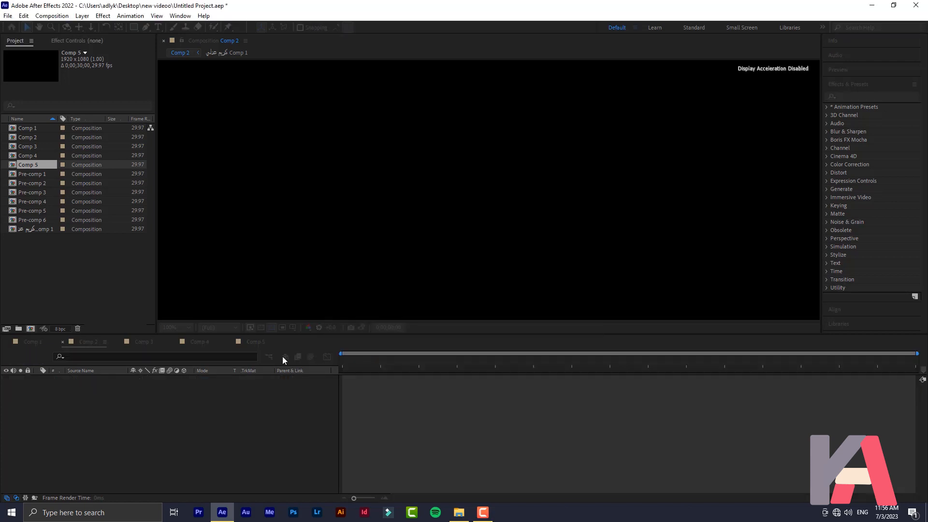
{"action": "left_click", "coordinate": [158, 27]}
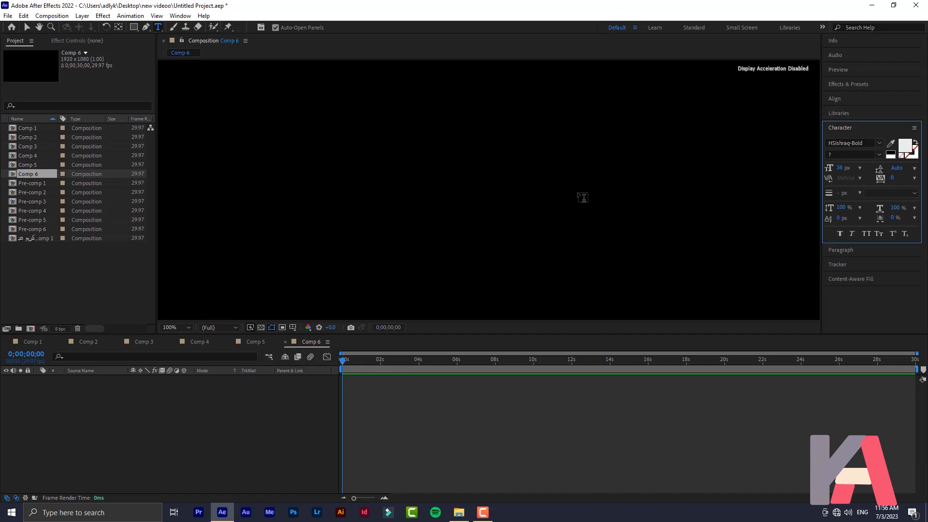
{"action": "left_click", "coordinate": [578, 198]}
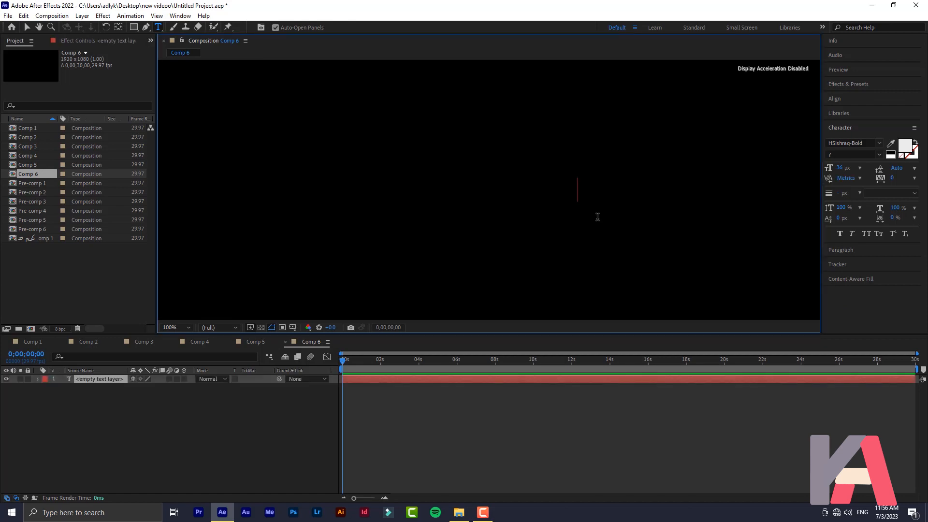
{"action": "key", "text": "alt+shift"}
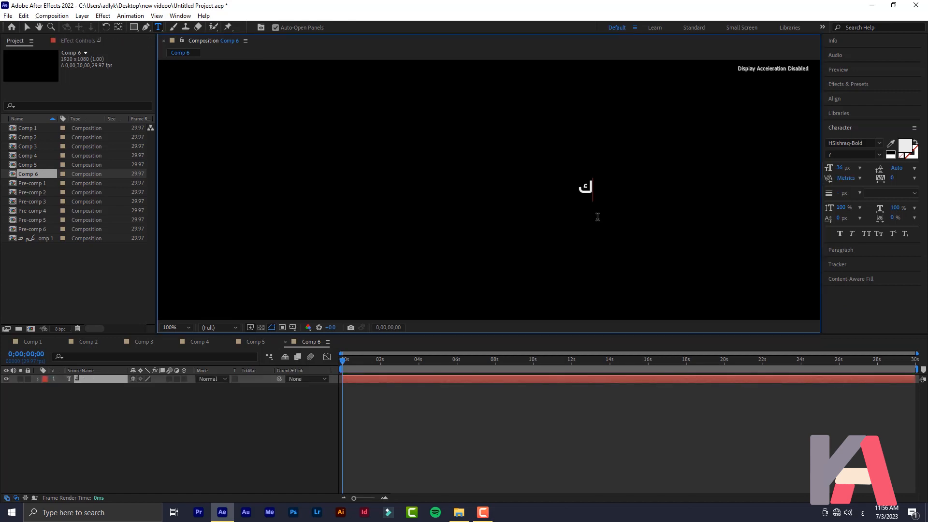
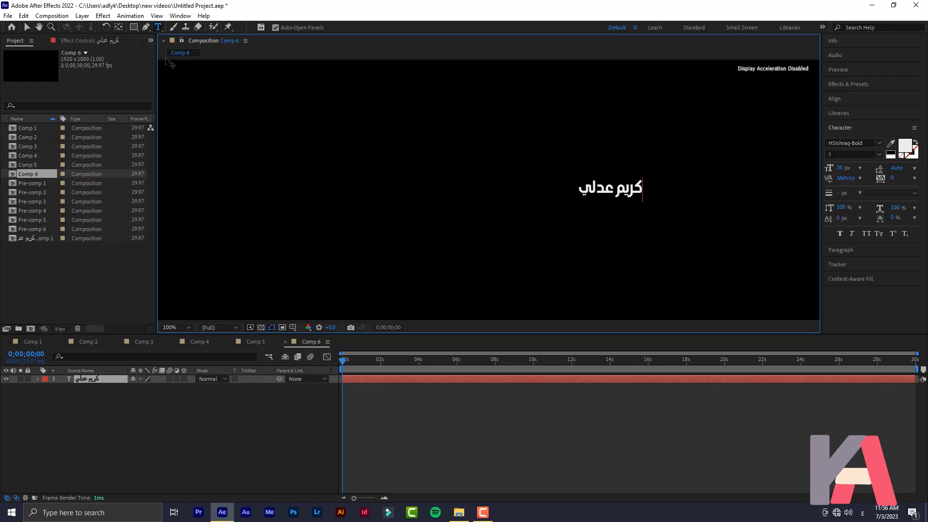
{"action": "left_click", "coordinate": [87, 379]}
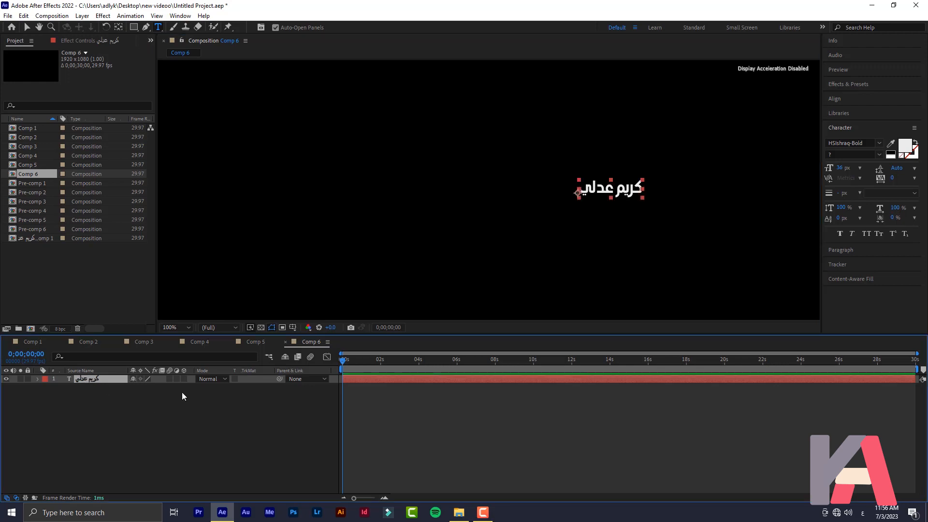
Scale the text layer to 310% and centre it in the frame
{"action": "key", "text": "s"}
{"action": "left_click_drag", "start_coordinate": [161, 387], "coordinate": [333, 397]}
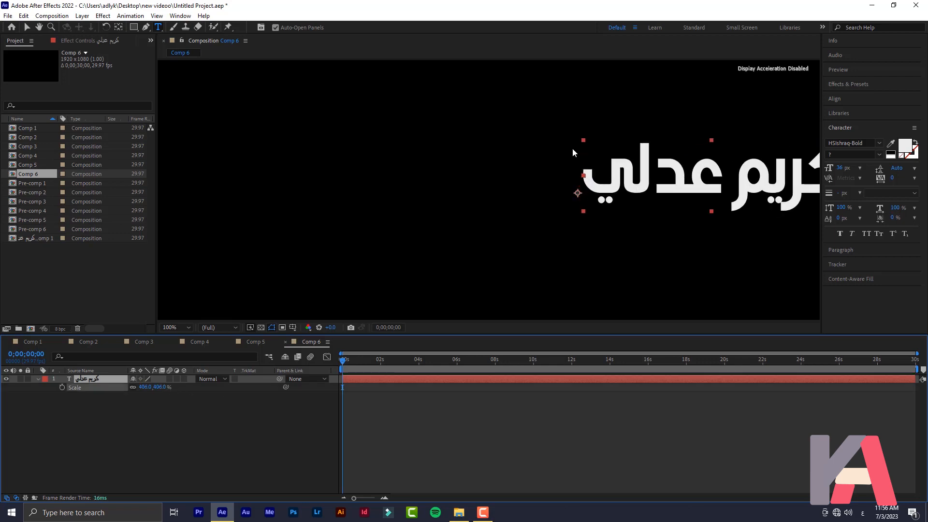
{"action": "left_click", "coordinate": [27, 27]}
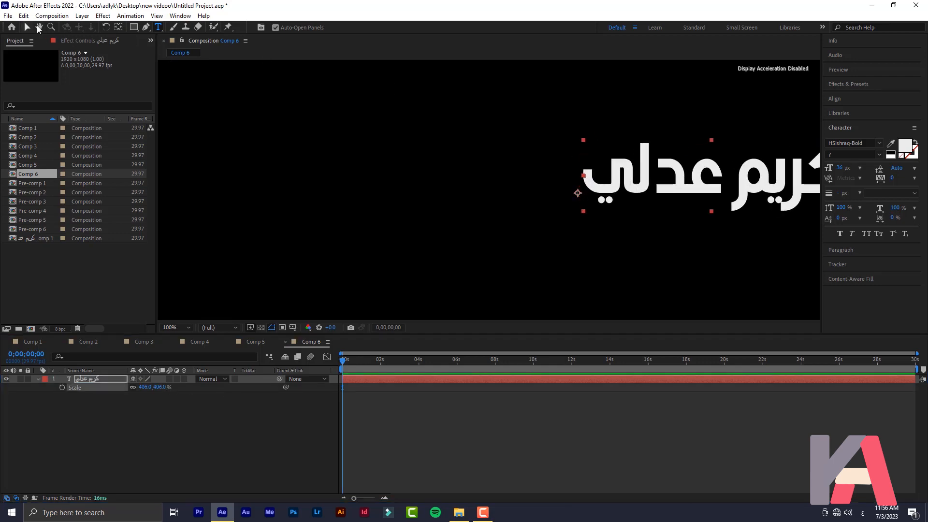
{"action": "left_click_drag", "start_coordinate": [696, 182], "coordinate": [492, 195]}
{"action": "left_click", "coordinate": [163, 388]}
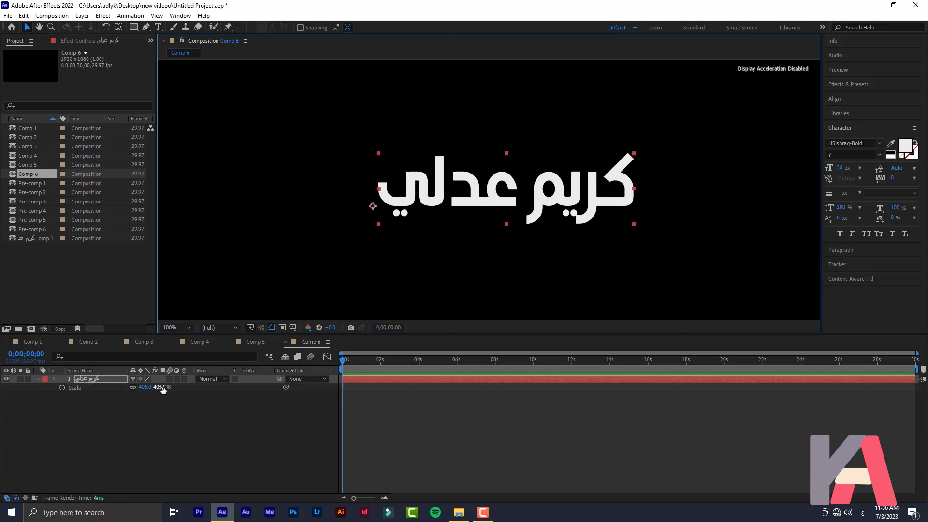
{"action": "left_click_drag", "start_coordinate": [160, 387], "coordinate": [116, 390]}
{"action": "left_click_drag", "start_coordinate": [514, 202], "coordinate": [528, 203]}
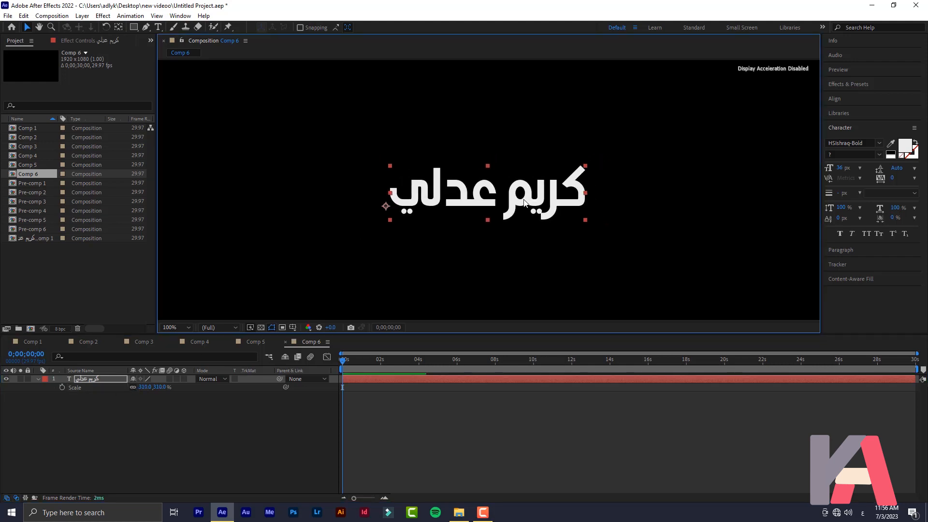
{"action": "left_click", "coordinate": [139, 474]}
{"action": "left_click", "coordinate": [134, 27]}
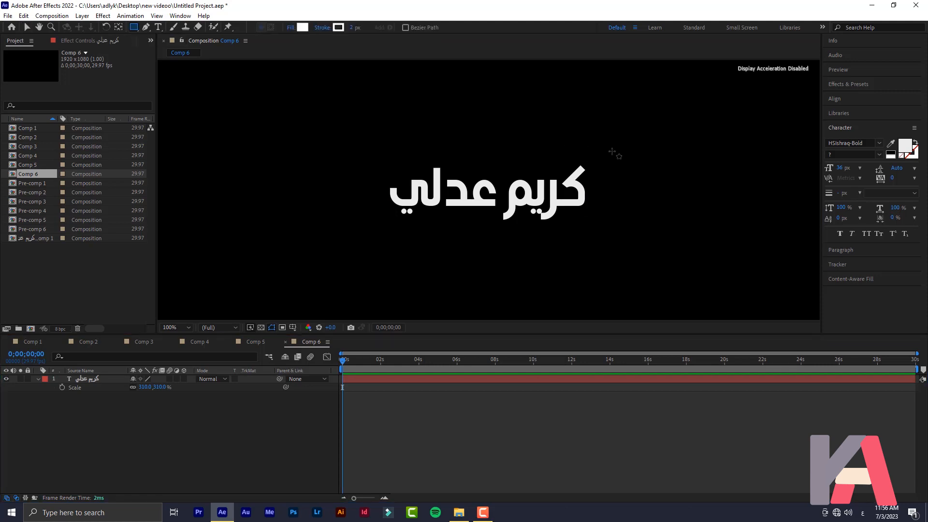
Draw a red-filled rectangle around the text and place its layer beneath the text
{"action": "left_click", "coordinate": [301, 28]}
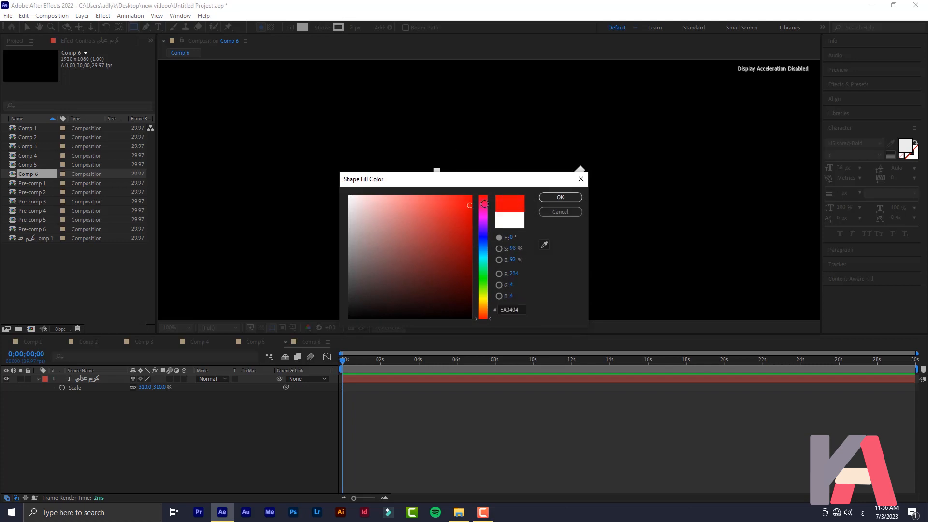
{"action": "left_click", "coordinate": [561, 199]}
{"action": "mouse_move", "coordinate": [613, 158]}
{"action": "left_mouse_down"}
{"action": "mouse_move", "coordinate": [542, 187]}
{"action": "mouse_move", "coordinate": [341, 223]}
{"action": "left_mouse_up"}
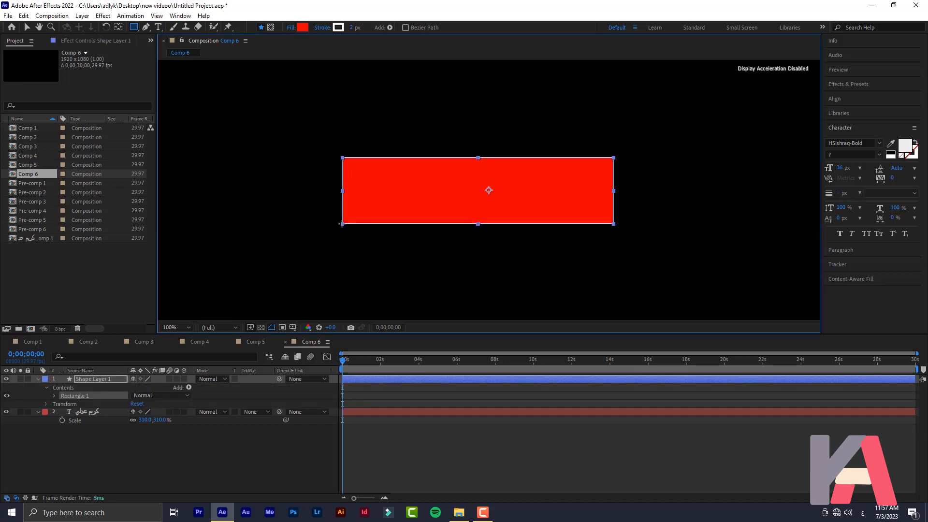
{"action": "left_click", "coordinate": [77, 456]}
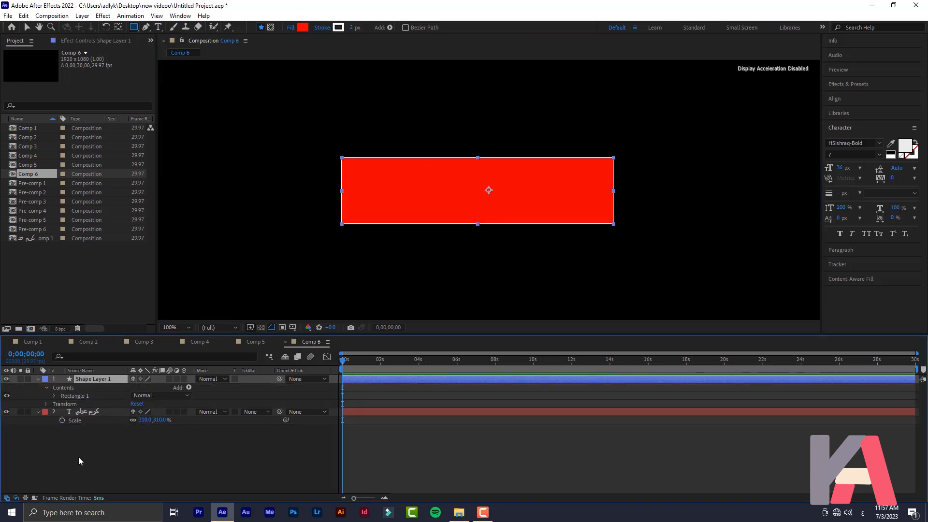
{"action": "left_click_drag", "start_coordinate": [93, 379], "coordinate": [78, 461]}
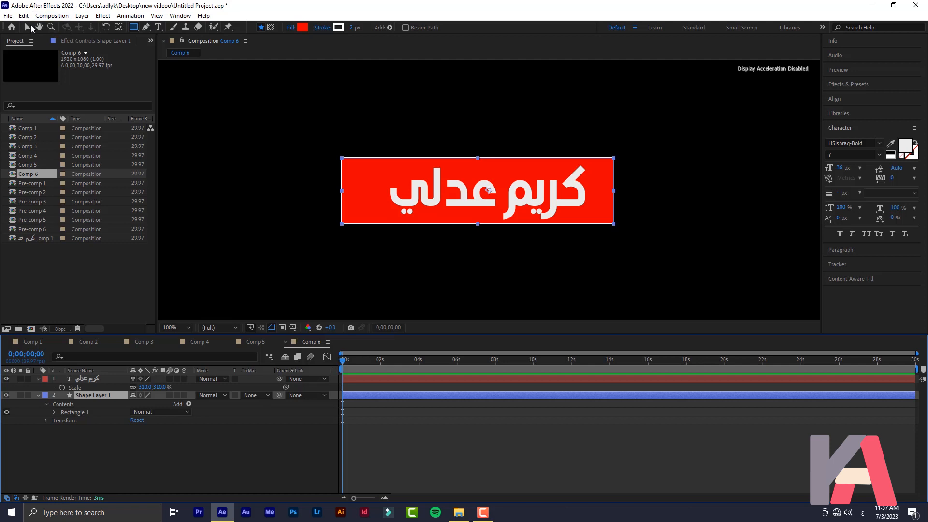
Nudge the text slightly left and widen Shape Layer 1 on both sides past the words
{"action": "left_click", "coordinate": [27, 27]}
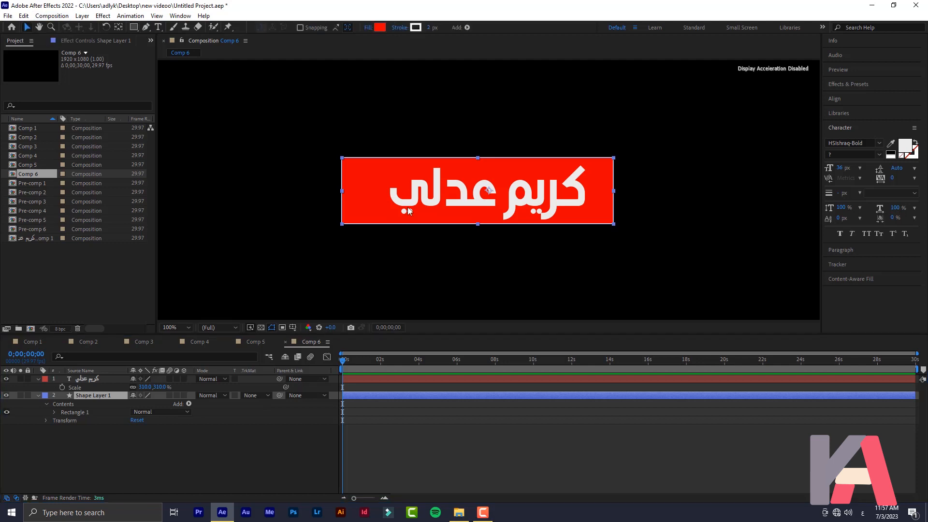
{"action": "left_click", "coordinate": [96, 379]}
{"action": "left_click_drag", "start_coordinate": [474, 195], "coordinate": [467, 200]}
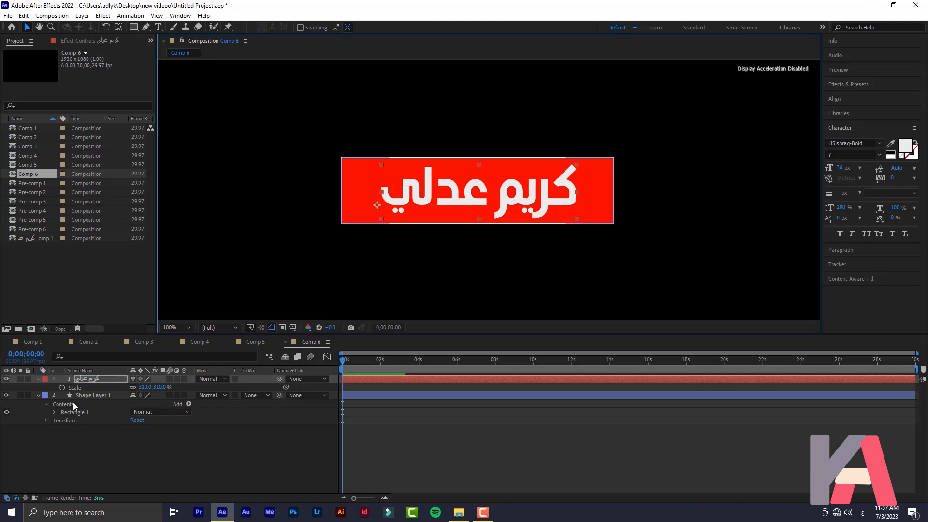
{"action": "left_click", "coordinate": [90, 396]}
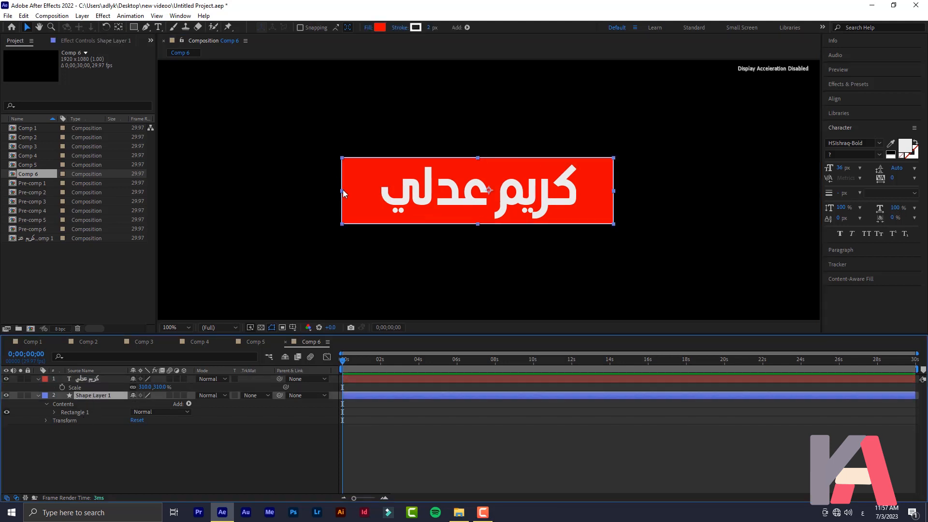
{"action": "left_click_drag", "start_coordinate": [342, 193], "coordinate": [312, 193]}
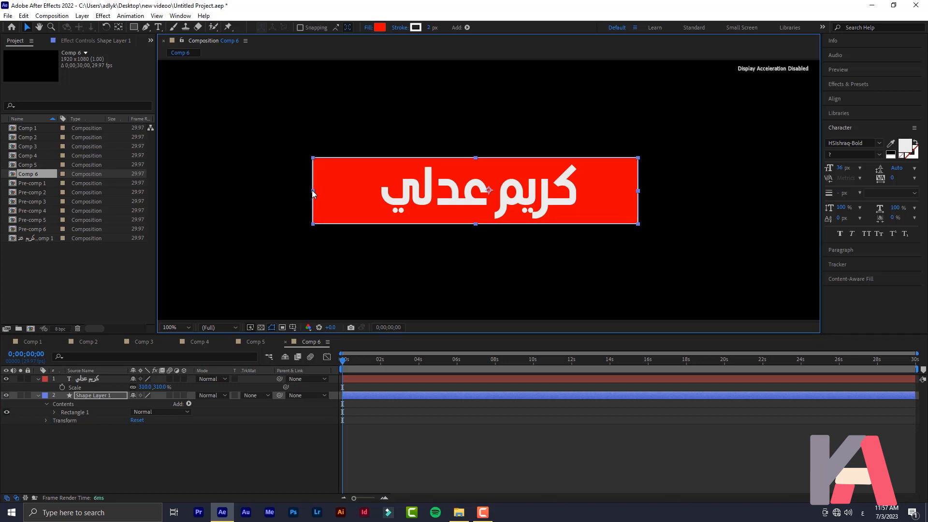
{"action": "left_click", "coordinate": [196, 440]}
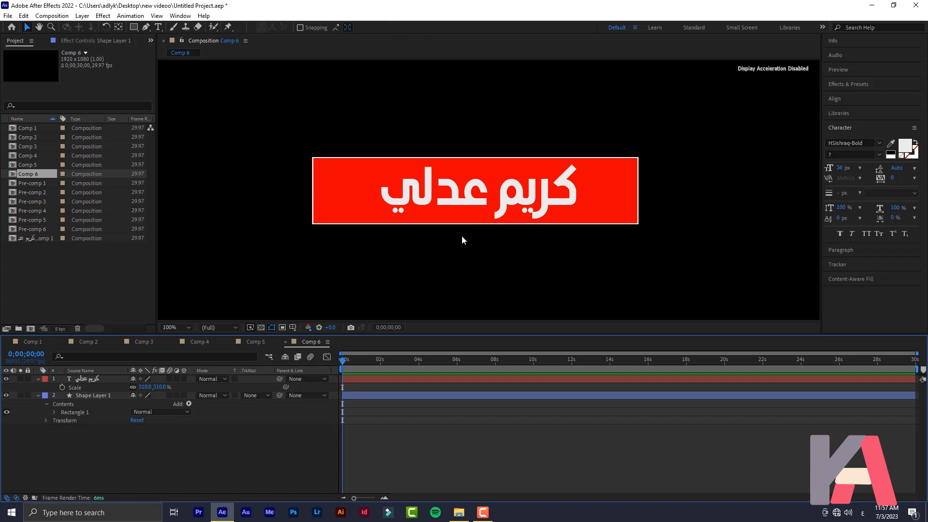
{"action": "left_click", "coordinate": [88, 396]}
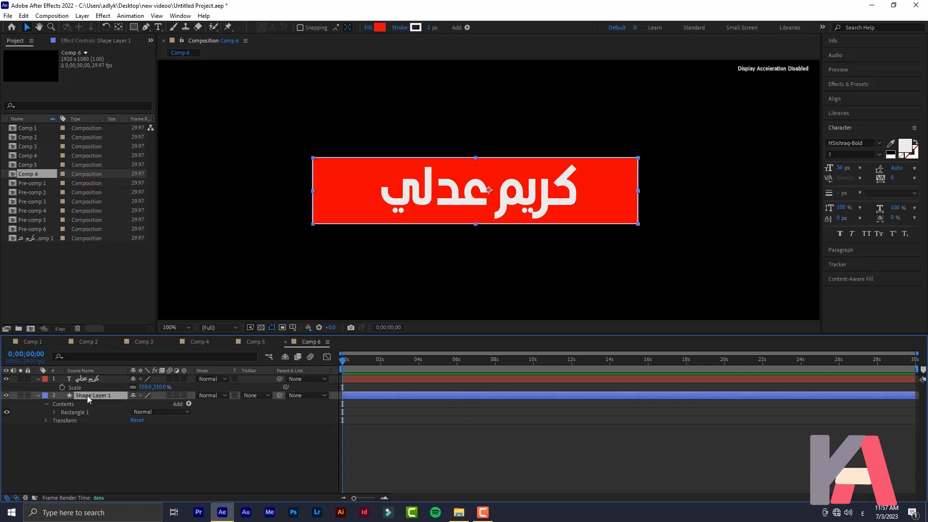
Duplicate Shape Layer 1 as Shape Layer 2 and move it above the Arabic text layer
{"action": "key", "text": "ctrl+d"}
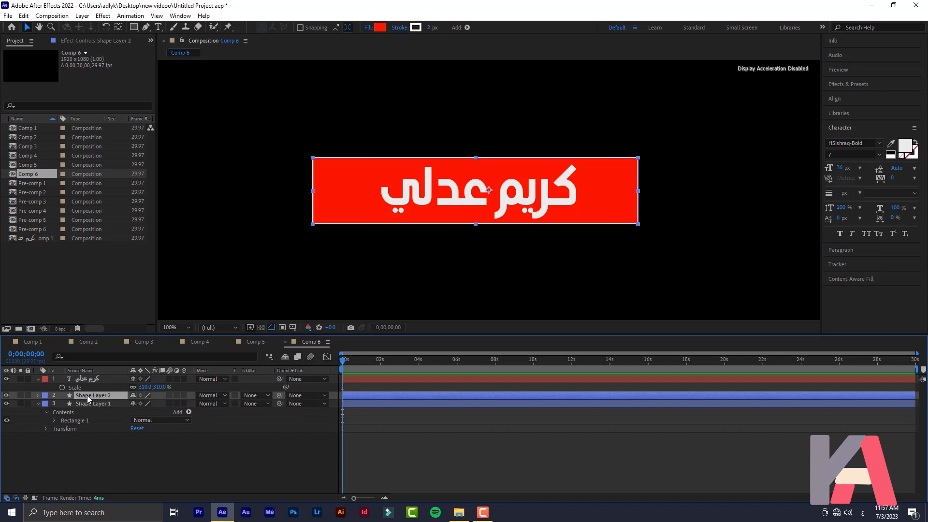
{"action": "mouse_move", "coordinate": [85, 393]}
{"action": "left_mouse_down"}
{"action": "mouse_move", "coordinate": [93, 380]}
{"action": "mouse_move", "coordinate": [98, 390]}
{"action": "left_mouse_up"}
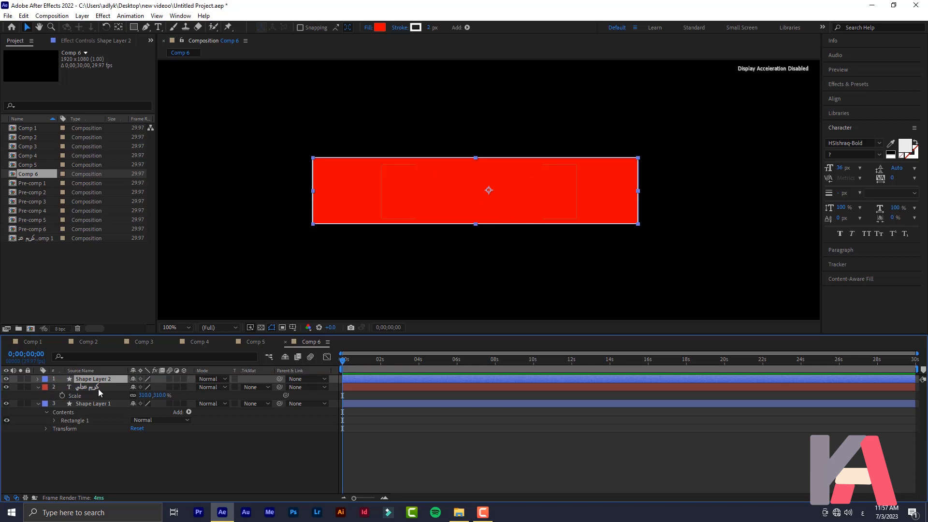
{"action": "left_click", "coordinate": [98, 389]}
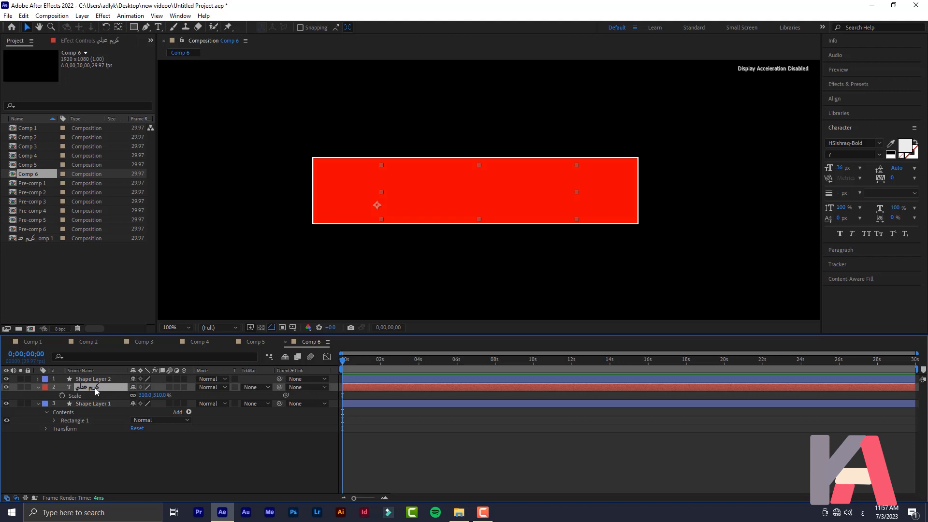
{"action": "right_click", "coordinate": [96, 391]}
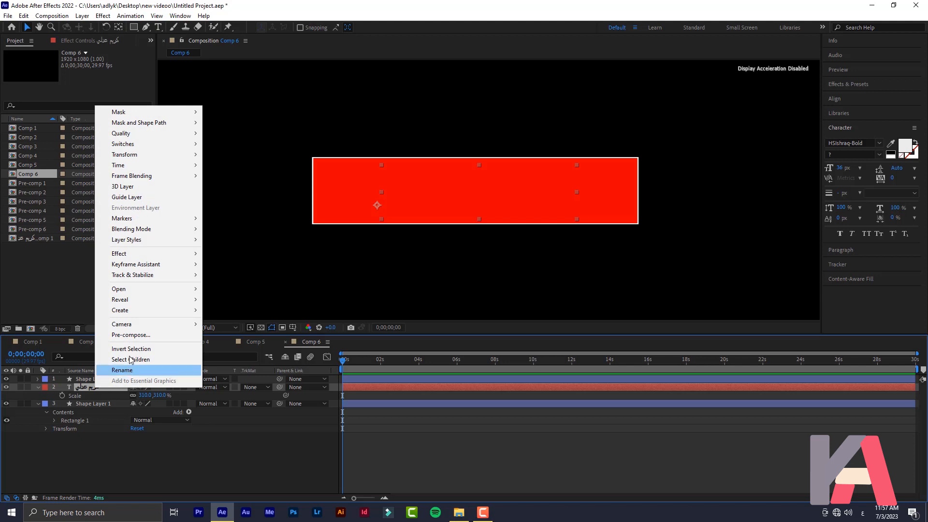
{"action": "left_click", "coordinate": [199, 336]}
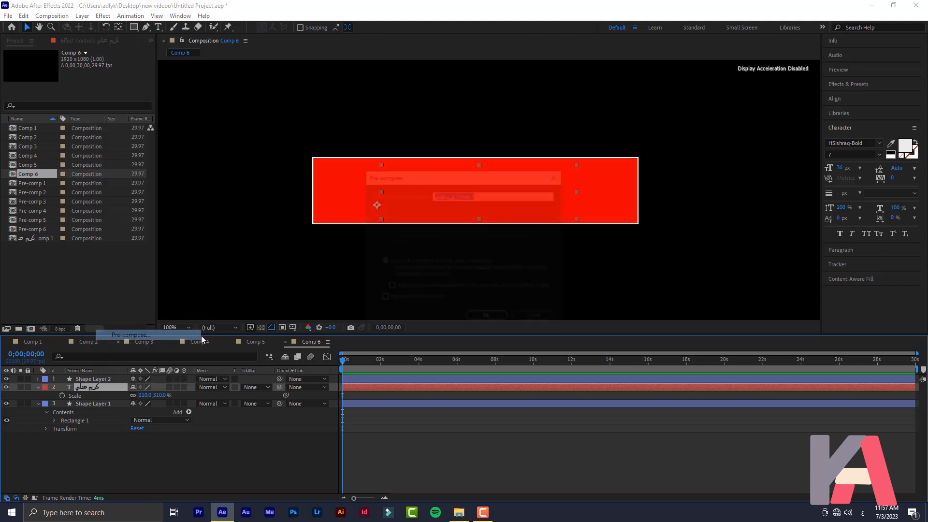
{"action": "left_click", "coordinate": [487, 318]}
{"action": "left_click", "coordinate": [118, 438]}
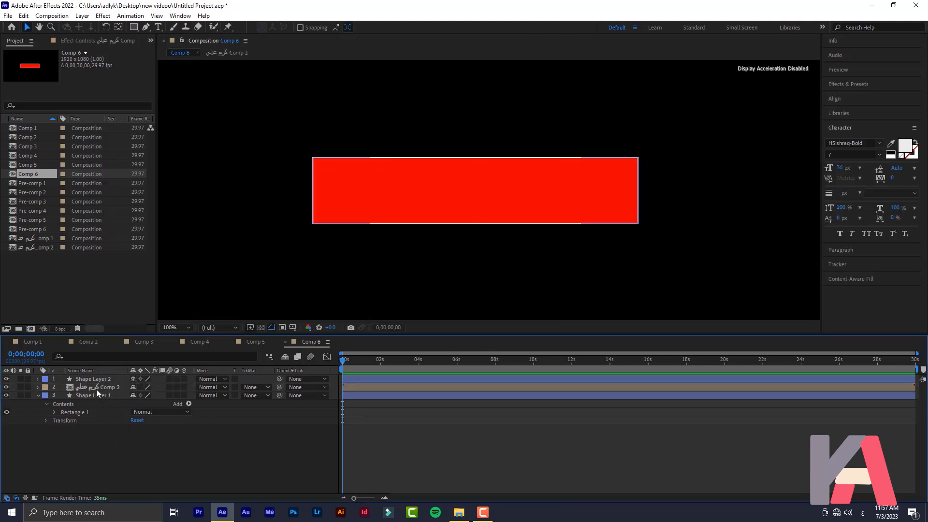
{"action": "left_click", "coordinate": [96, 385]}
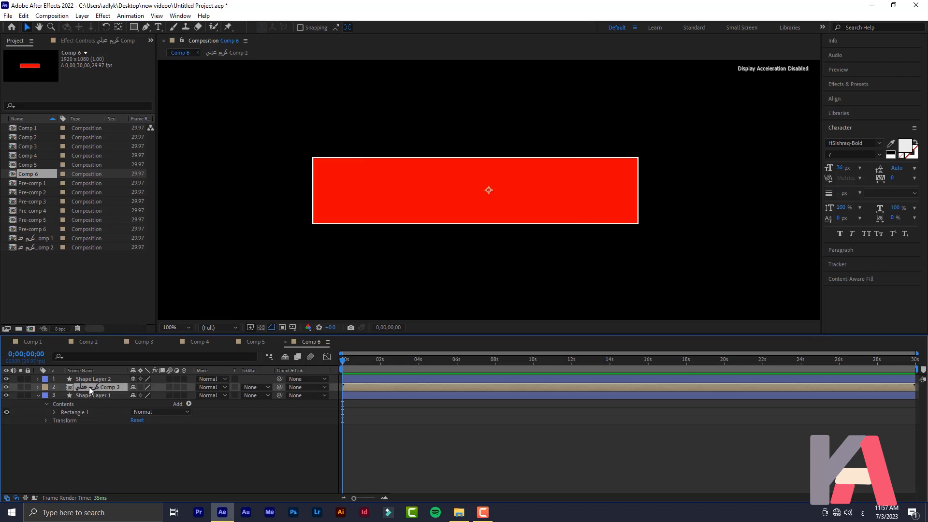
{"action": "left_click", "coordinate": [254, 388]}
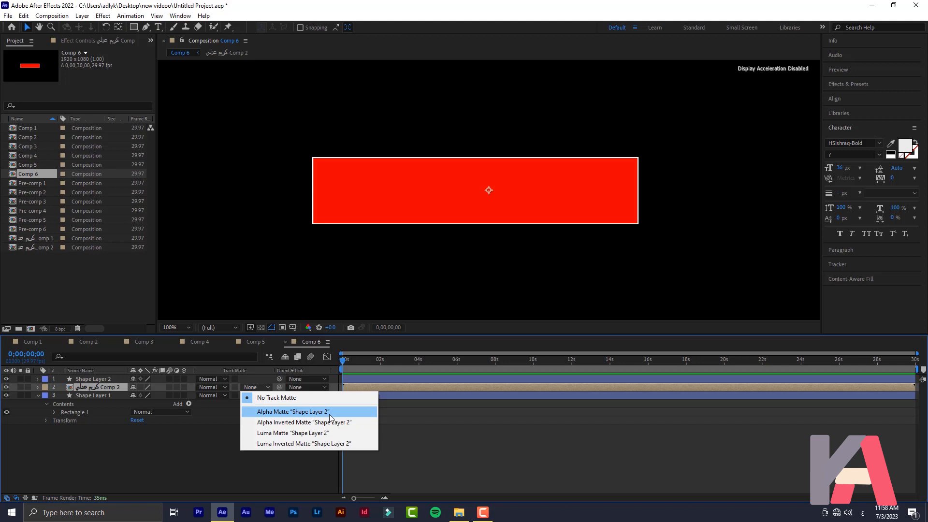
Set the title precomp's TrkMat to Alpha Matte 'Shape Layer 2', checking by toggling Shape Layer 1
{"action": "left_click", "coordinate": [292, 412]}
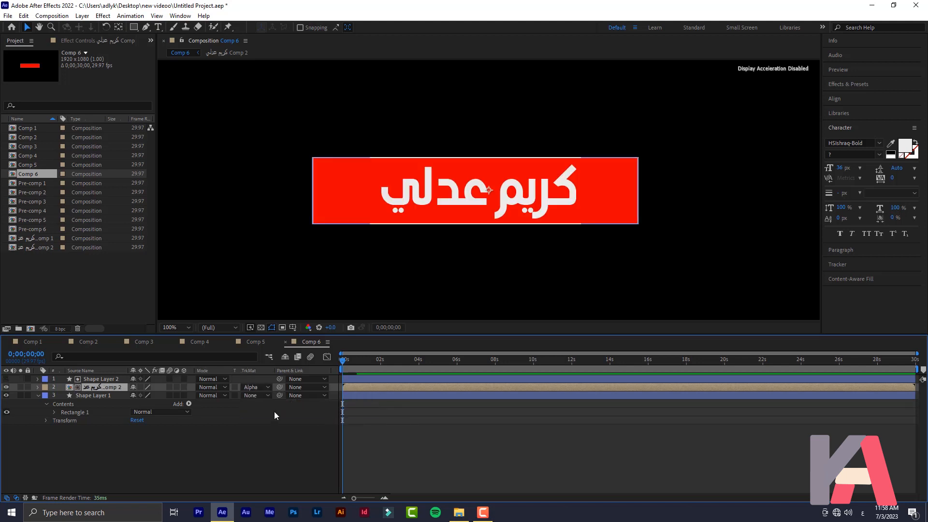
{"action": "left_click", "coordinate": [90, 379]}
{"action": "left_click", "coordinate": [6, 395]}
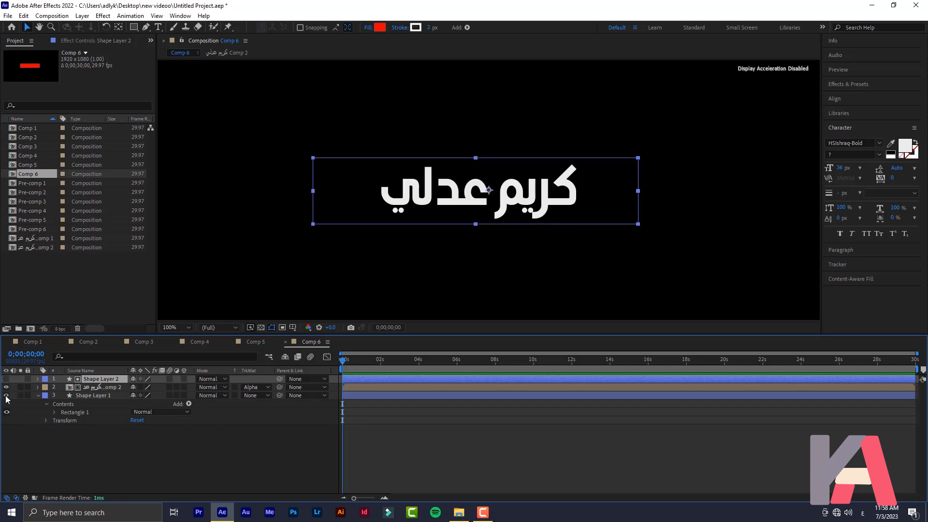
{"action": "left_click", "coordinate": [7, 395]}
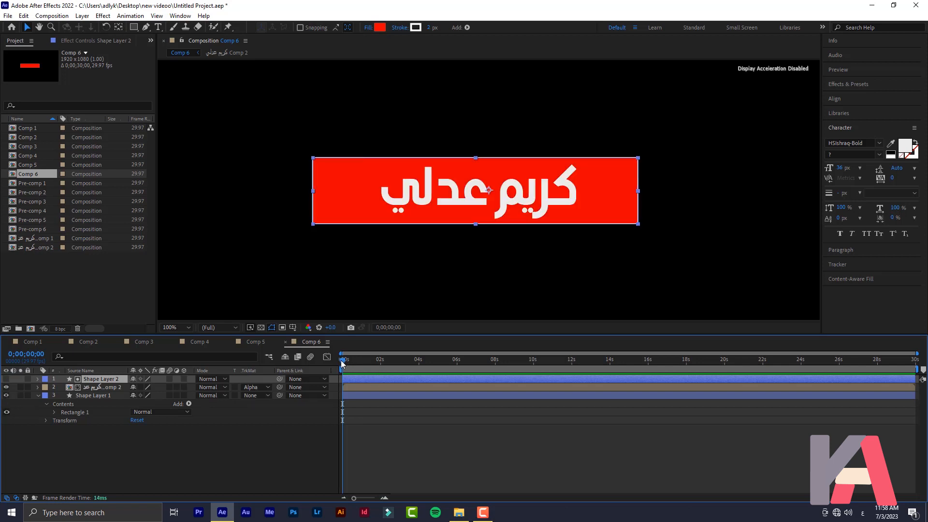
{"action": "left_click", "coordinate": [92, 386]}
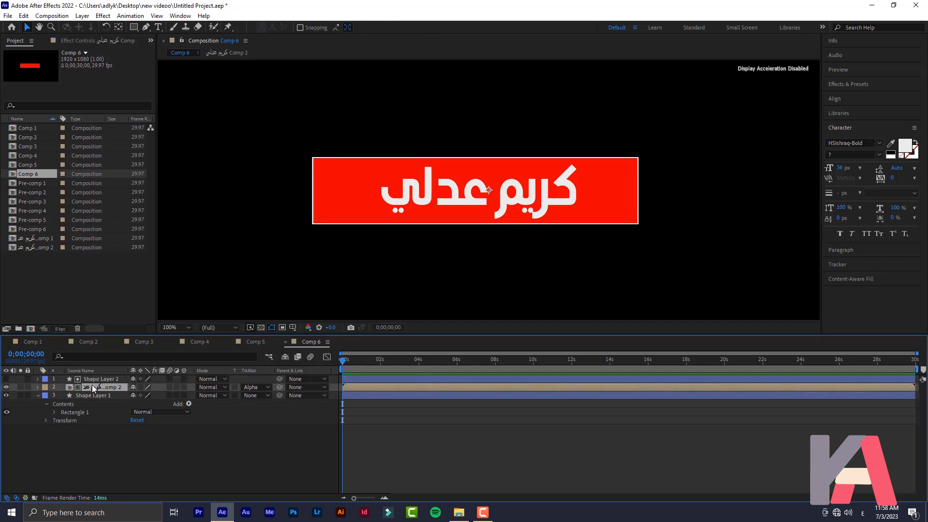
Lower the title precomp's Position below the red bar, briefly turning its matte off and back on
{"action": "key", "text": "p"}
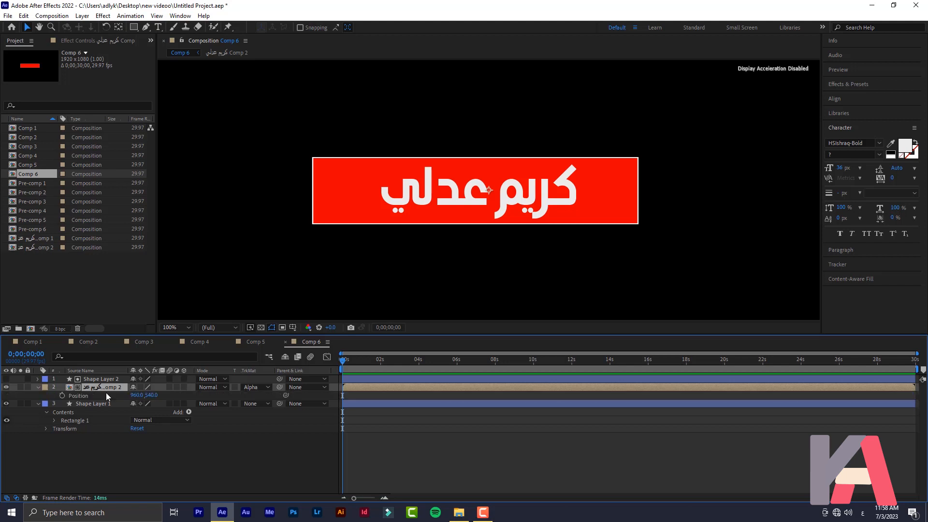
{"action": "left_click_drag", "start_coordinate": [151, 395], "coordinate": [190, 395]}
{"action": "left_click_drag", "start_coordinate": [488, 228], "coordinate": [489, 267]}
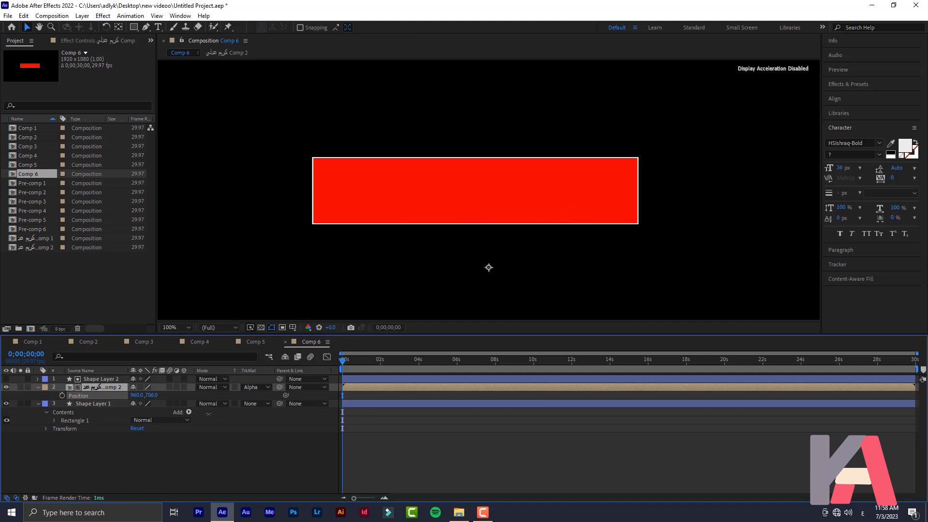
{"action": "left_click_drag", "start_coordinate": [489, 234], "coordinate": [488, 239]}
{"action": "left_click", "coordinate": [257, 387]}
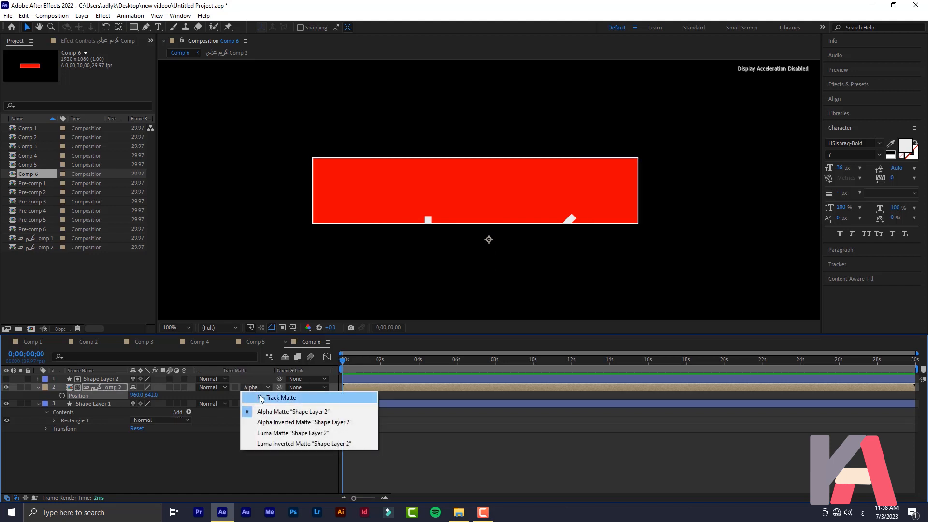
{"action": "left_click", "coordinate": [262, 398]}
{"action": "left_click_drag", "start_coordinate": [150, 394], "coordinate": [128, 402]}
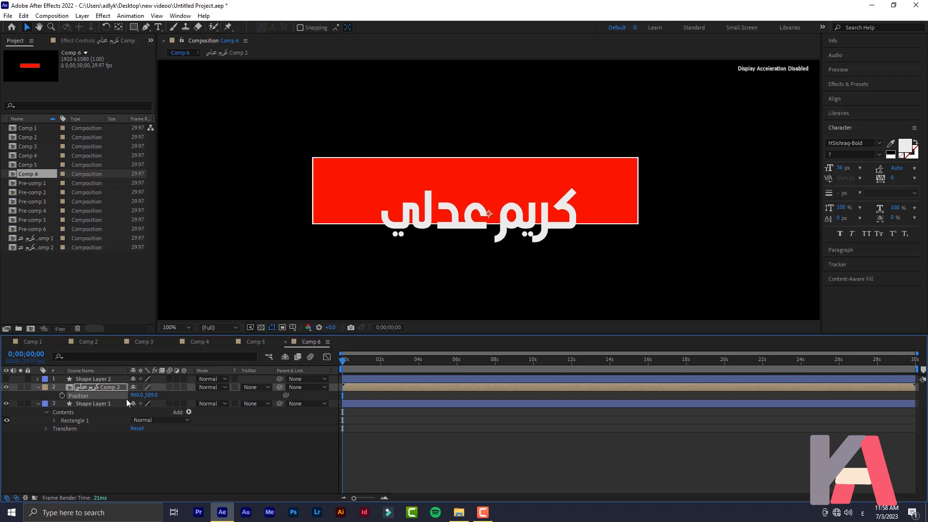
{"action": "left_click", "coordinate": [256, 387]}
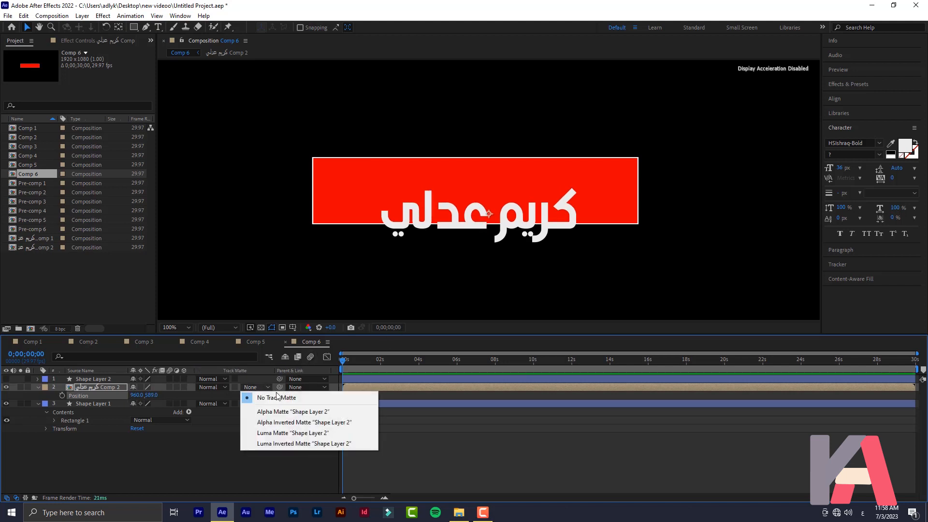
{"action": "left_click", "coordinate": [285, 412]}
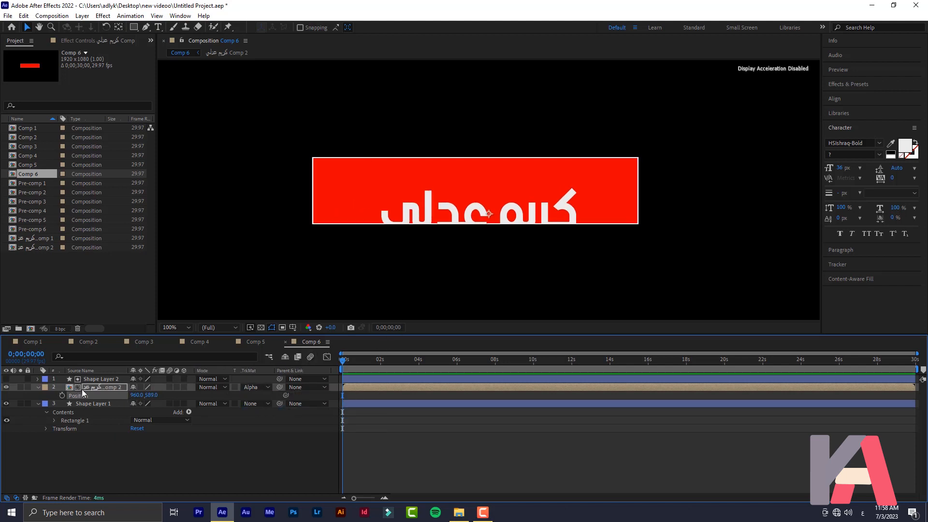
{"action": "left_click_drag", "start_coordinate": [153, 394], "coordinate": [184, 397]}
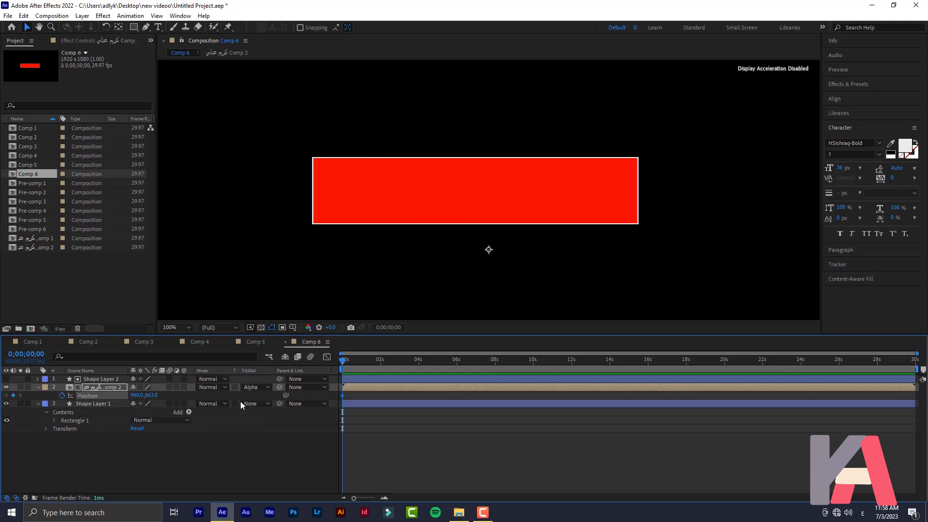
Keyframe Position rising from 960,663 to 960,540 at frame 24 and select both keyframes
{"action": "left_click_drag", "start_coordinate": [345, 362], "coordinate": [358, 372]}
{"action": "left_click_drag", "start_coordinate": [146, 396], "coordinate": [75, 417]}
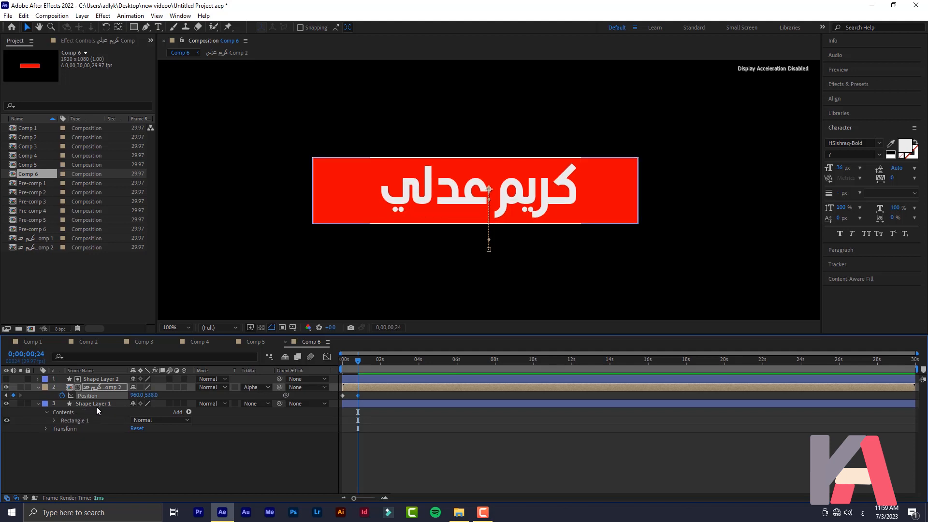
{"action": "left_click_drag", "start_coordinate": [153, 396], "coordinate": [152, 395]}
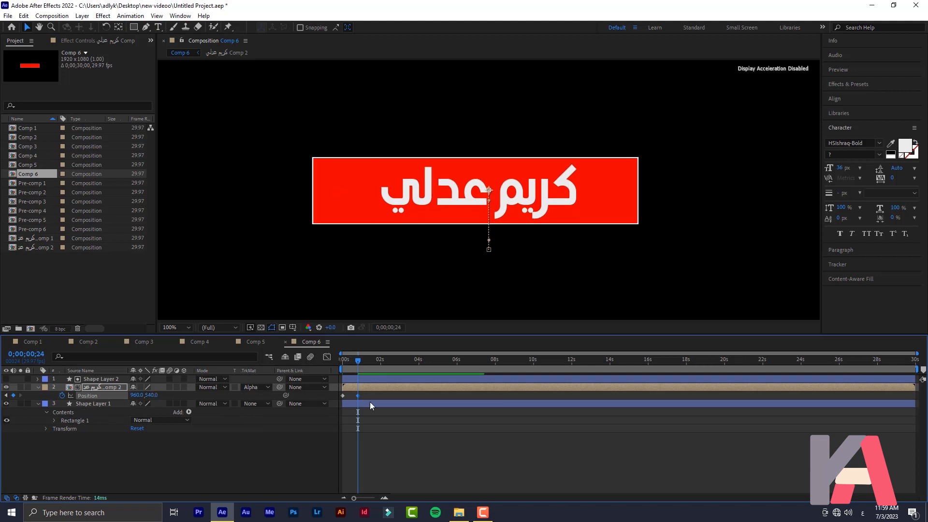
{"action": "left_click_drag", "start_coordinate": [372, 395], "coordinate": [341, 397]}
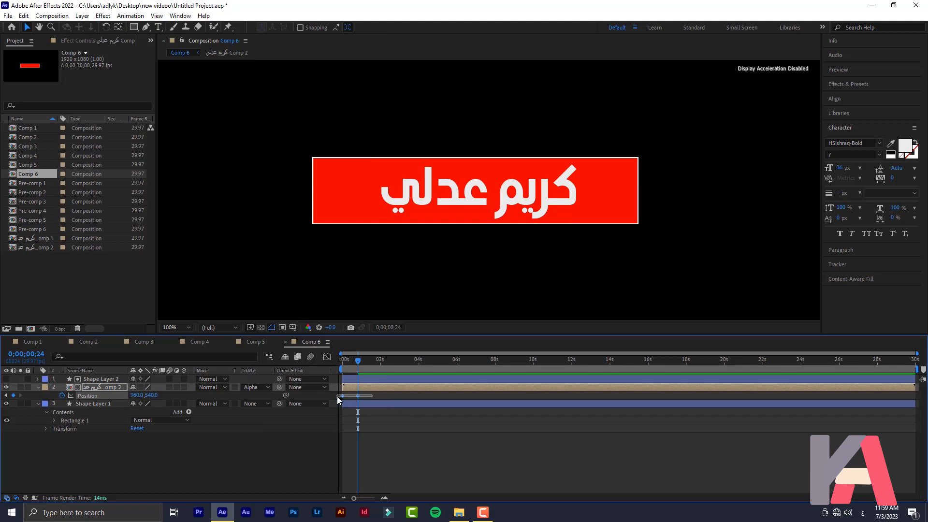
Apply Easy Ease to both of the title's Position keyframes
{"action": "right_click", "coordinate": [358, 396]}
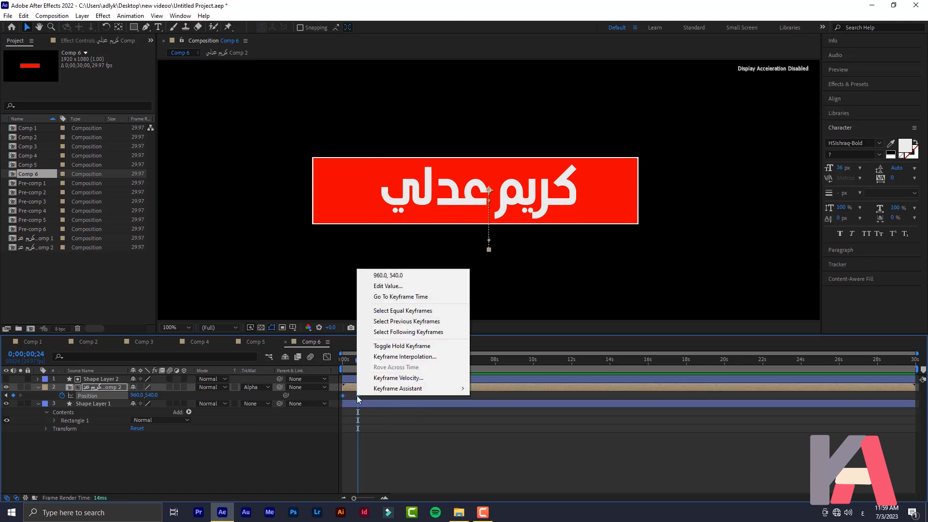
{"action": "mouse_move", "coordinate": [387, 391]}
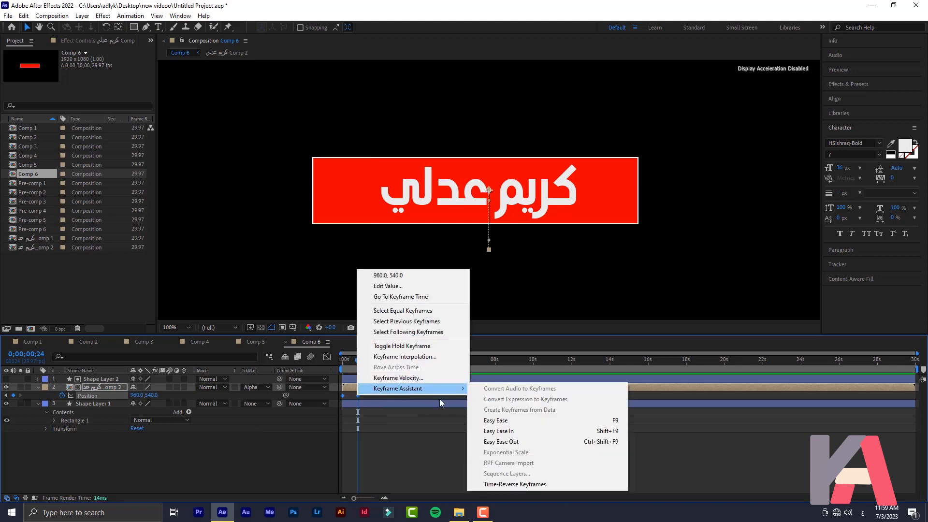
{"action": "left_click", "coordinate": [510, 423]}
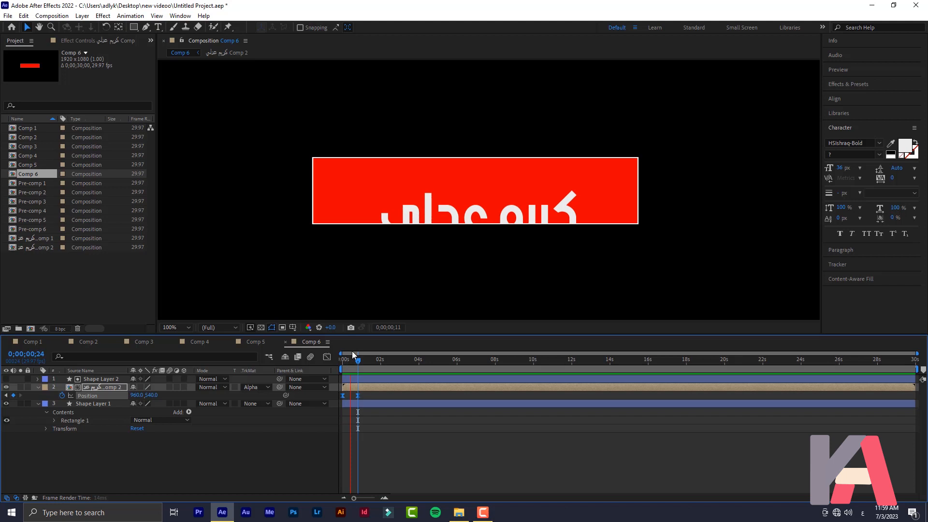
{"action": "key", "text": "space"}
{"action": "left_click", "coordinate": [368, 395]}
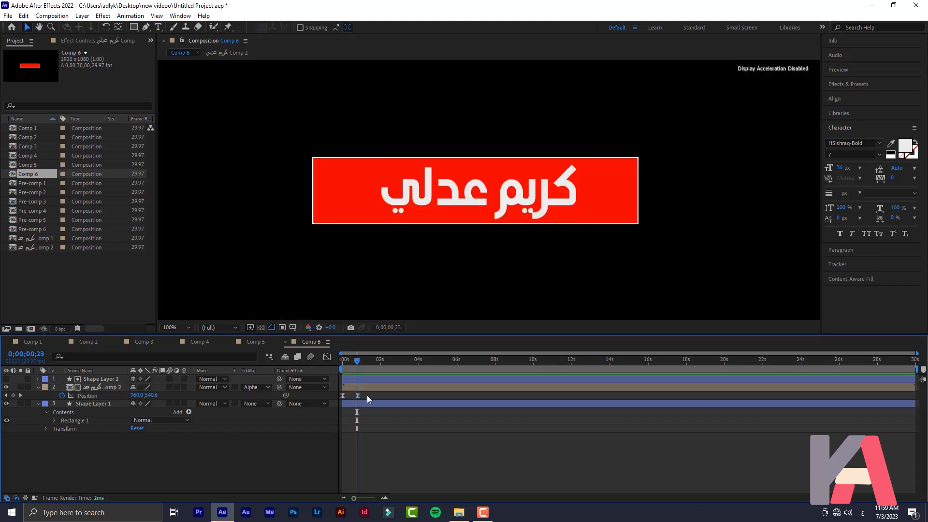
Move the end Position keyframe to frame 9, previewing the rise, then rewind to frame 0
{"action": "left_click_drag", "start_coordinate": [358, 395], "coordinate": [351, 399]}
{"action": "key", "text": "space"}
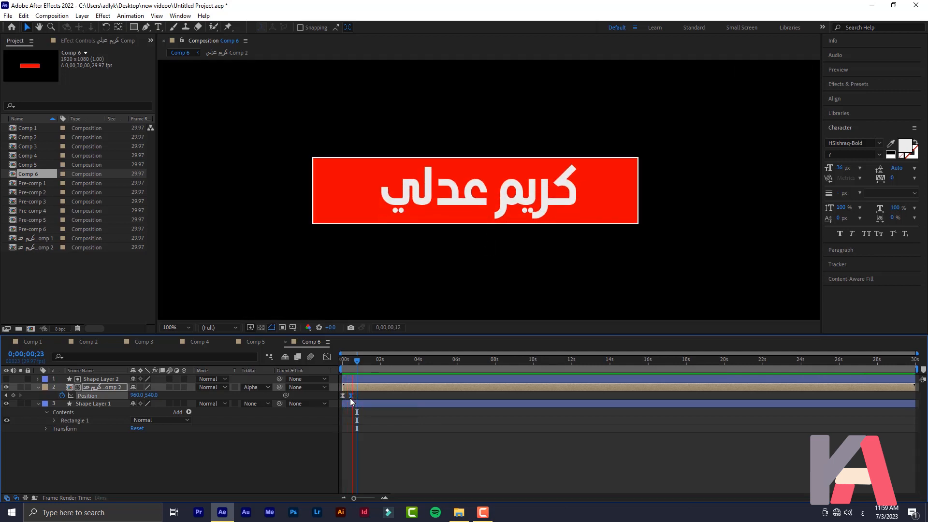
{"action": "key", "text": "space"}
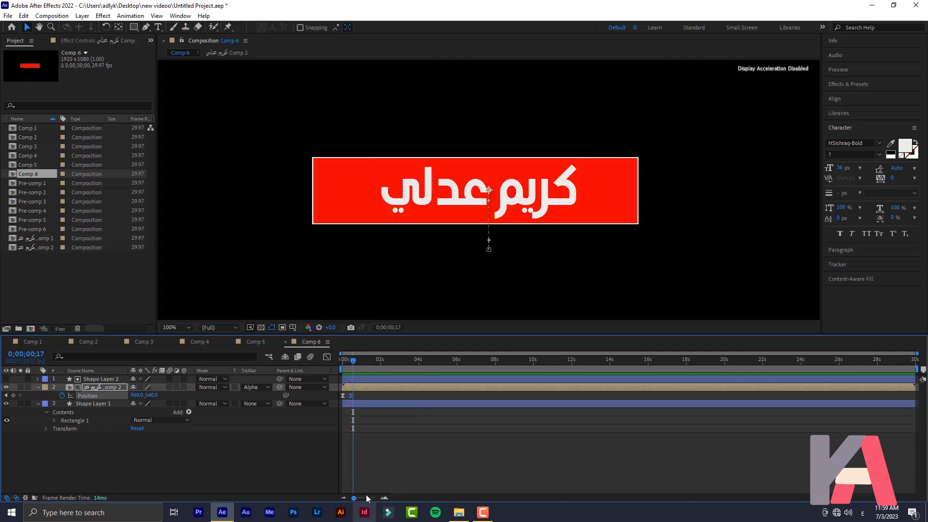
{"action": "left_click_drag", "start_coordinate": [363, 497], "coordinate": [372, 498]}
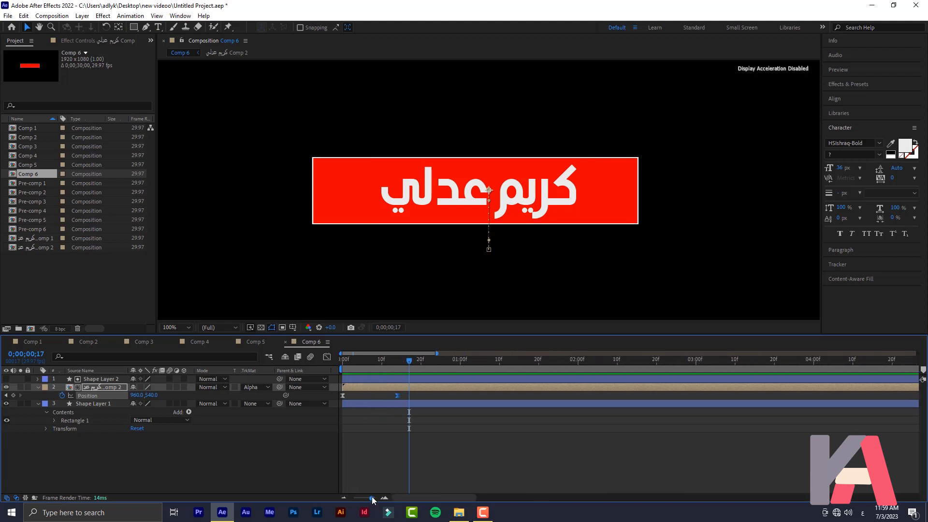
{"action": "left_click_drag", "start_coordinate": [396, 396], "coordinate": [378, 396]}
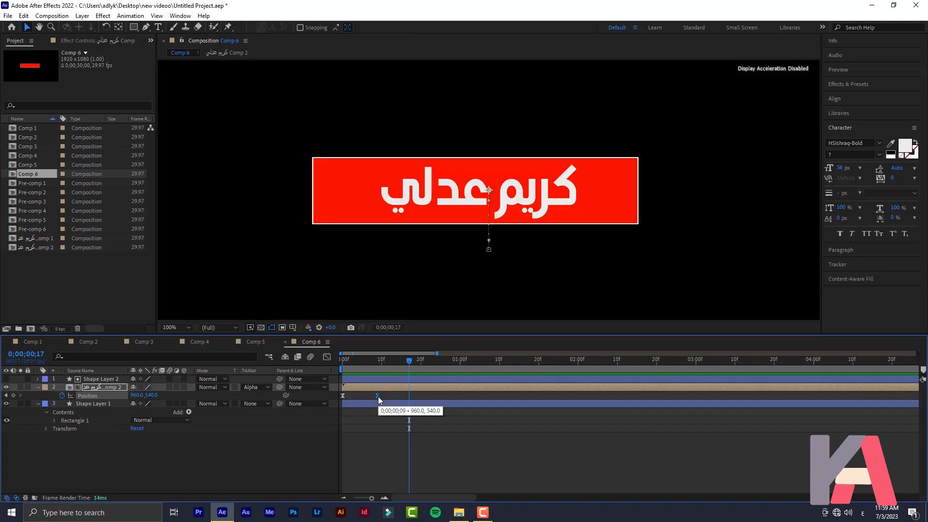
{"action": "left_click_drag", "start_coordinate": [364, 362], "coordinate": [327, 363]}
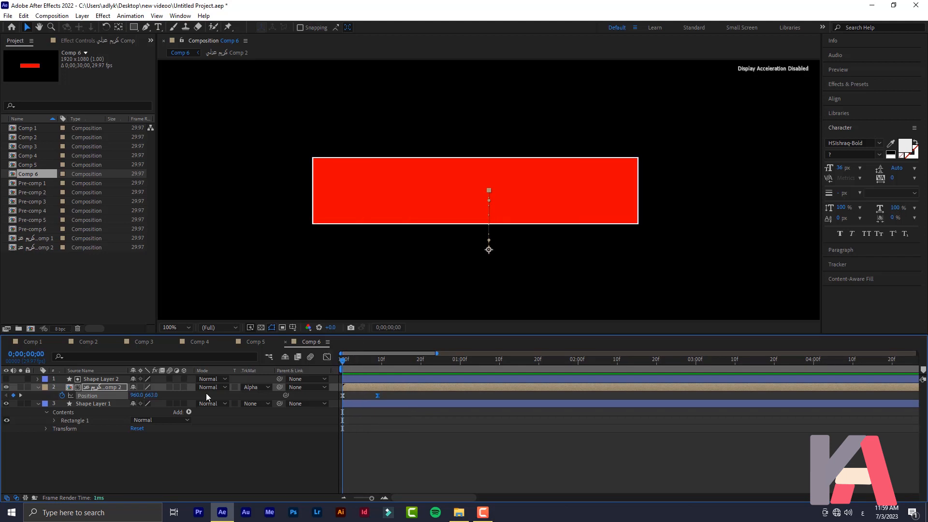
Set Shape Layer 1's rectangle fill to None so only its outline remains
{"action": "left_click", "coordinate": [89, 405]}
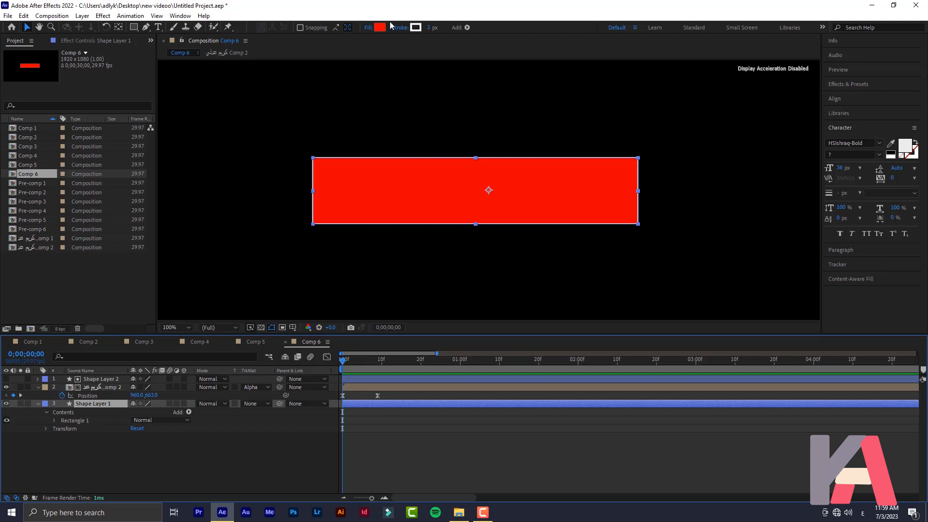
{"action": "left_click", "coordinate": [367, 28]}
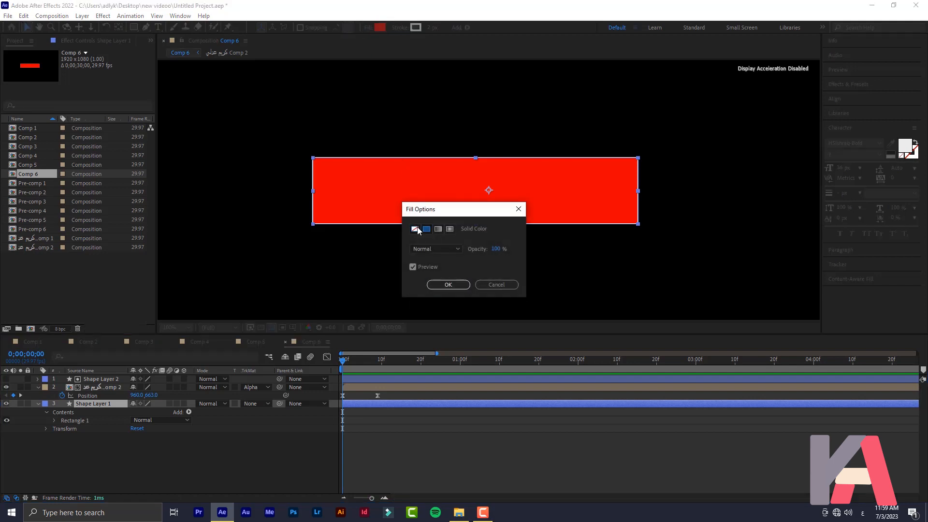
{"action": "left_click", "coordinate": [415, 228]}
{"action": "left_click", "coordinate": [456, 287]}
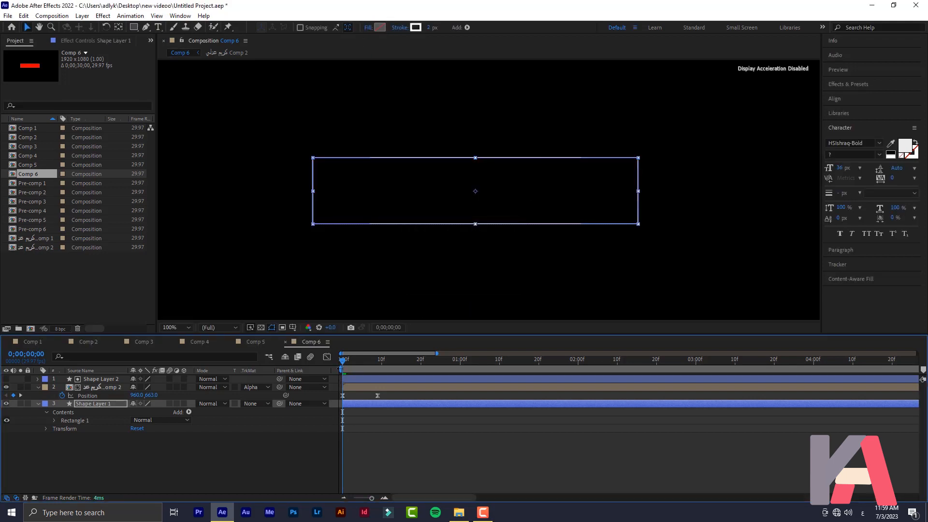
Check the text's position at frame 8, then add Trim Paths to the rectangle
{"action": "left_click", "coordinate": [310, 257]}
{"action": "mouse_move", "coordinate": [353, 364]}
{"action": "left_mouse_down"}
{"action": "mouse_move", "coordinate": [373, 368]}
{"action": "mouse_move", "coordinate": [338, 370]}
{"action": "left_mouse_up"}
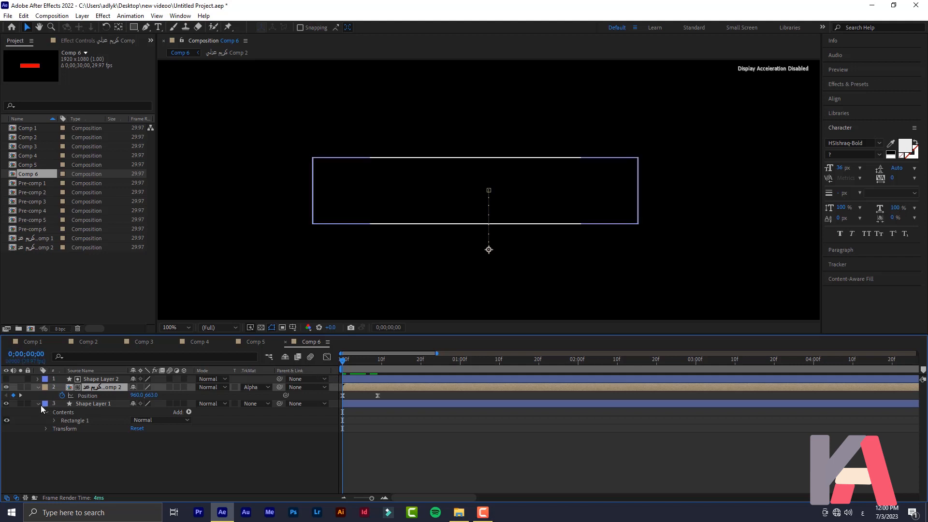
{"action": "left_click", "coordinate": [91, 405]}
{"action": "left_click", "coordinate": [188, 412]}
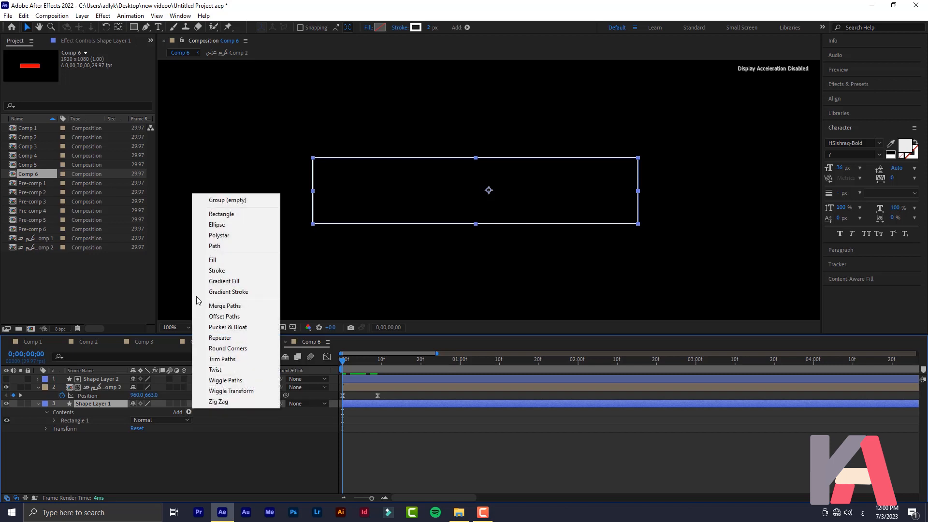
{"action": "left_click", "coordinate": [238, 363]}
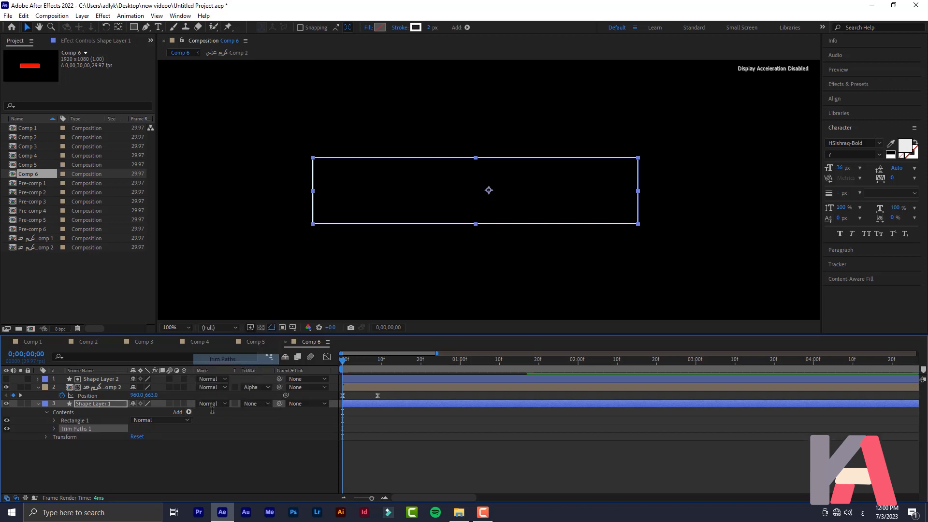
Keyframe Trim Paths End at 100% on frame 8 and 0% on frame 0
{"action": "left_click", "coordinate": [54, 428]}
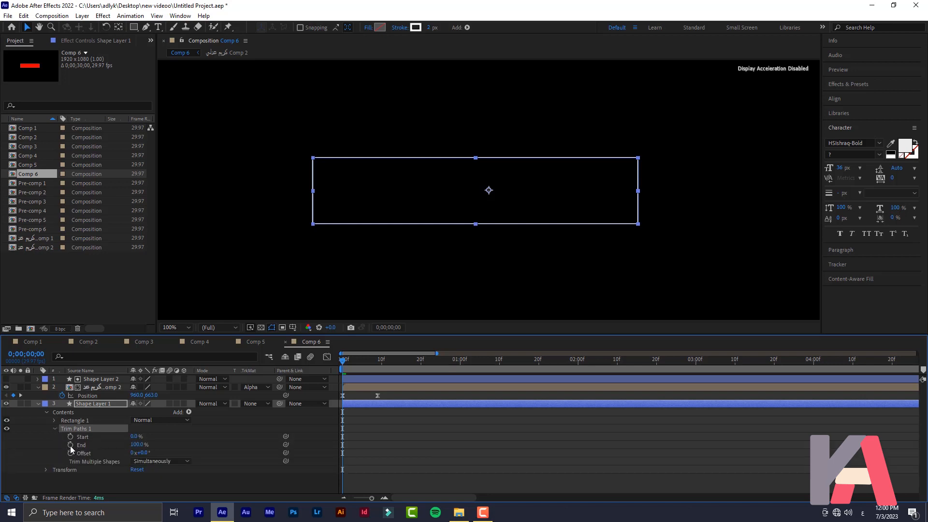
{"action": "left_click_drag", "start_coordinate": [358, 360], "coordinate": [372, 370]}
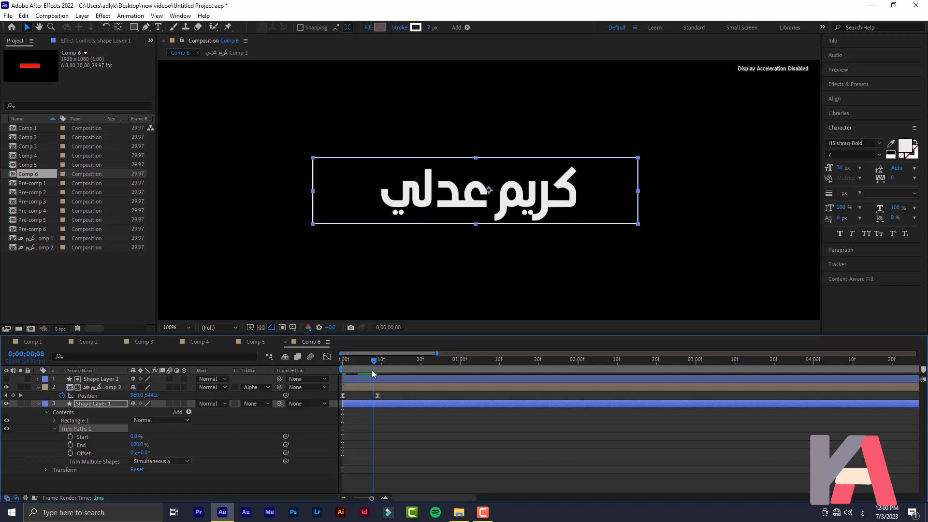
{"action": "left_click", "coordinate": [70, 446]}
{"action": "left_click", "coordinate": [339, 369]}
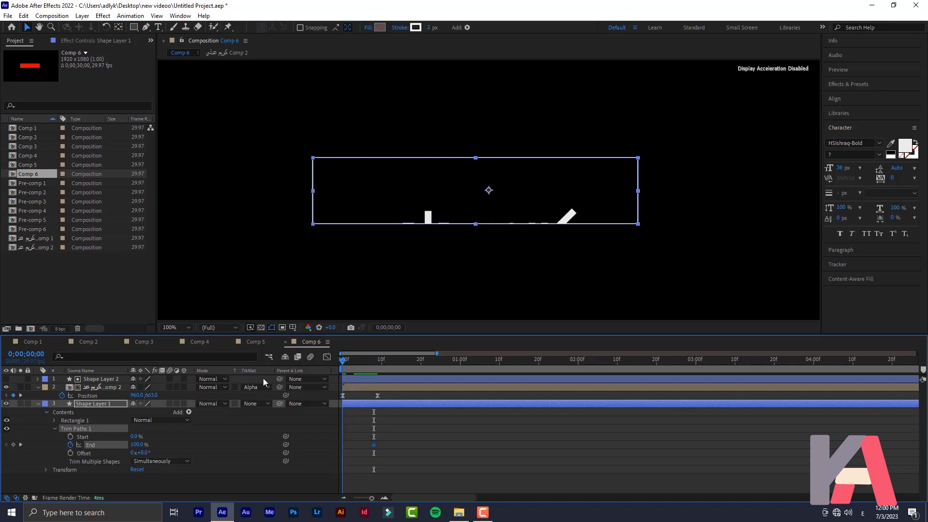
{"action": "left_click_drag", "start_coordinate": [137, 444], "coordinate": [89, 445]}
Apply Easy Ease In to both End keyframes and preview the outline drawing on
{"action": "left_click_drag", "start_coordinate": [402, 428], "coordinate": [354, 443]}
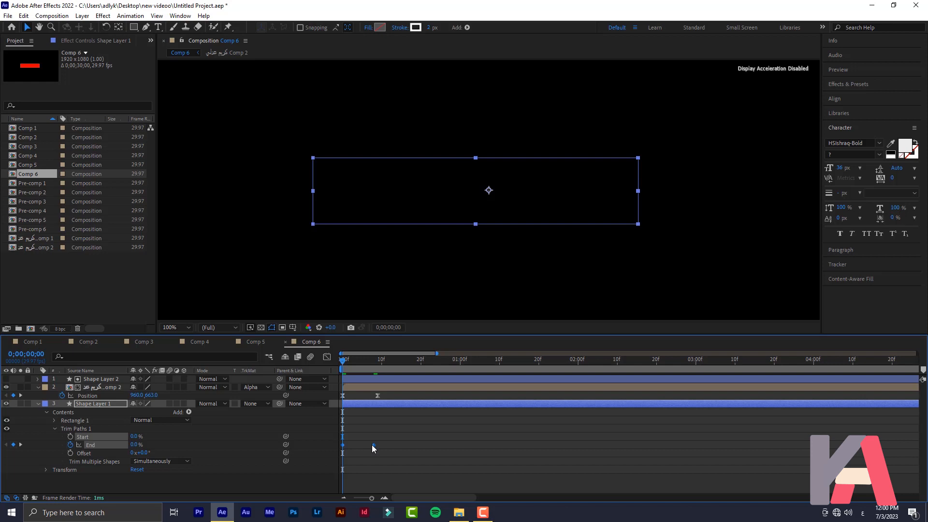
{"action": "right_click", "coordinate": [373, 448]}
{"action": "mouse_move", "coordinate": [403, 437]}
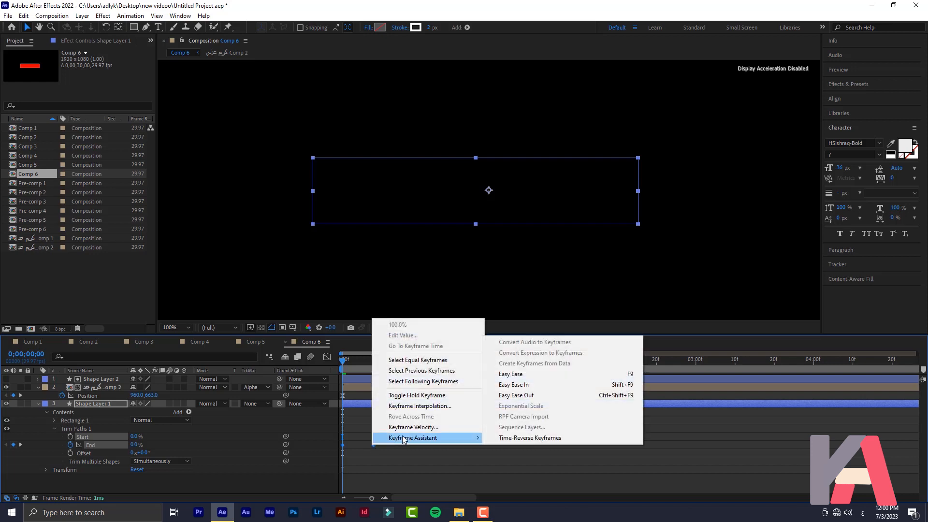
{"action": "left_click", "coordinate": [526, 387]}
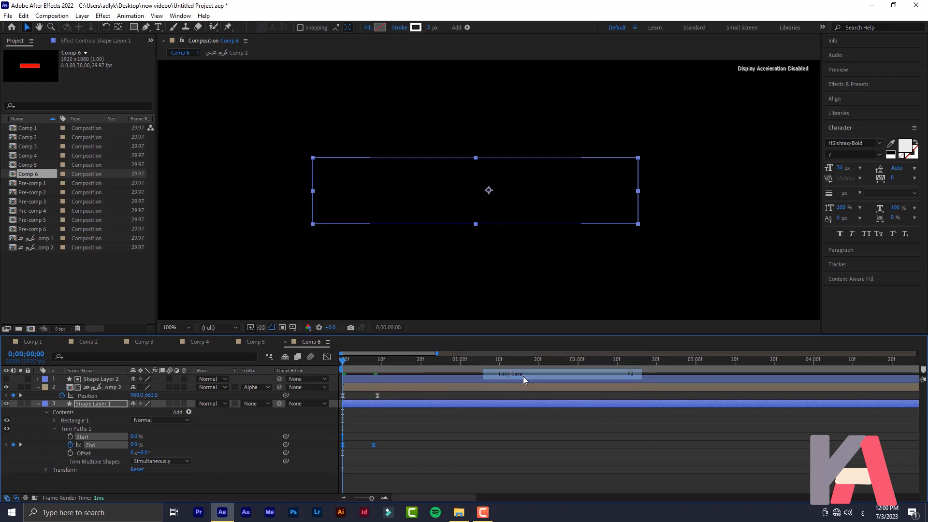
{"action": "left_click", "coordinate": [430, 440]}
{"action": "key", "text": "space"}
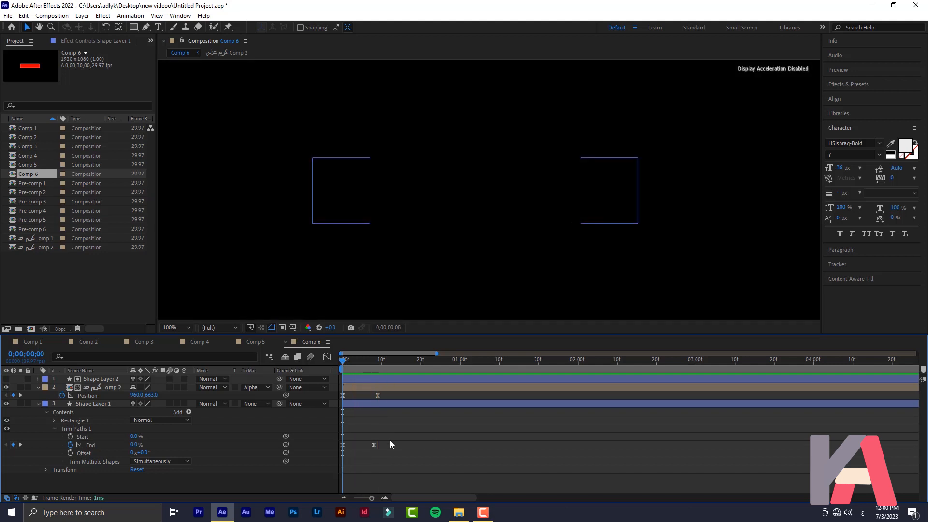
Move the Trim End and text Position keyframes to frame 13, previewing the timing
{"action": "left_click_drag", "start_coordinate": [375, 445], "coordinate": [395, 444]}
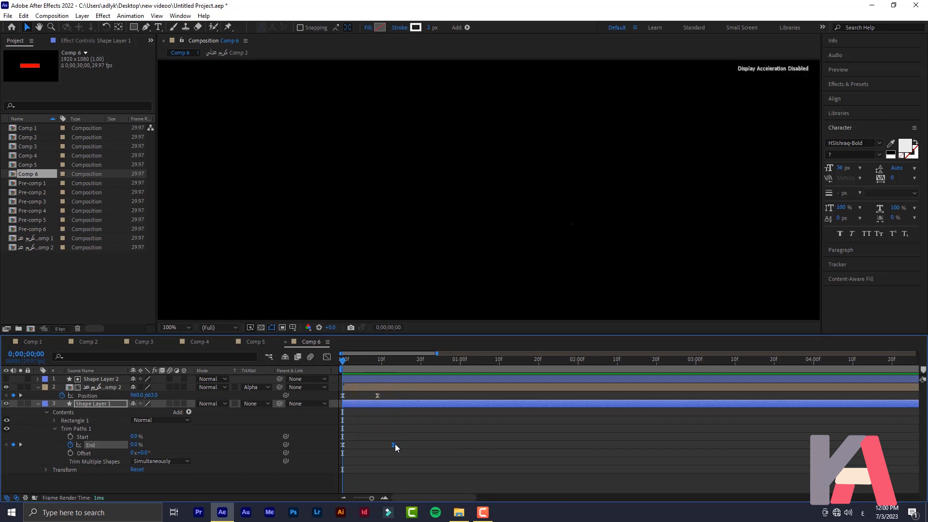
{"action": "key", "text": "space"}
{"action": "left_click_drag", "start_coordinate": [378, 395], "coordinate": [394, 396]}
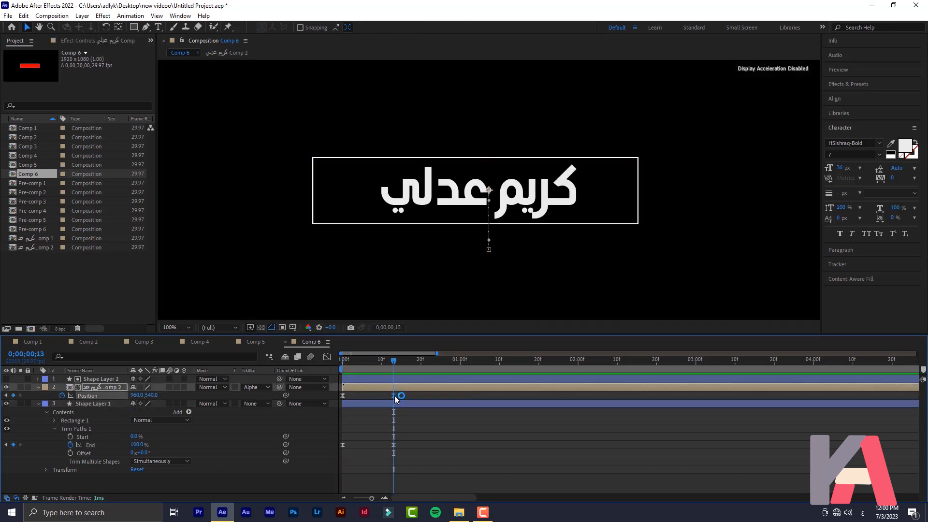
{"action": "key", "text": "space"}
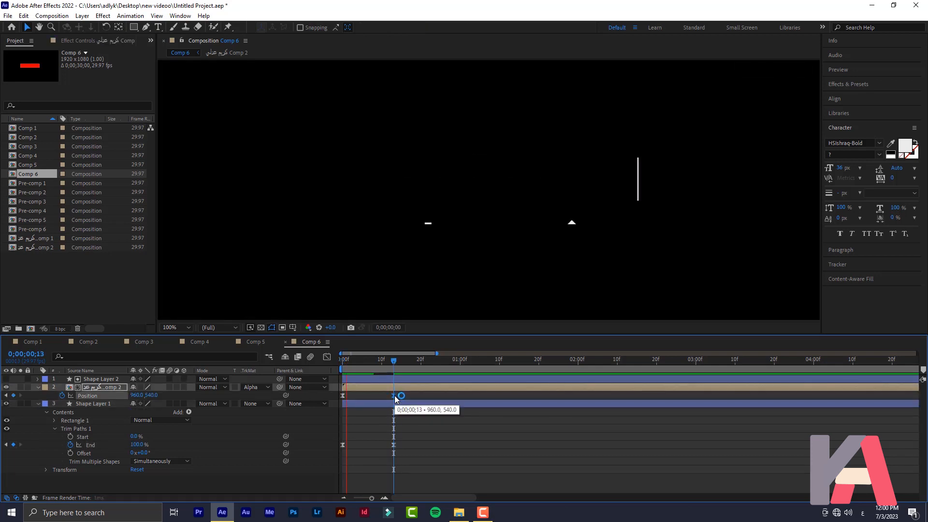
{"action": "key", "text": "space"}
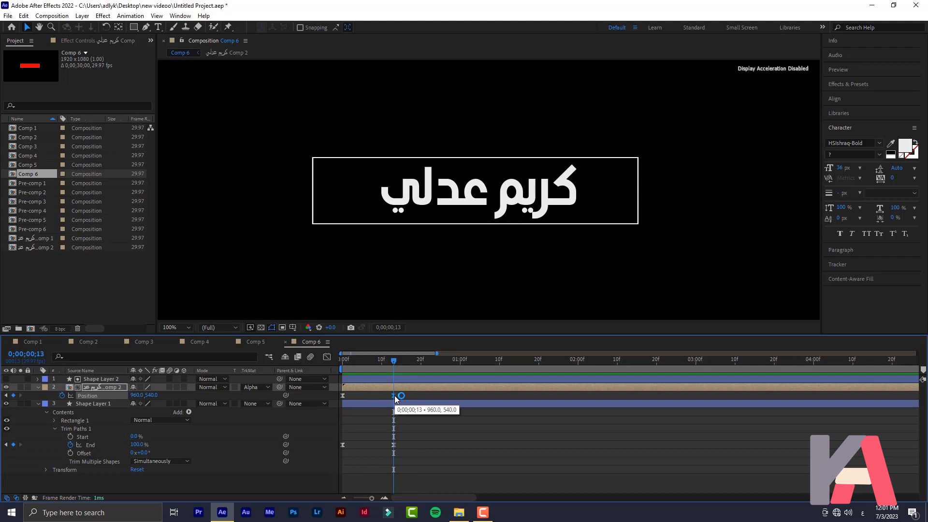
{"action": "key", "text": "space"}
{"action": "key", "text": "space"}
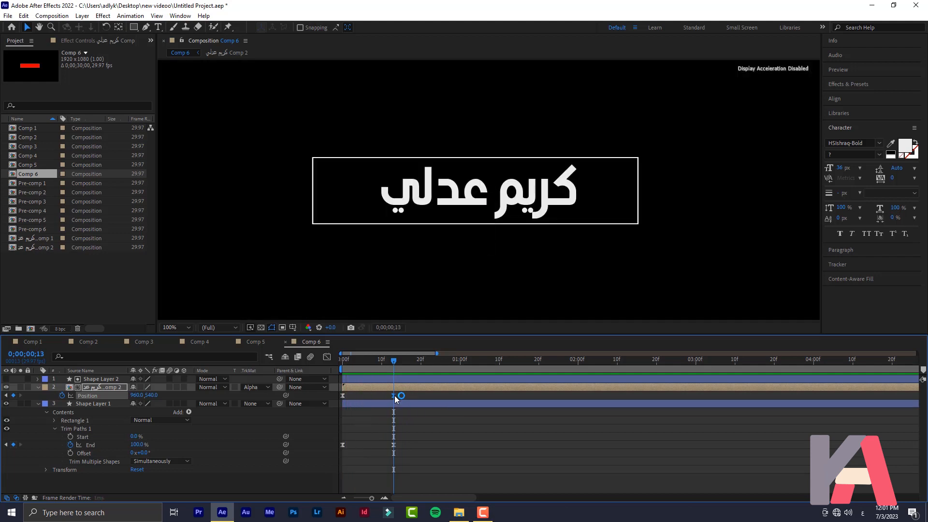
{"action": "key", "text": "space"}
{"action": "key", "text": "space"}
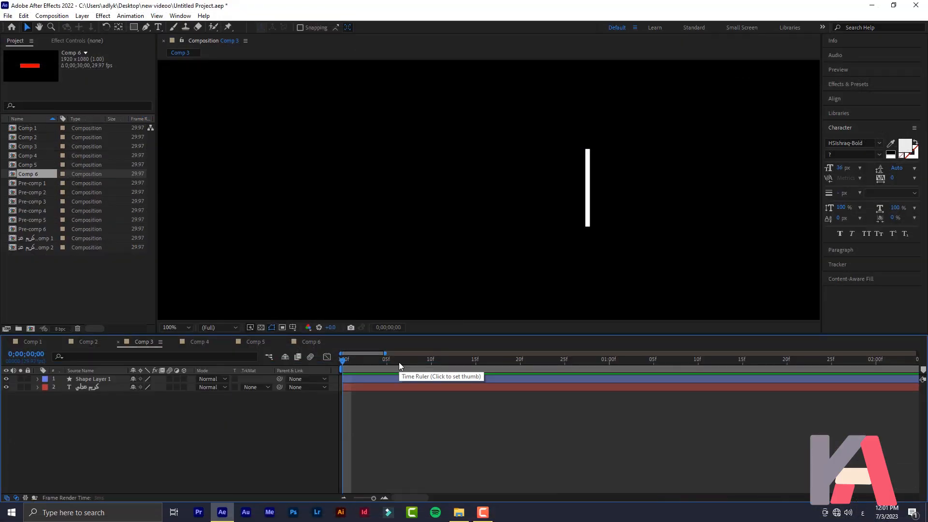
Play the Comp 3 preview of the title reveal with the white bar
{"action": "key", "text": "space"}
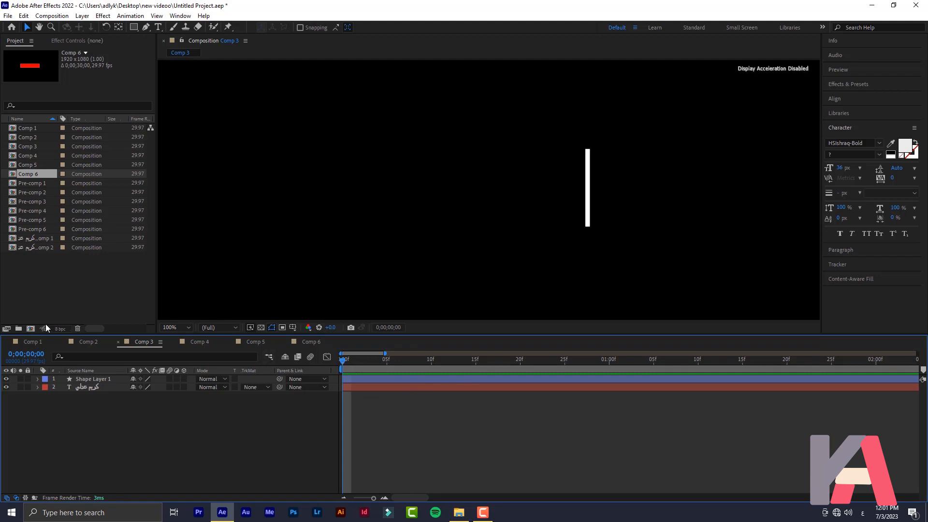
{"action": "left_click", "coordinate": [31, 328]}
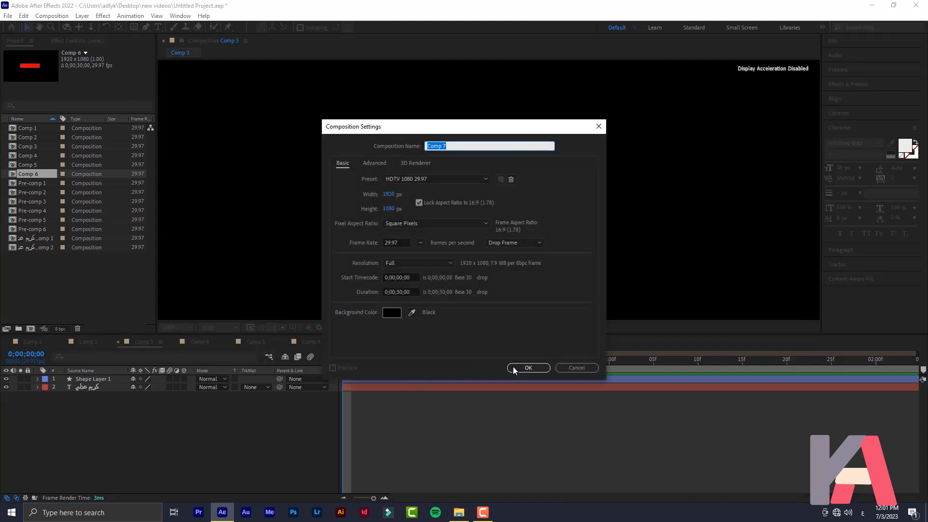
{"action": "left_click", "coordinate": [528, 368]}
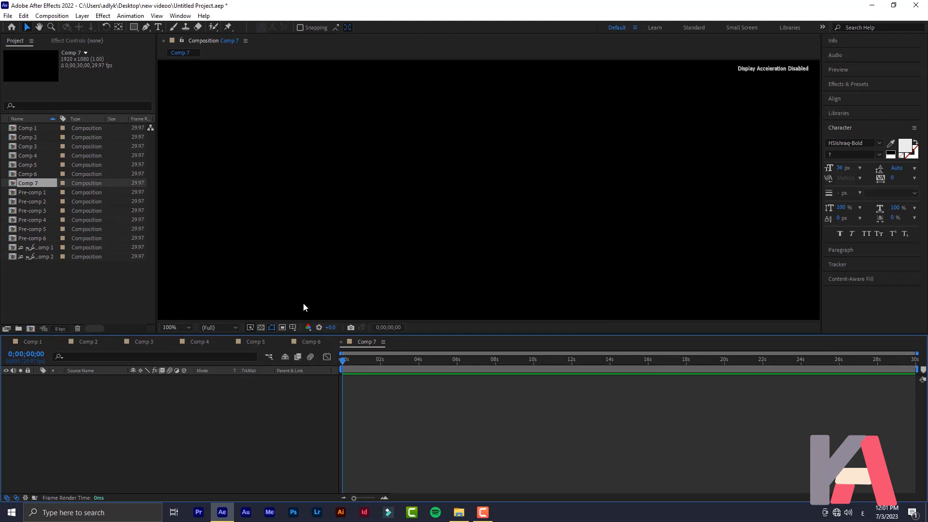
{"action": "left_click", "coordinate": [158, 27]}
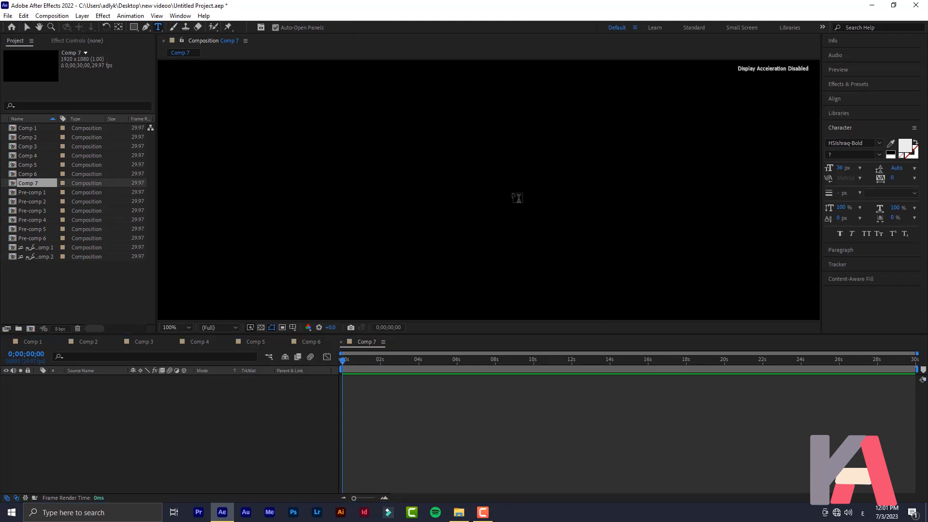
{"action": "left_click", "coordinate": [515, 197]}
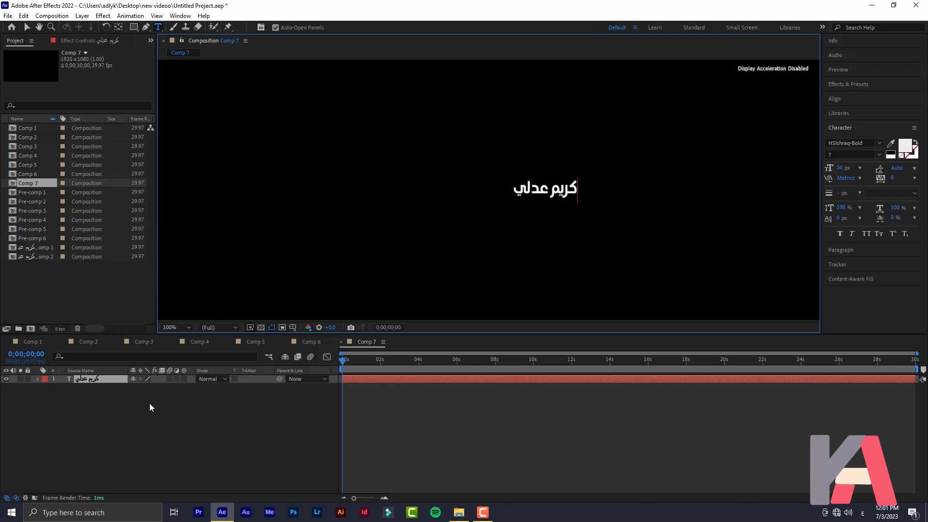
{"action": "left_click", "coordinate": [80, 377]}
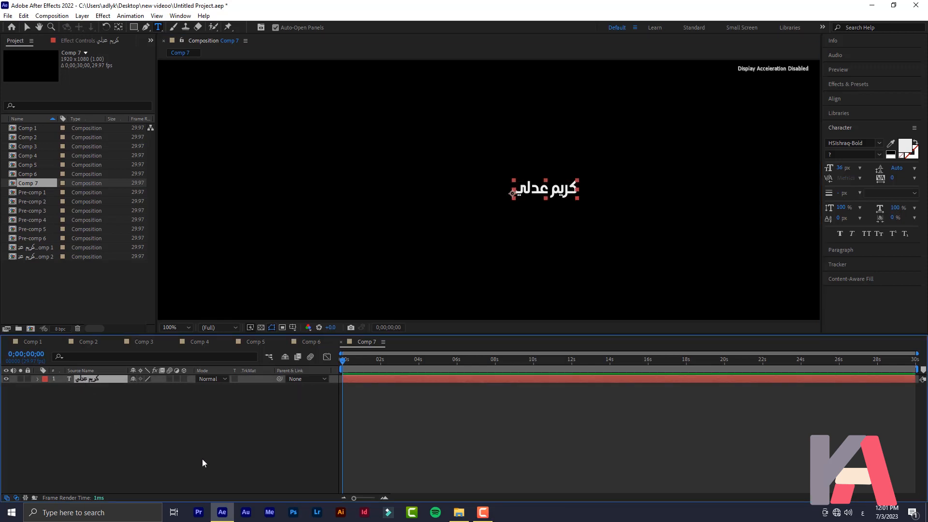
Scale the title to 413% and move it near the frame centre
{"action": "key", "text": "s"}
{"action": "left_click_drag", "start_coordinate": [159, 390], "coordinate": [332, 389]}
{"action": "left_click", "coordinate": [27, 27]}
{"action": "left_click_drag", "start_coordinate": [579, 185], "coordinate": [426, 198]}
{"action": "left_click", "coordinate": [94, 414]}
{"action": "left_click", "coordinate": [92, 379]}
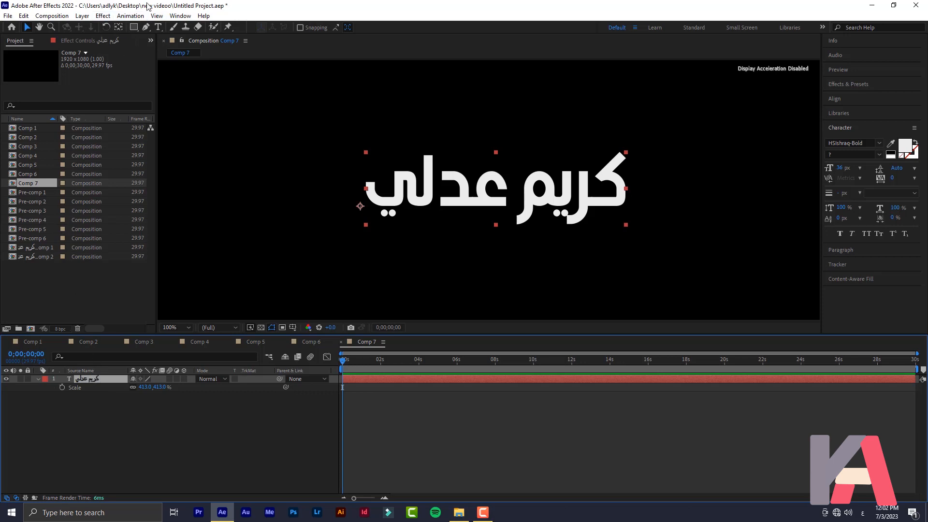
{"action": "left_click", "coordinate": [98, 425]}
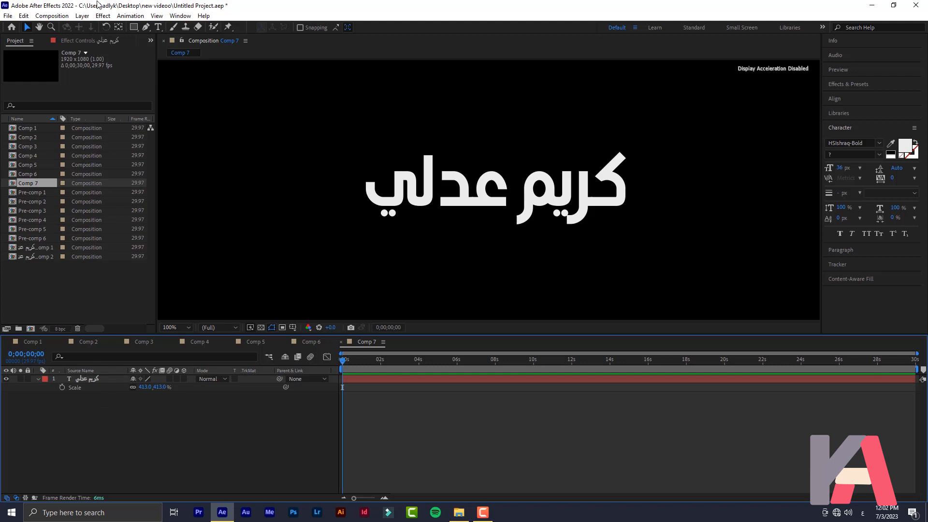
{"action": "left_click", "coordinate": [89, 381]}
{"action": "left_click", "coordinate": [133, 27]}
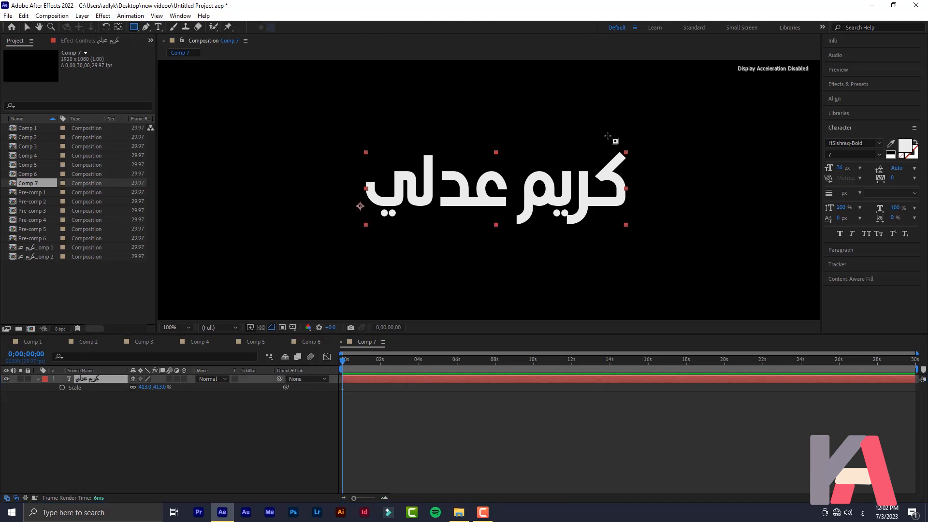
Draw a rectangular mask around the title and keyframe its Mask Path near 1 second
{"action": "left_click_drag", "start_coordinate": [650, 140], "coordinate": [341, 238]}
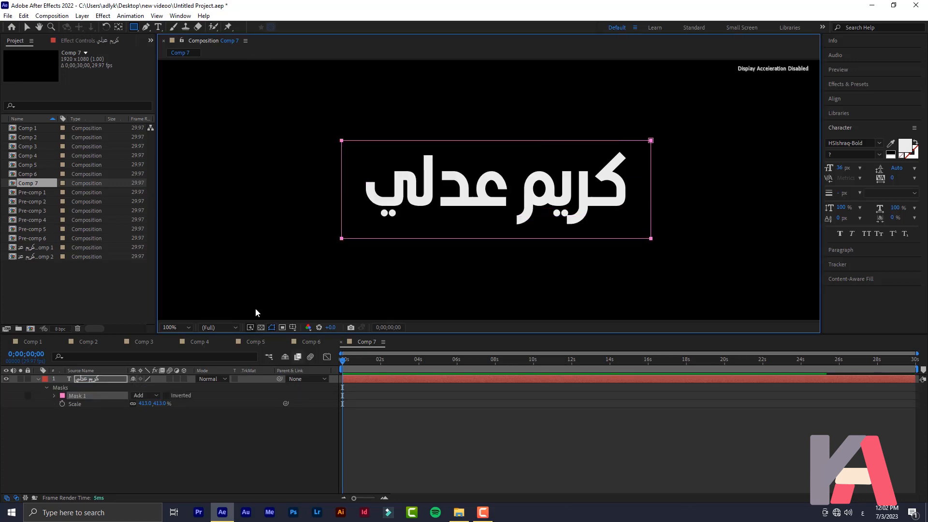
{"action": "left_click", "coordinate": [105, 448]}
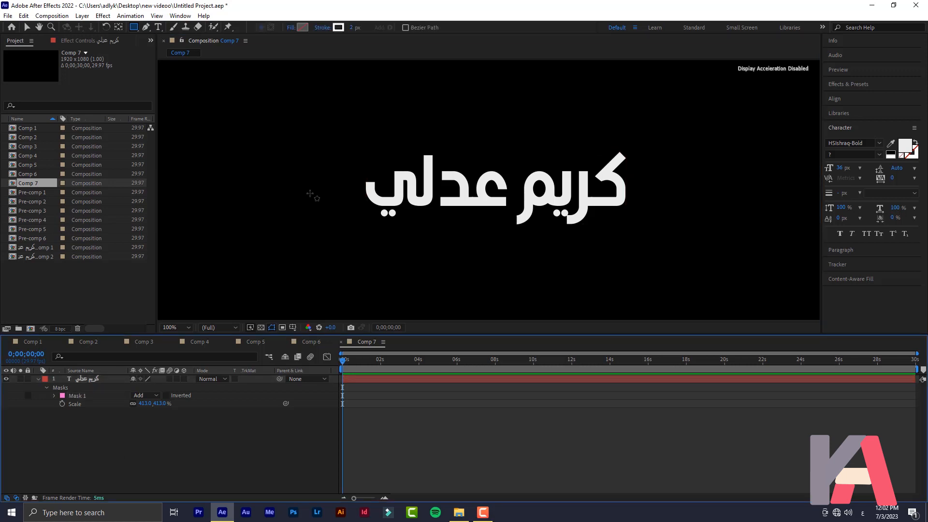
{"action": "left_click", "coordinate": [71, 395]}
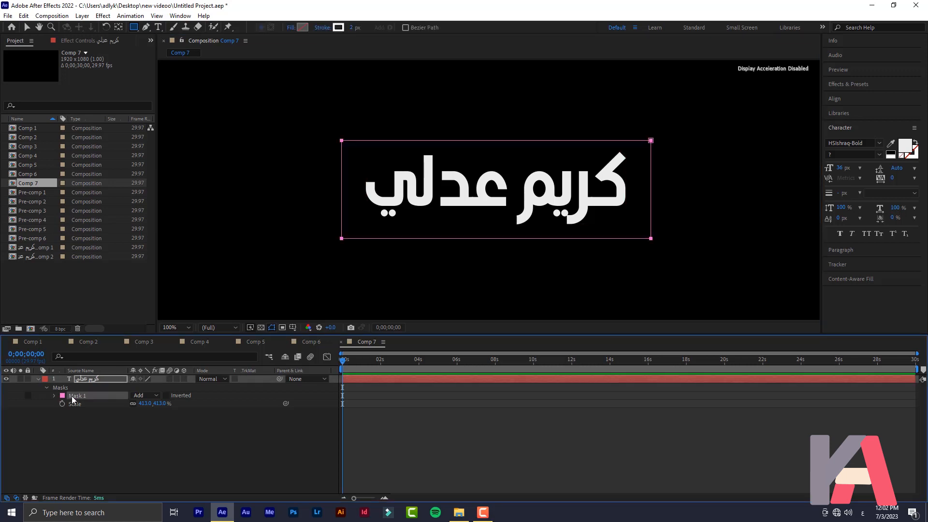
{"action": "left_click", "coordinate": [54, 396]}
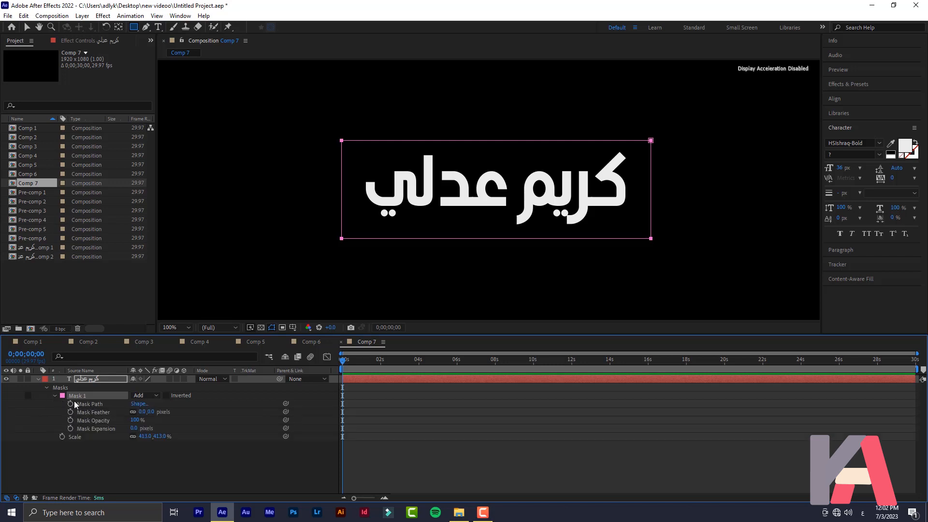
{"action": "left_click_drag", "start_coordinate": [354, 498], "coordinate": [366, 500]}
{"action": "left_click", "coordinate": [363, 362]}
{"action": "left_click_drag", "start_coordinate": [367, 363], "coordinate": [382, 366]}
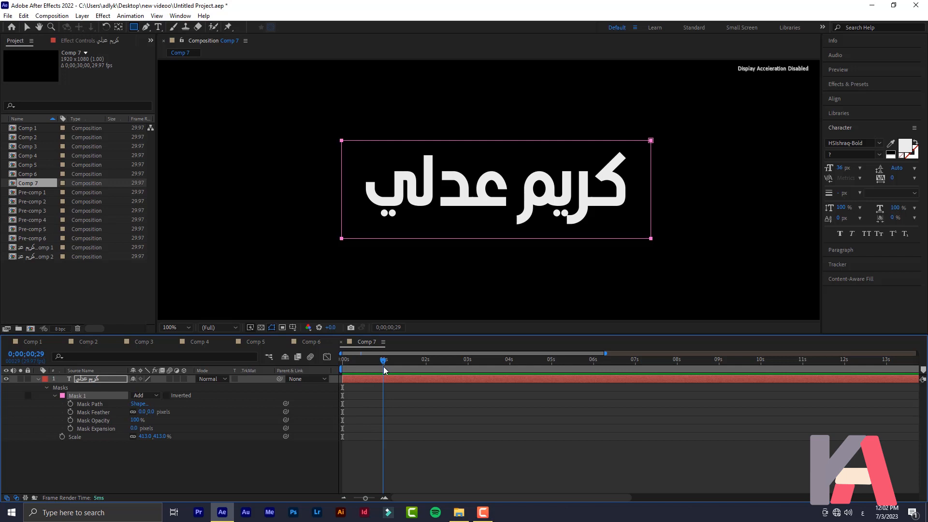
{"action": "left_click", "coordinate": [71, 404]}
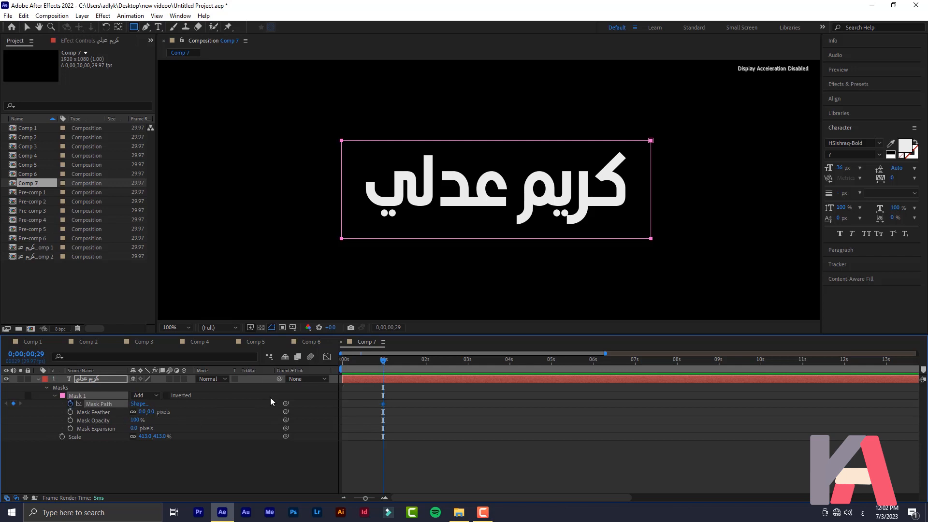
At 0s slide the mask right off the text, then pull the end keyframe earlier for a faster wipe
{"action": "left_click_drag", "start_coordinate": [369, 358], "coordinate": [301, 371]}
{"action": "left_click", "coordinate": [28, 28]}
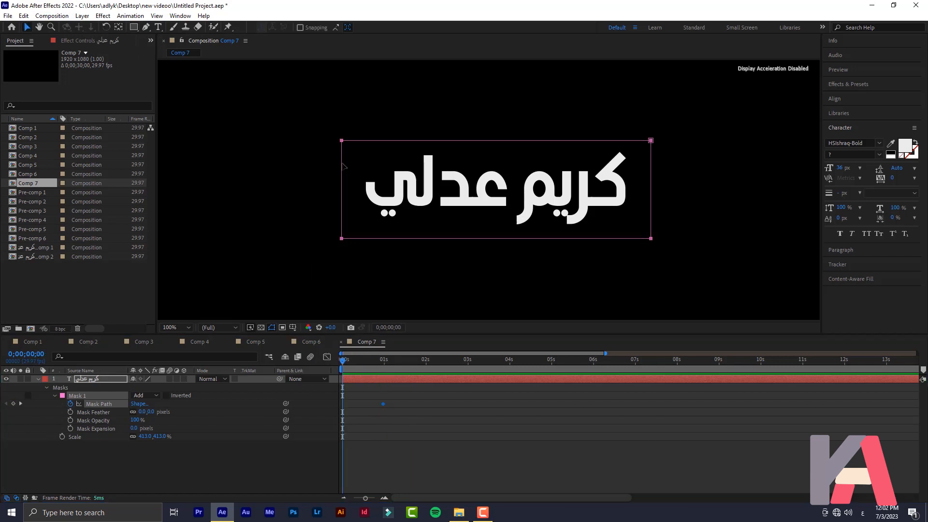
{"action": "left_click_drag", "start_coordinate": [343, 167], "coordinate": [626, 164]}
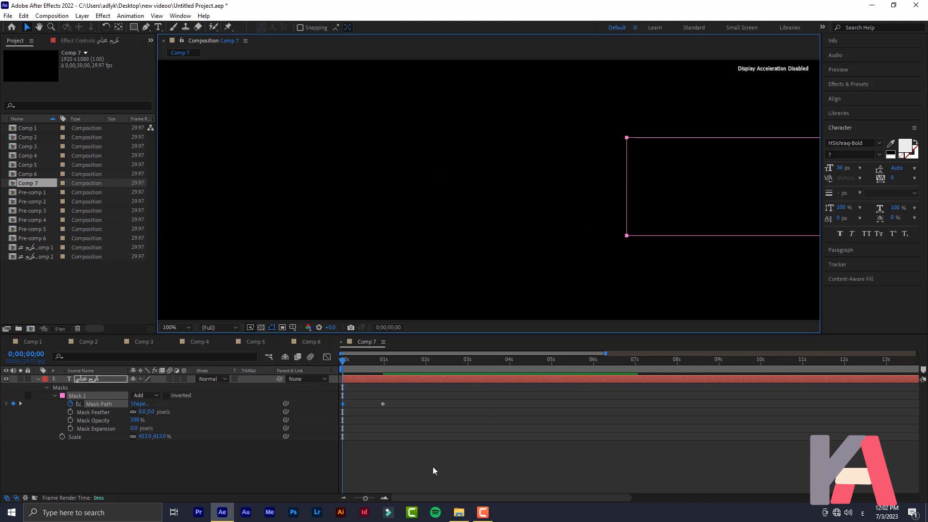
{"action": "key", "text": "space"}
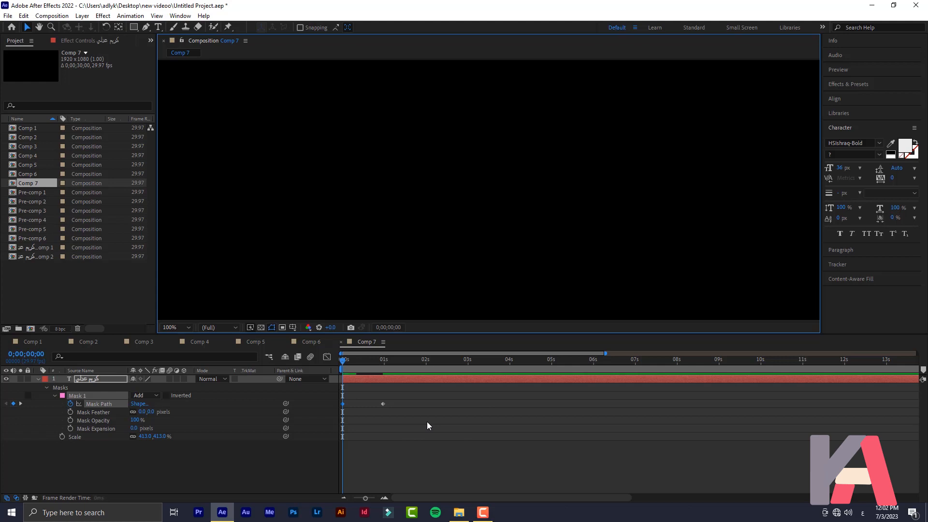
{"action": "key", "text": "space"}
{"action": "key", "text": "space"}
{"action": "key", "text": "space"}
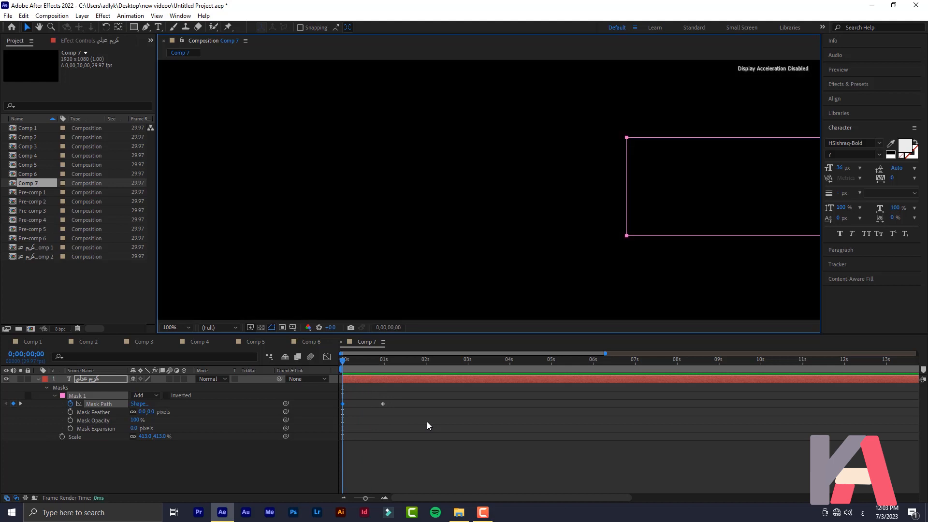
{"action": "left_click_drag", "start_coordinate": [383, 405], "coordinate": [370, 404]}
{"action": "key", "text": "space"}
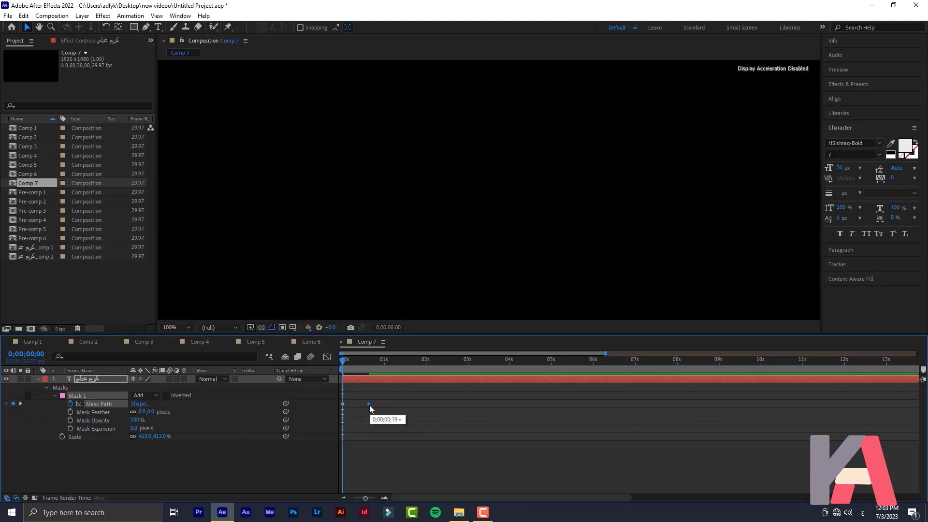
{"action": "key", "text": "space"}
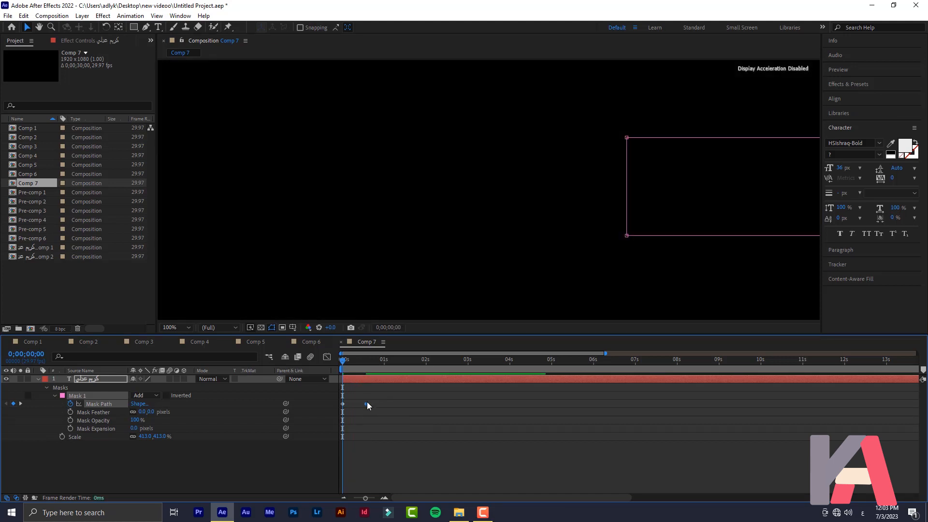
{"action": "key", "text": "space"}
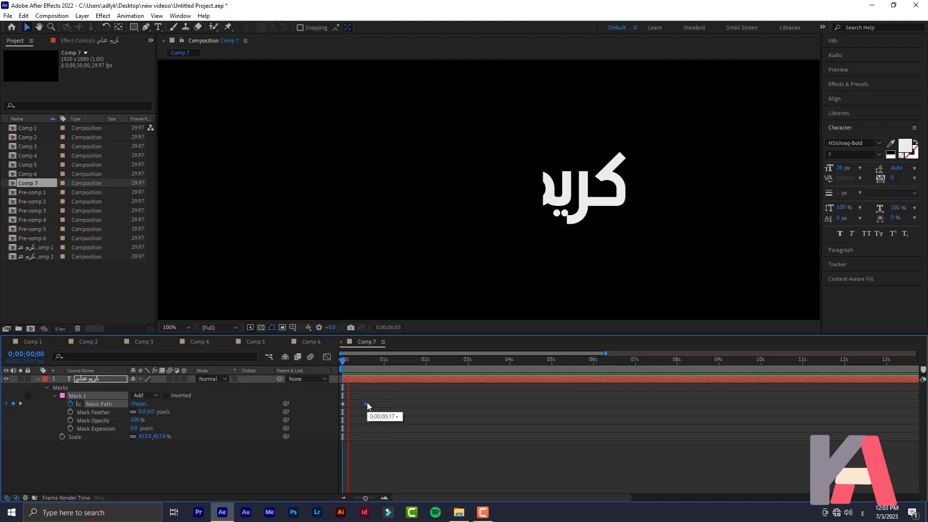
{"action": "key", "text": "space"}
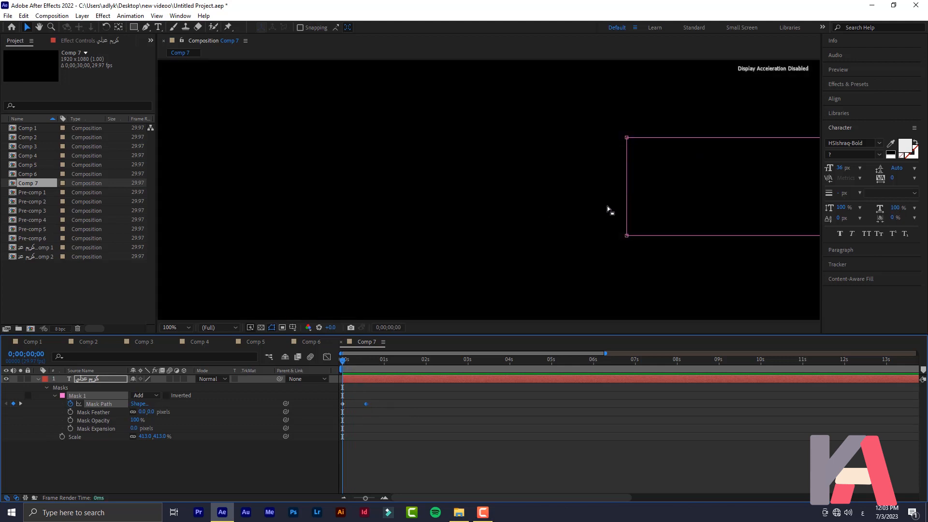
Draw a thin vertical bar at the title's right edge with fill FFFFFF
{"action": "left_click", "coordinate": [136, 27]}
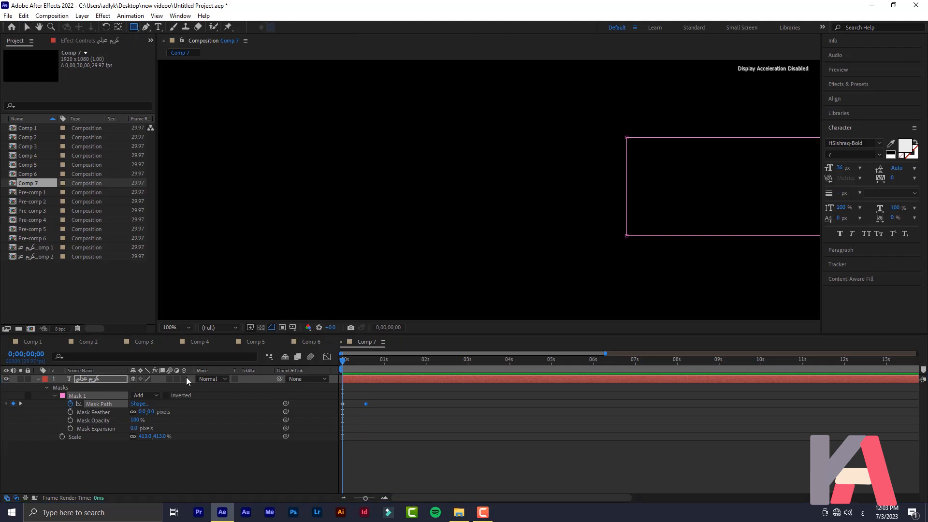
{"action": "left_click", "coordinate": [128, 454]}
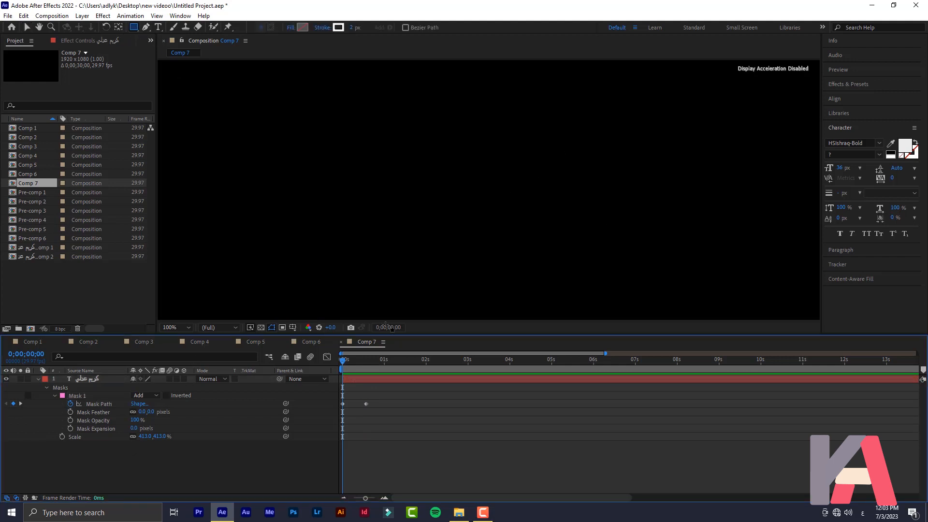
{"action": "left_click_drag", "start_coordinate": [350, 363], "coordinate": [367, 370]}
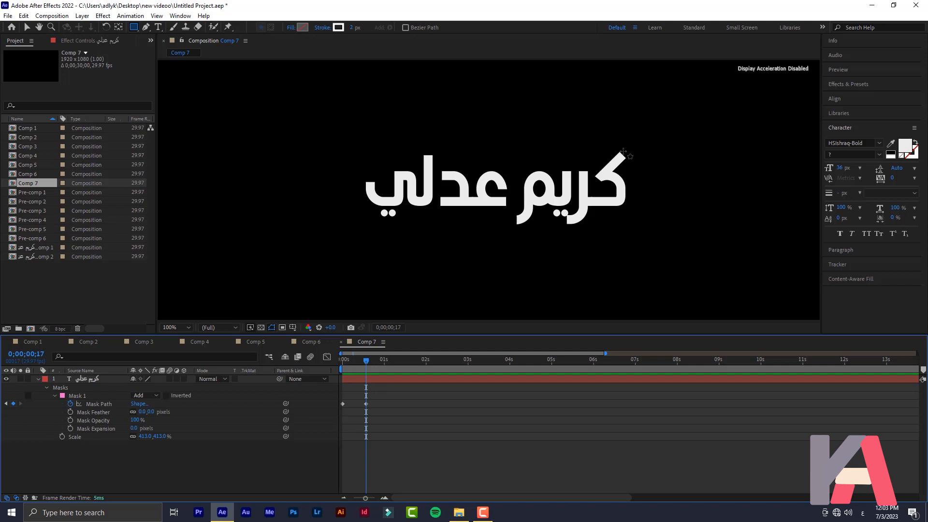
{"action": "left_click_drag", "start_coordinate": [623, 151], "coordinate": [617, 216]}
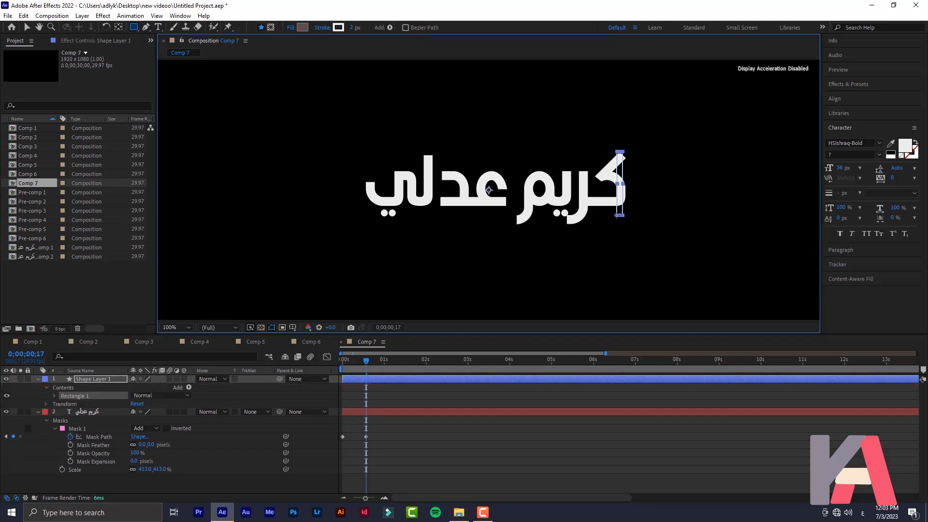
{"action": "left_click_drag", "start_coordinate": [619, 216], "coordinate": [621, 219]}
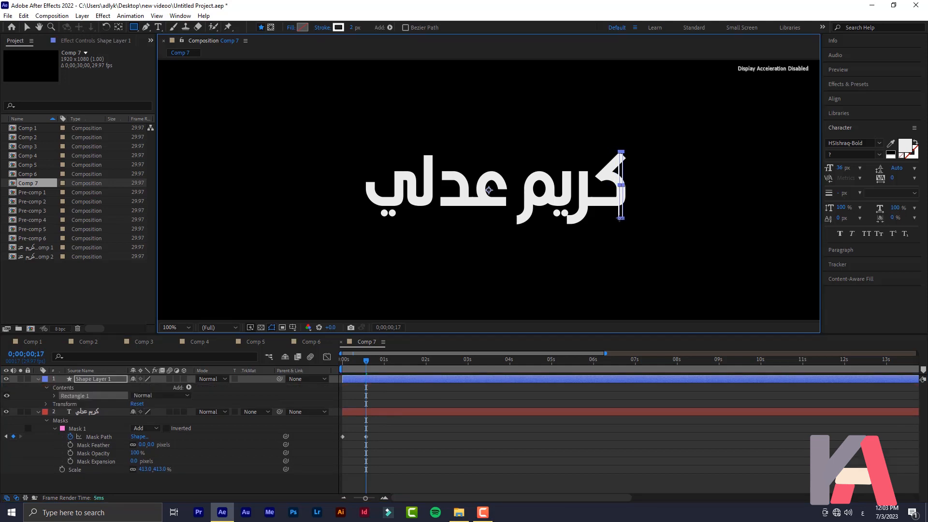
{"action": "left_click", "coordinate": [303, 27]}
{"action": "type", "text": "FFFFFF"}
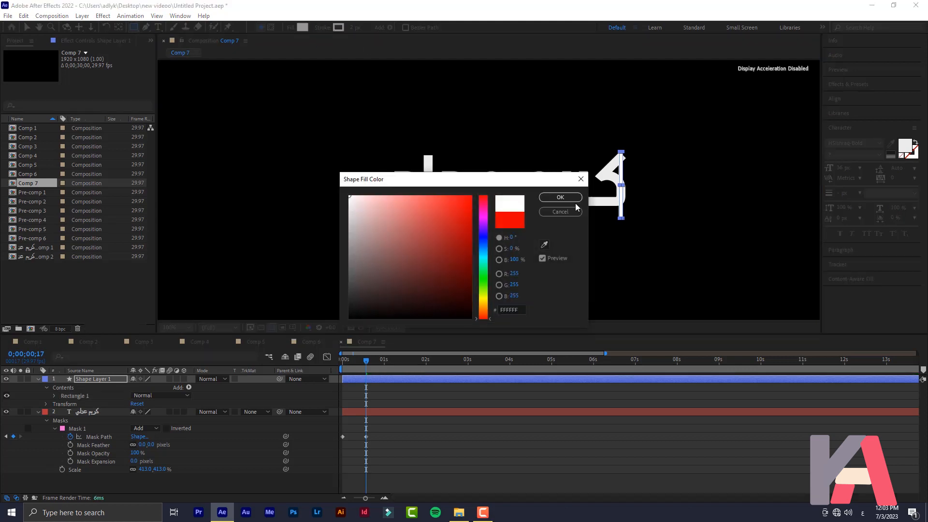
{"action": "left_click", "coordinate": [558, 196]}
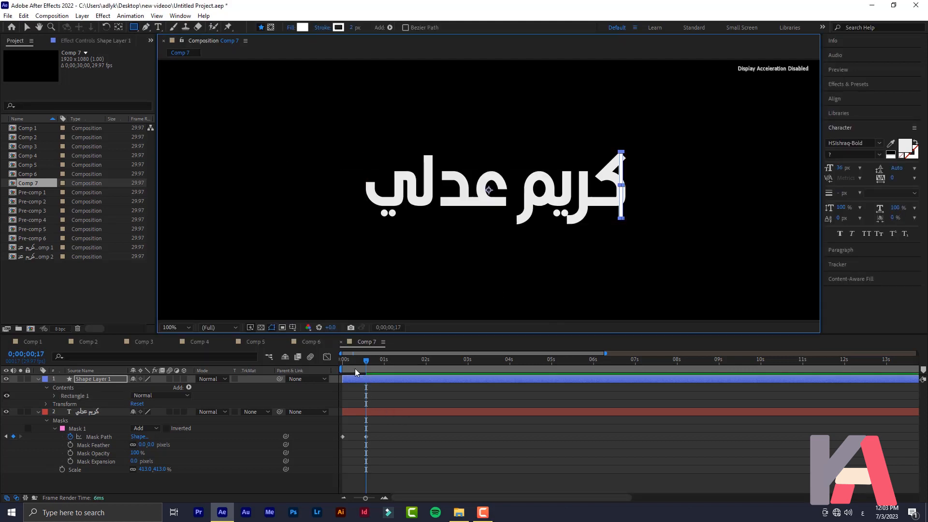
{"action": "left_click_drag", "start_coordinate": [347, 368], "coordinate": [342, 368]}
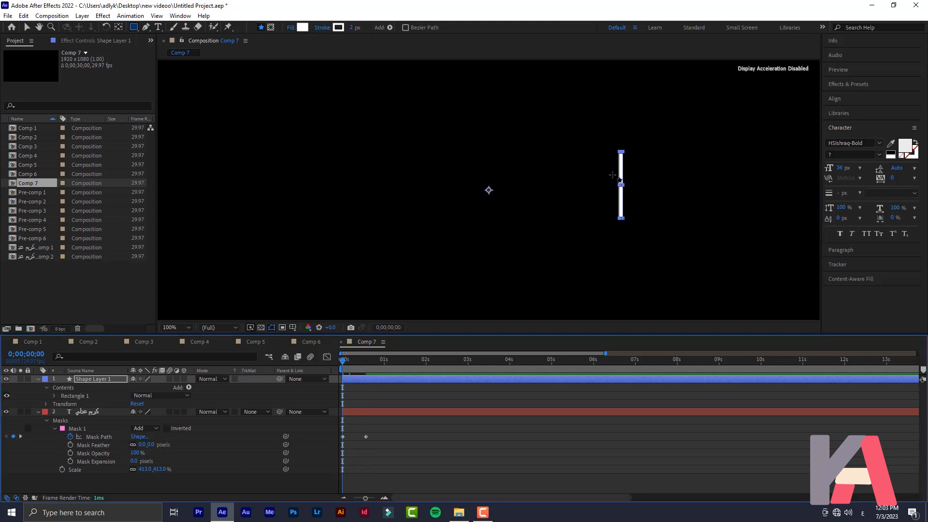
{"action": "left_click", "coordinate": [130, 483]}
{"action": "left_click", "coordinate": [94, 380]}
Keyframe the bar's Position at 0s and slide it left to X 419 at frame 17
{"action": "key", "text": "p"}
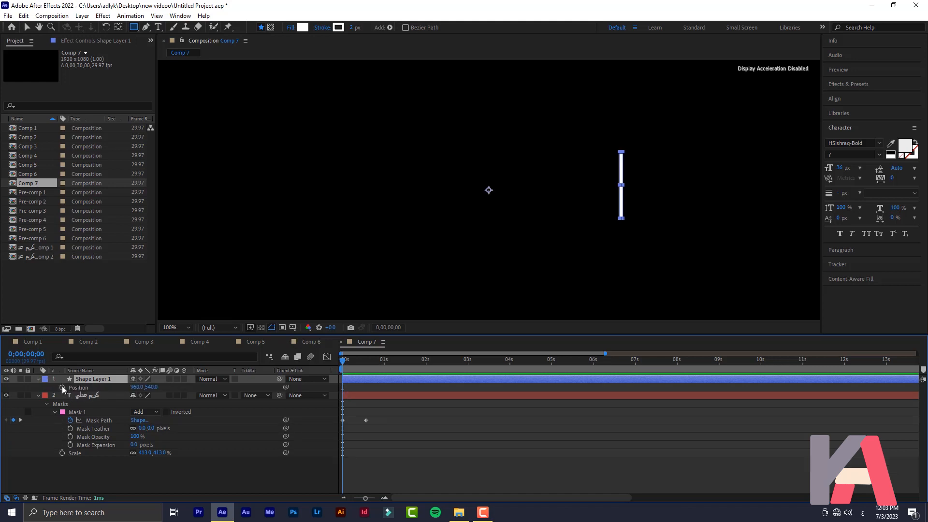
{"action": "left_click", "coordinate": [62, 388]}
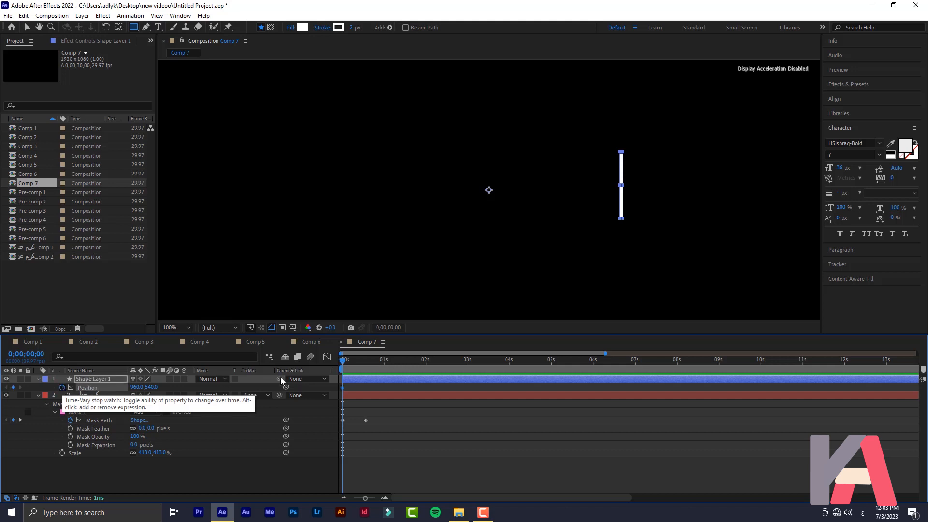
{"action": "left_click", "coordinate": [371, 361]}
{"action": "left_click_drag", "start_coordinate": [371, 362], "coordinate": [370, 362]}
{"action": "left_click_drag", "start_coordinate": [136, 386], "coordinate": [50, 387]}
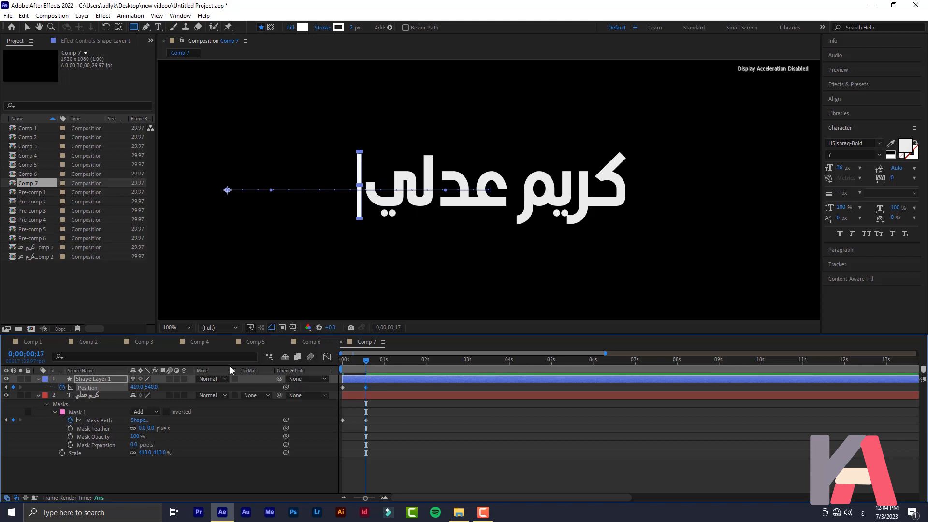
{"action": "left_click", "coordinate": [162, 472]}
{"action": "key", "text": "space"}
{"action": "key", "text": "space"}
{"action": "left_click_drag", "start_coordinate": [355, 365], "coordinate": [362, 390]}
Zoom the timeline and replay the wipe to check the bar's timing against the reveal
{"action": "key", "text": "v"}
{"action": "key", "text": "semicolon"}
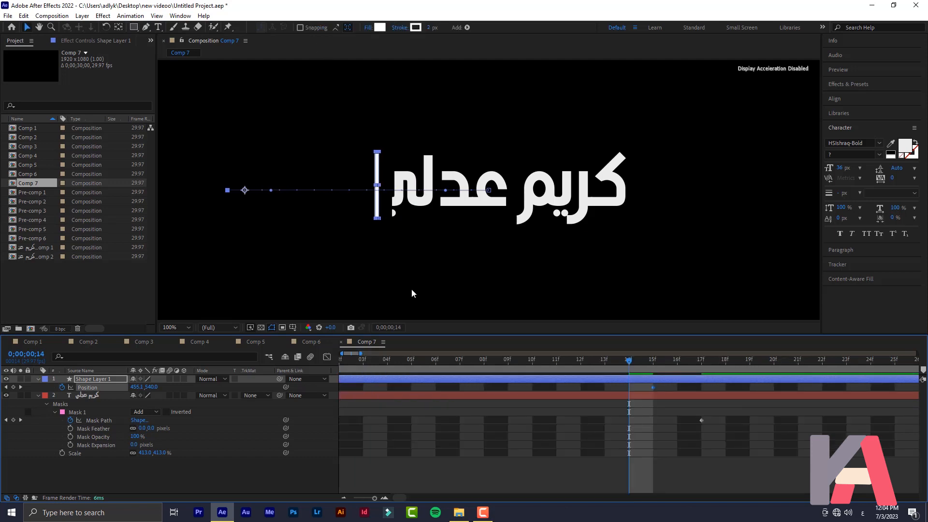
{"action": "key", "text": "space"}
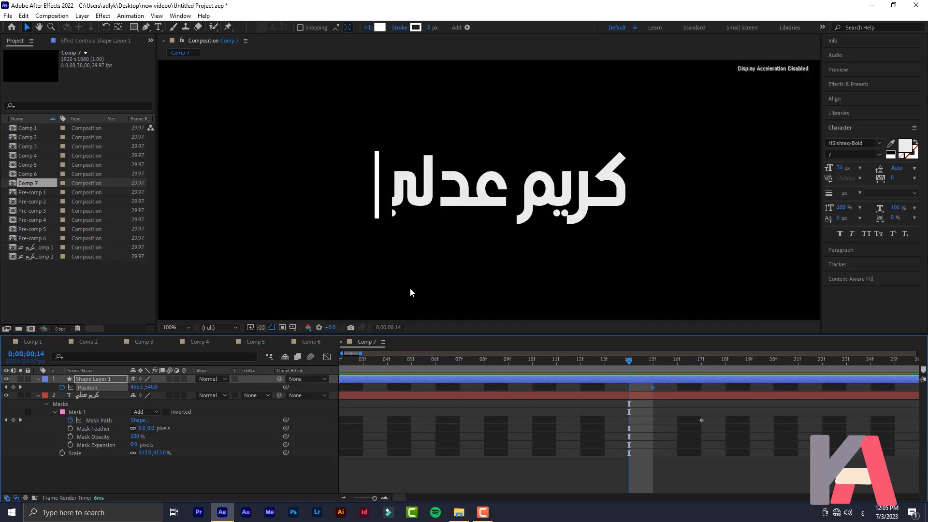
{"action": "key", "text": "space"}
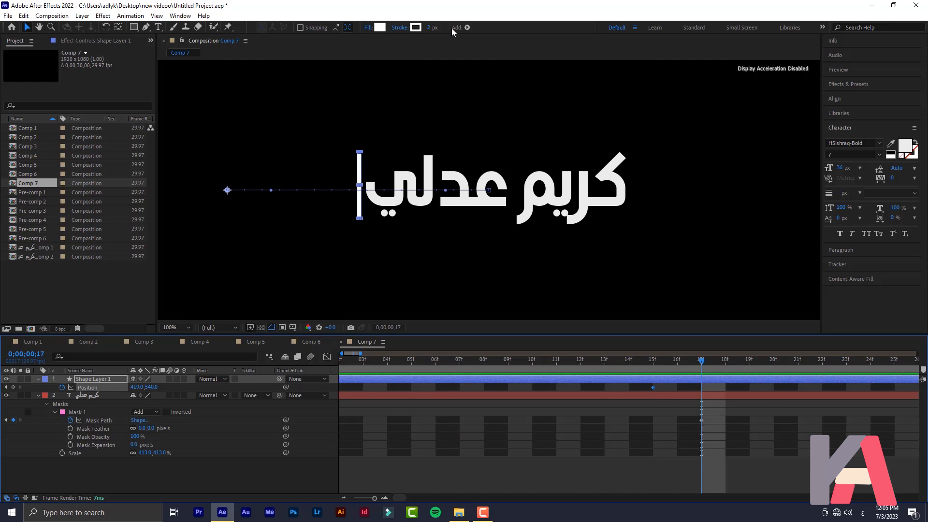
{"action": "left_click_drag", "start_coordinate": [373, 499], "coordinate": [345, 503]}
{"action": "key", "text": "space"}
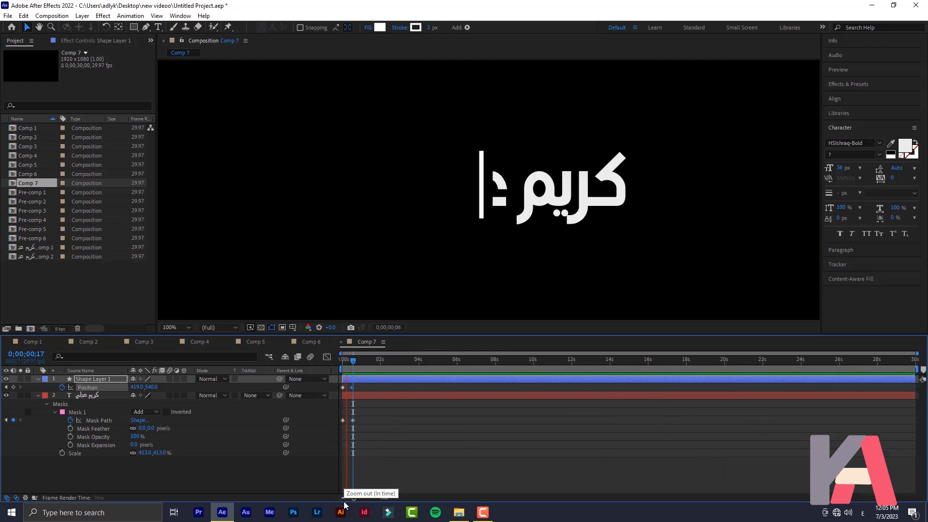
{"action": "key", "text": "space"}
{"action": "key", "text": "space"}
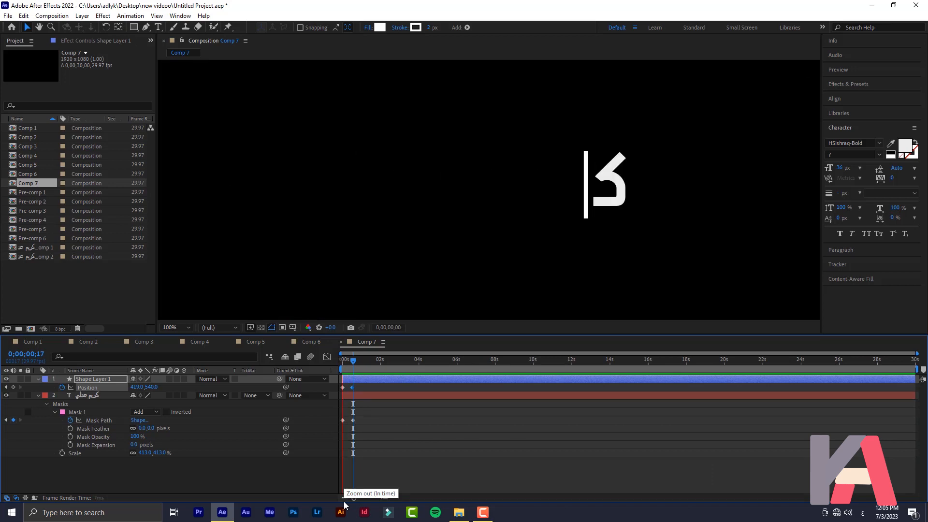
{"action": "key", "text": "space"}
{"action": "key", "text": "space"}
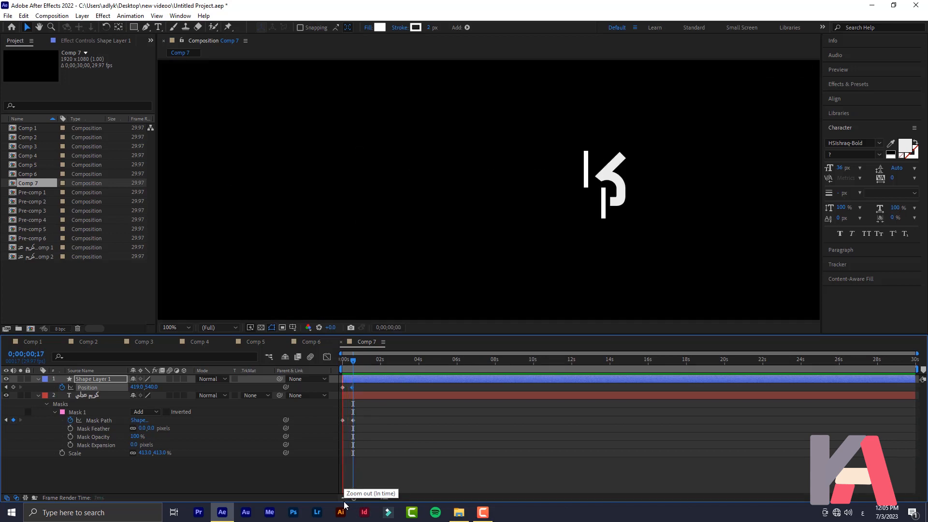
{"action": "key", "text": "space"}
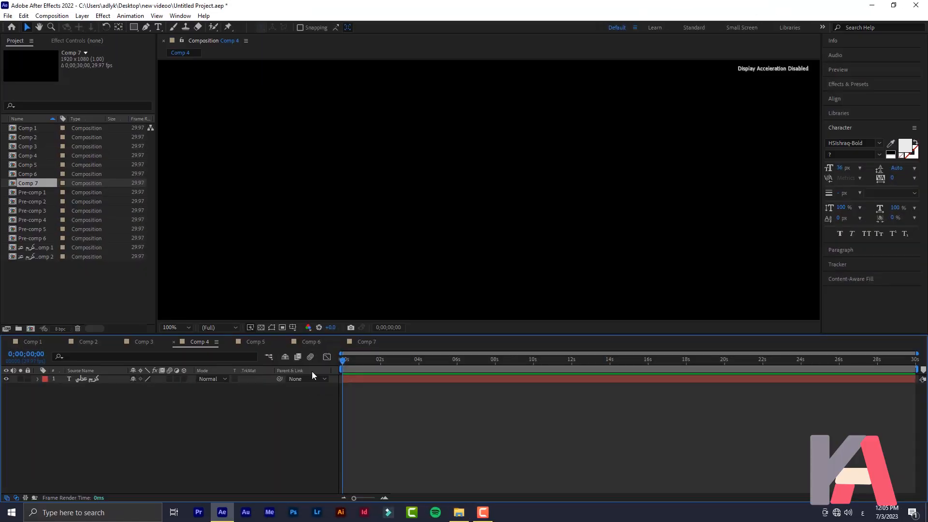
Play the Comp 4 preview of the white Arabic title on black
{"action": "key", "text": "space"}
{"action": "key", "text": "space"}
{"action": "key", "text": "space"}
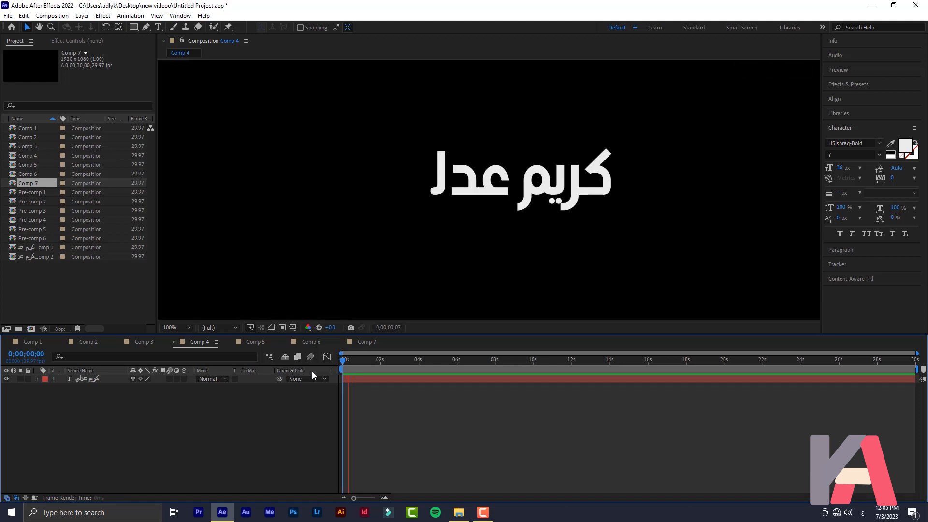
{"action": "key", "text": "space"}
{"action": "key", "text": "space"}
{"action": "key", "text": "space"}
{"action": "key", "text": "space"}
{"action": "key", "text": "space"}
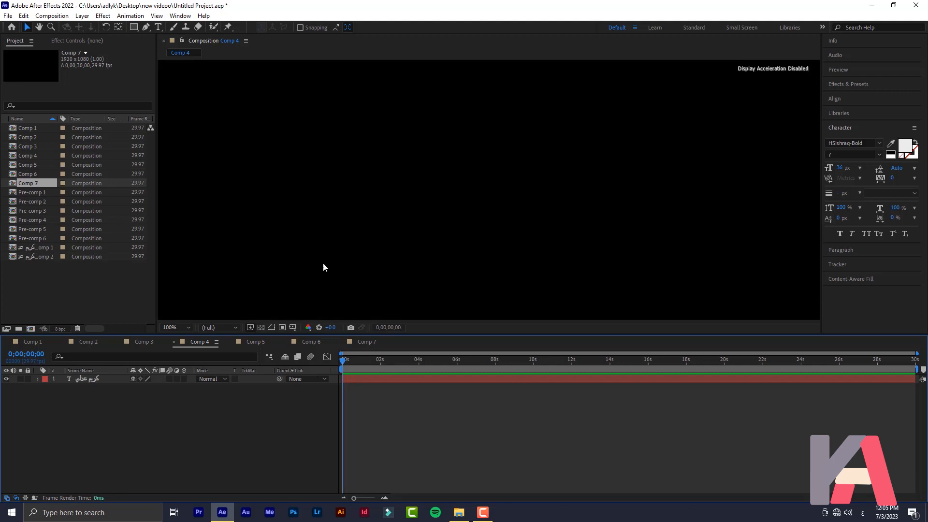
{"action": "left_click", "coordinate": [31, 329]}
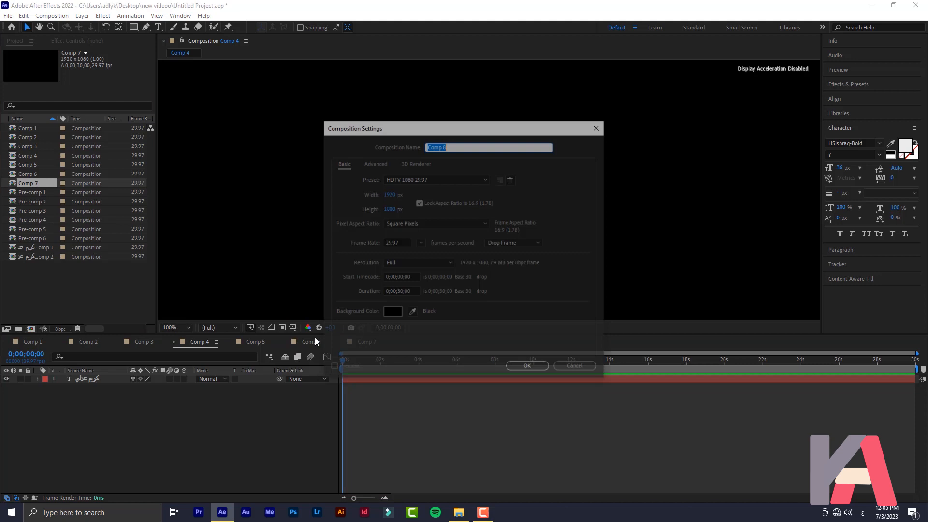
{"action": "left_click", "coordinate": [529, 365]}
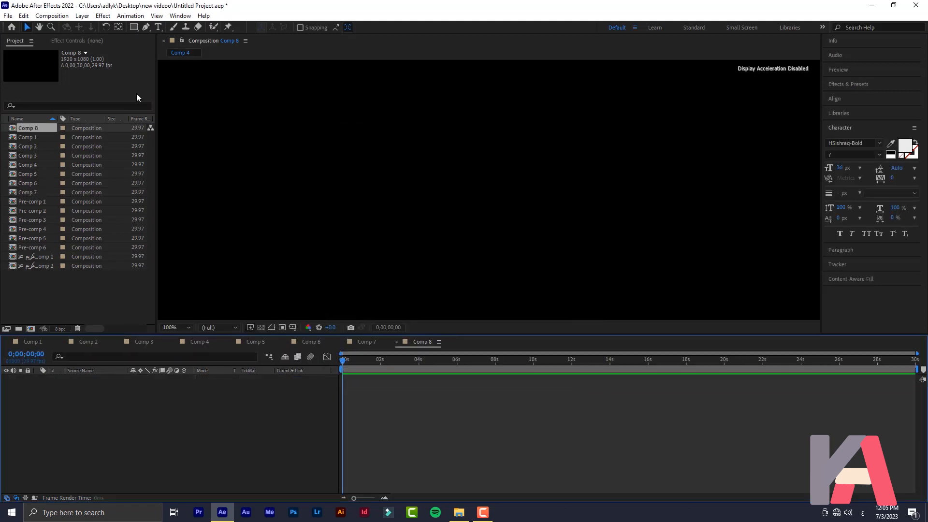
{"action": "left_click", "coordinate": [158, 28]}
{"action": "left_click", "coordinate": [531, 164]}
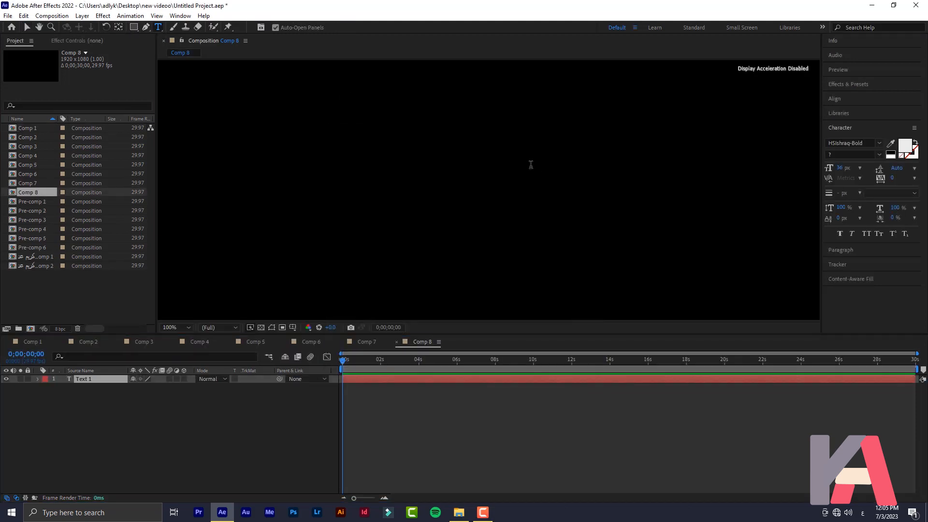
{"action": "left_click", "coordinate": [96, 382]}
Scale the Arabic text up to 451% and centre it in the frame
{"action": "key", "text": "s"}
{"action": "left_click_drag", "start_coordinate": [159, 387], "coordinate": [362, 395]}
{"action": "left_click", "coordinate": [27, 26]}
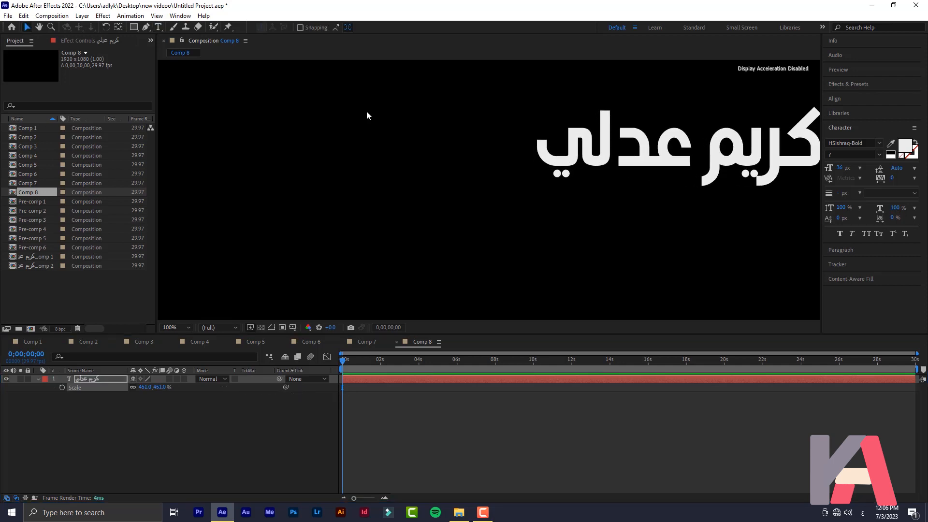
{"action": "left_click_drag", "start_coordinate": [657, 159], "coordinate": [472, 192]}
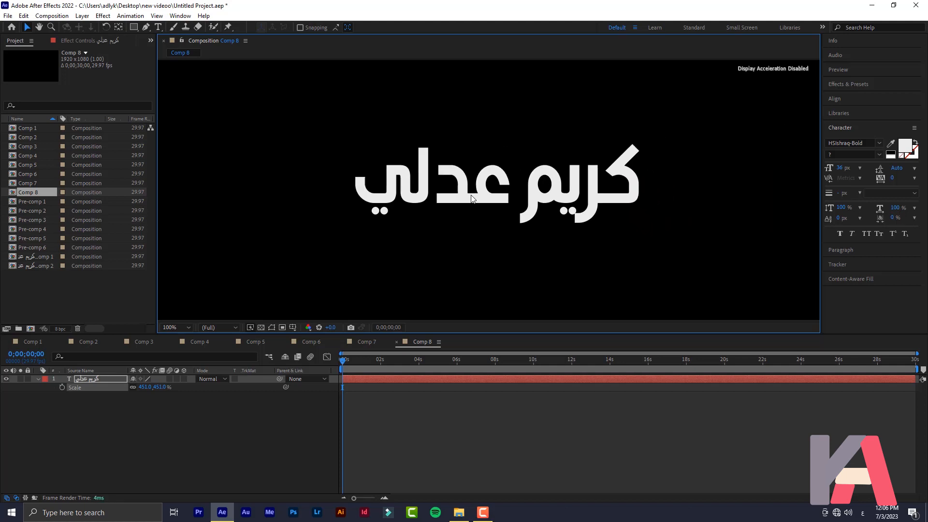
Find the Typewriter preset via a 'typ' search, apply it to the text layer, and scrub to check
{"action": "left_click", "coordinate": [114, 433]}
{"action": "left_click", "coordinate": [854, 83]}
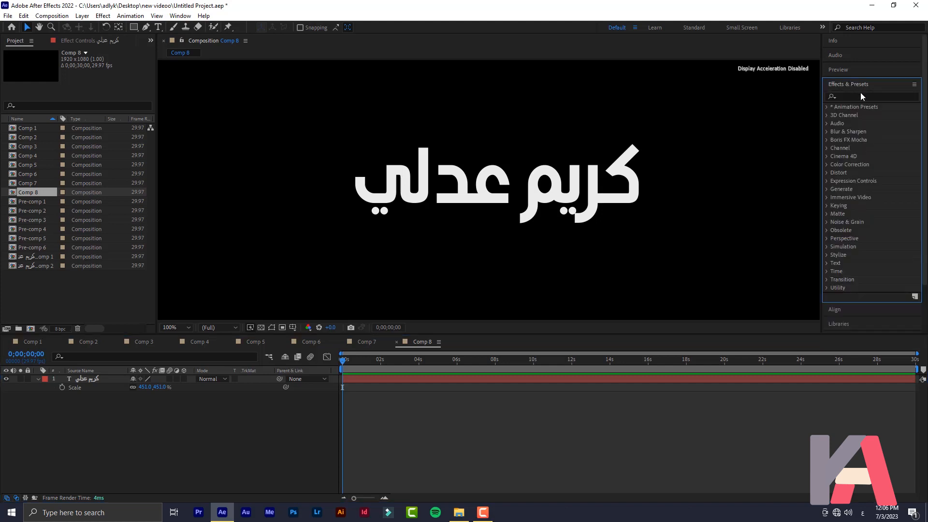
{"action": "left_click", "coordinate": [856, 95]}
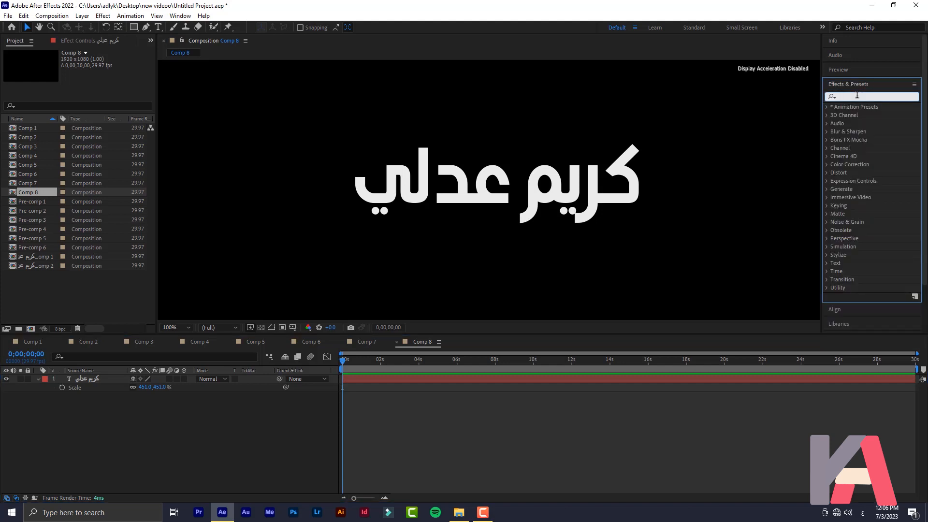
{"action": "type", "text": "t"}
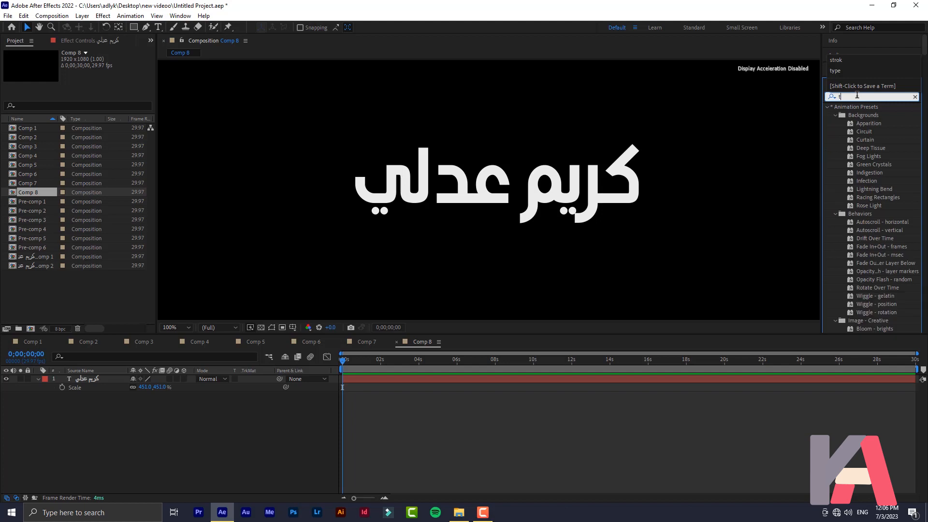
{"action": "type", "text": "y"}
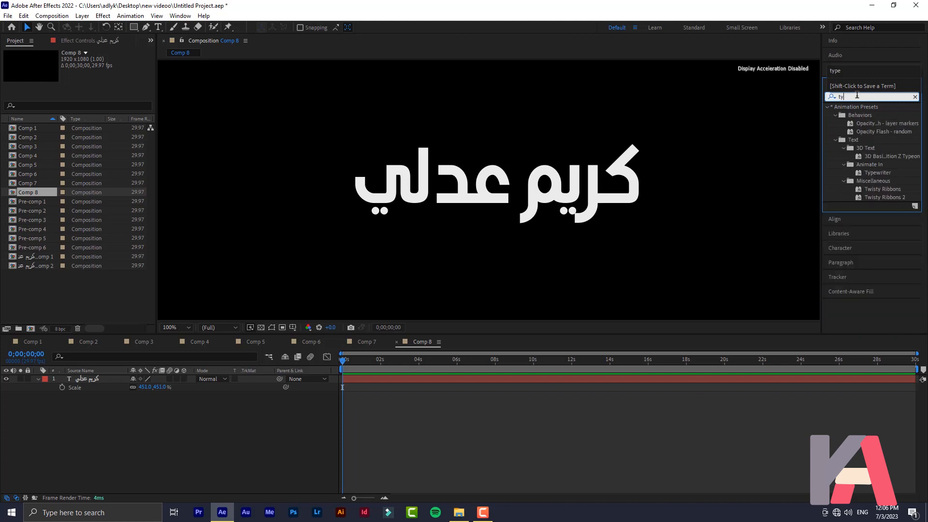
{"action": "type", "text": "p"}
{"action": "left_click_drag", "start_coordinate": [876, 148], "coordinate": [92, 384]}
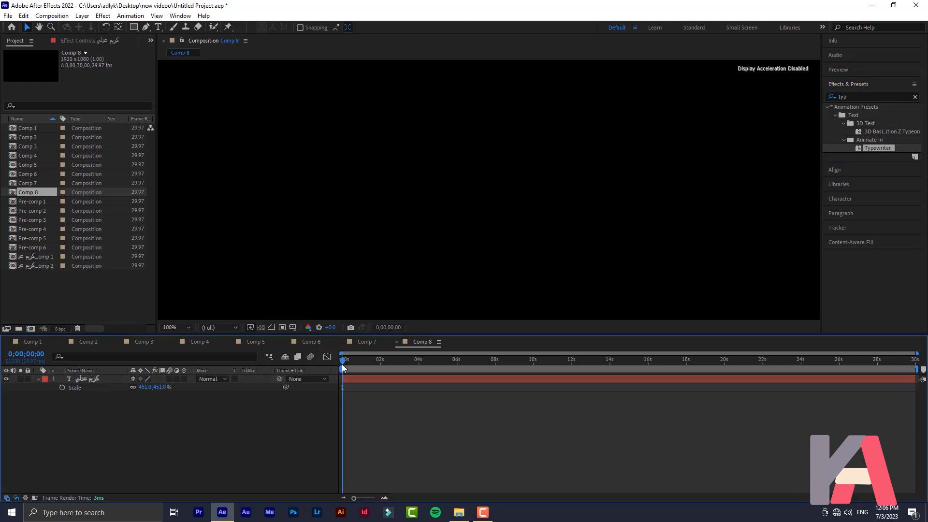
{"action": "left_click_drag", "start_coordinate": [342, 364], "coordinate": [231, 369]}
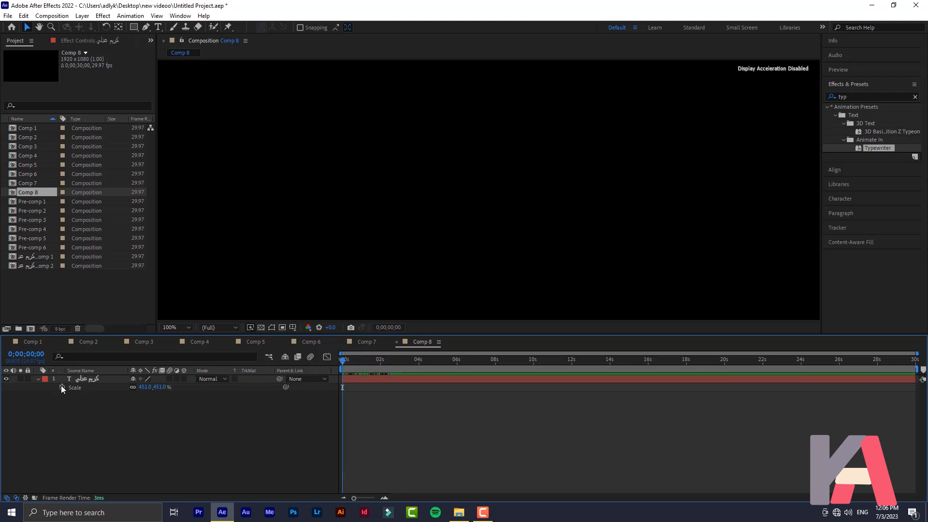
Expand Text > Animator 1 > Range Selector 1 to reveal the Start keyframes
{"action": "left_click", "coordinate": [39, 378]}
{"action": "left_click", "coordinate": [39, 378]}
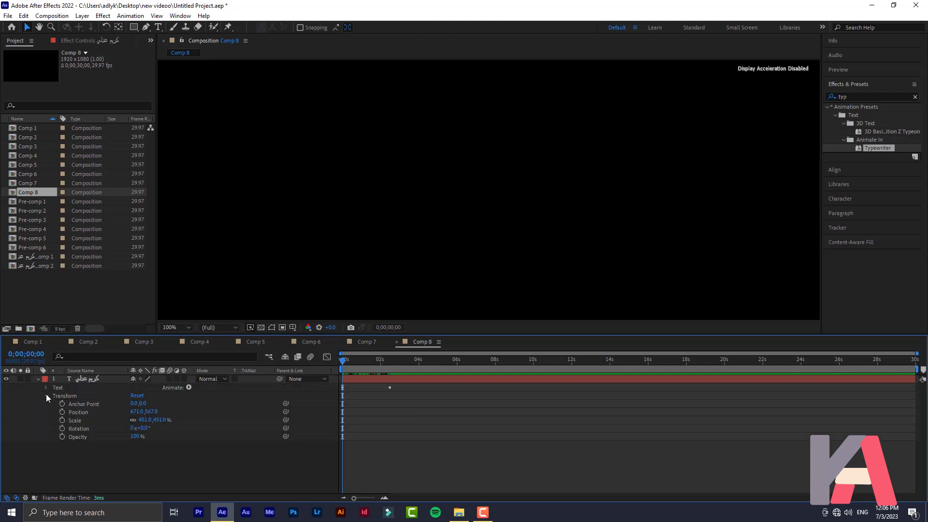
{"action": "left_click", "coordinate": [45, 394]}
{"action": "left_click", "coordinate": [47, 387]}
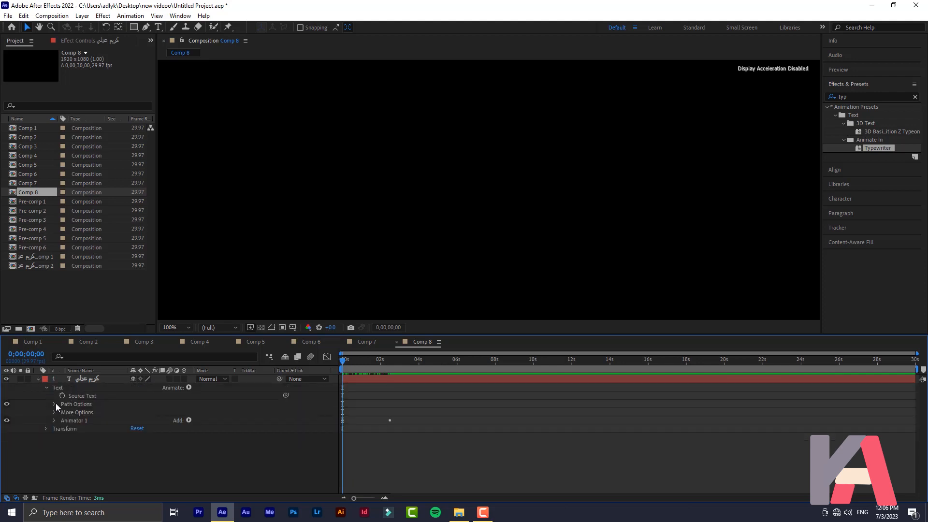
{"action": "left_click", "coordinate": [53, 420]}
{"action": "left_click", "coordinate": [62, 429]}
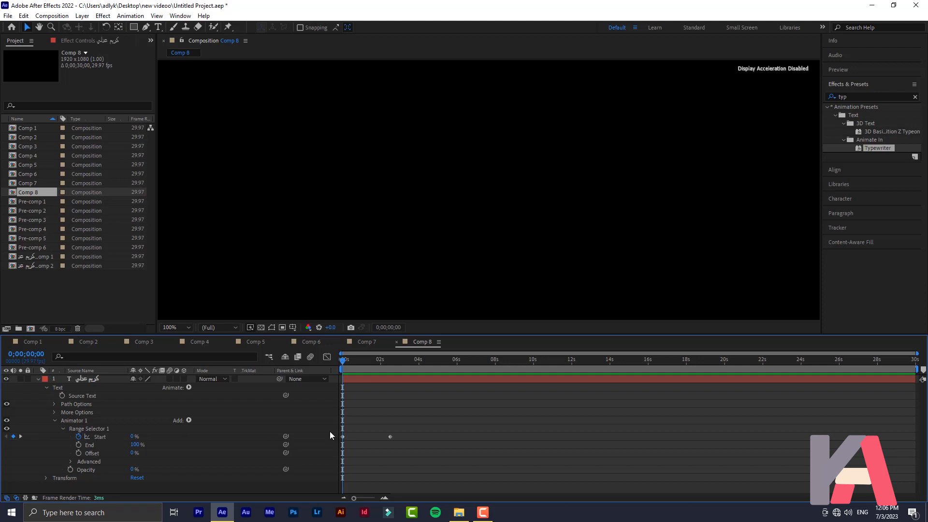
{"action": "left_click_drag", "start_coordinate": [347, 360], "coordinate": [337, 376]}
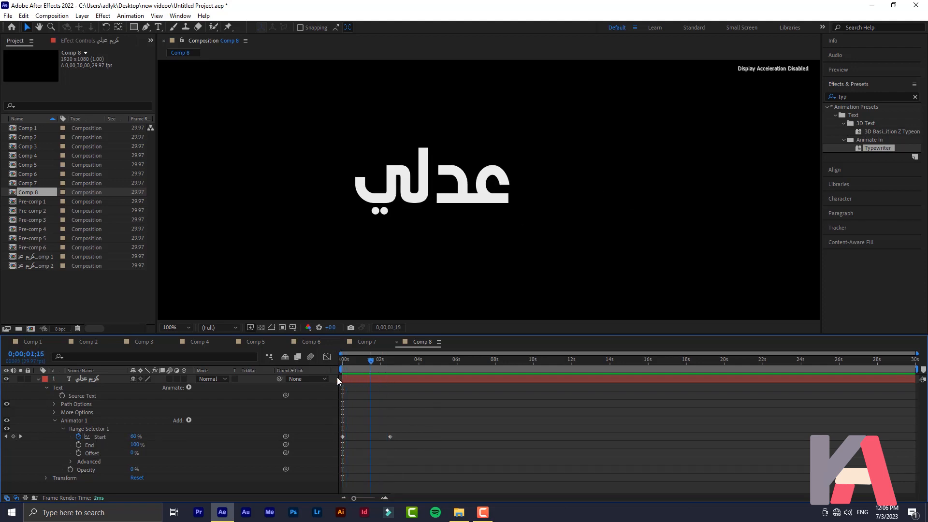
Set the range selector's Advanced Mode to Subtract and move the first Start keyframe later
{"action": "left_click", "coordinate": [70, 461]}
{"action": "scroll", "coordinate": [72, 454], "scroll_direction": "down", "scroll_amount": 2}
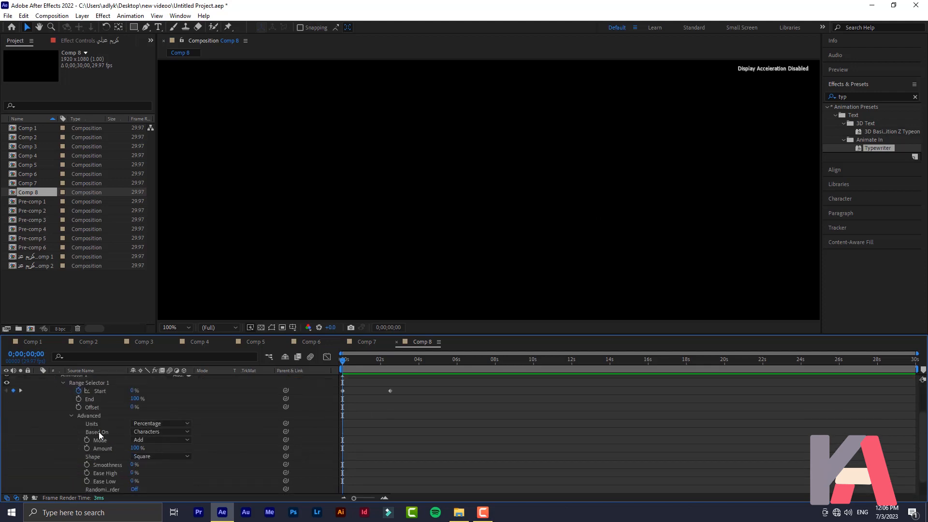
{"action": "left_click", "coordinate": [147, 439]}
{"action": "left_click", "coordinate": [170, 389]}
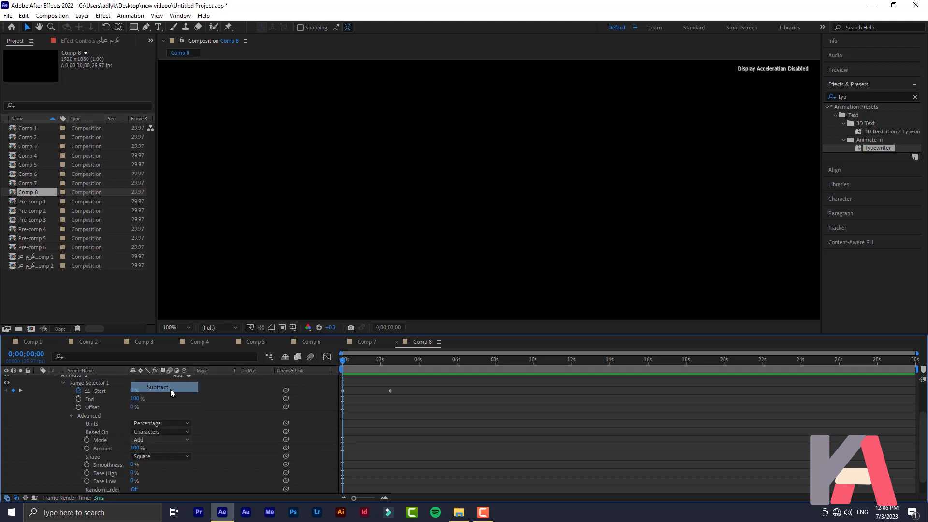
{"action": "left_click_drag", "start_coordinate": [343, 362], "coordinate": [389, 359]}
{"action": "key", "text": "Home"}
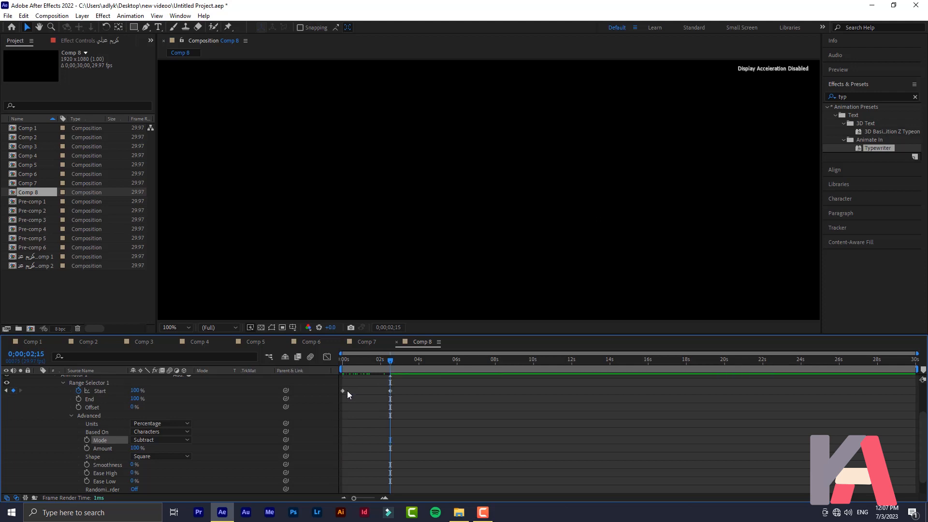
{"action": "left_click_drag", "start_coordinate": [344, 390], "coordinate": [392, 399]}
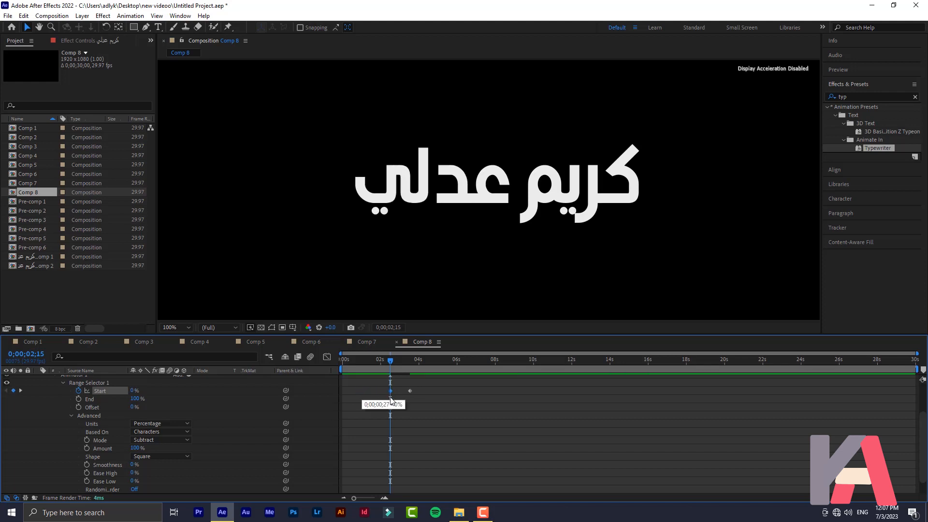
Move the Start keyframes to 0 and shorten the type-on to 18 frames, previewing each change
{"action": "left_click_drag", "start_coordinate": [350, 359], "coordinate": [341, 359]}
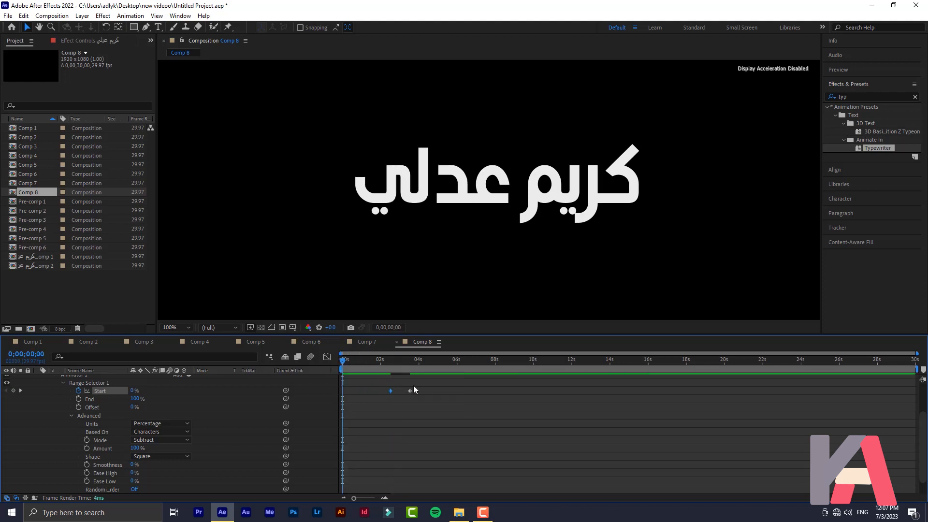
{"action": "left_click_drag", "start_coordinate": [411, 391], "coordinate": [347, 389]}
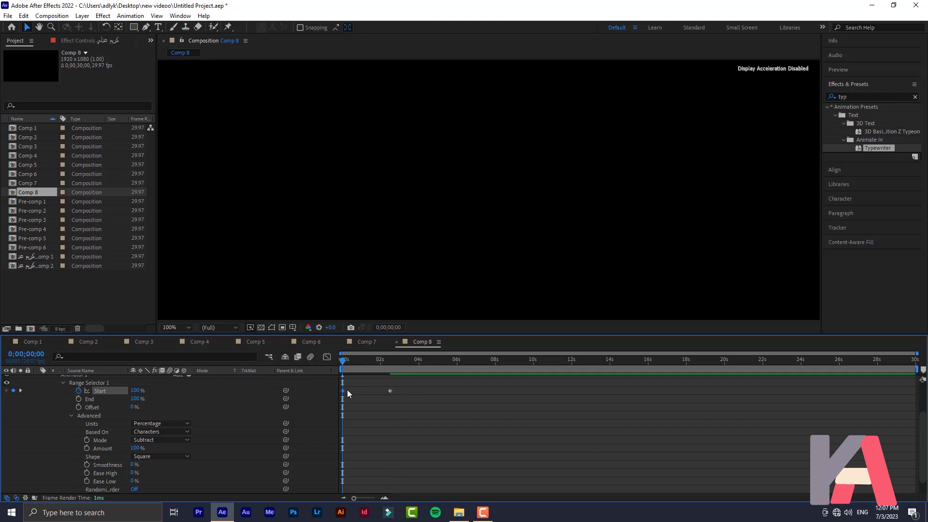
{"action": "key", "text": "space"}
{"action": "key", "text": "space"}
{"action": "key", "text": "space"}
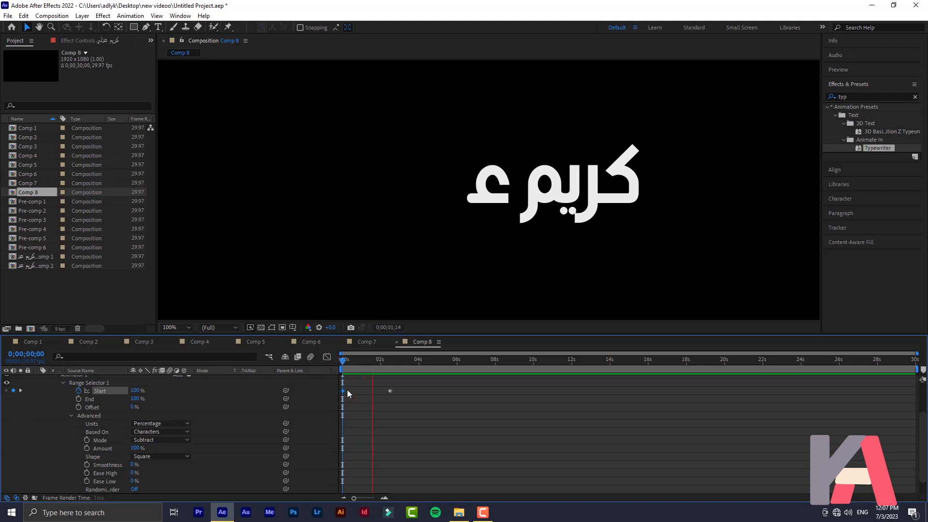
{"action": "key", "text": "space"}
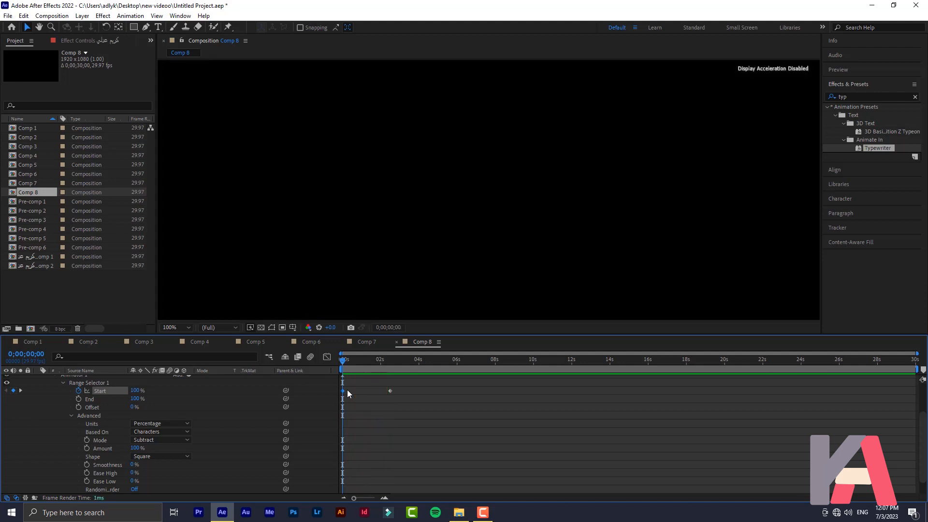
{"action": "left_click_drag", "start_coordinate": [390, 390], "coordinate": [358, 390]}
{"action": "key", "text": "space"}
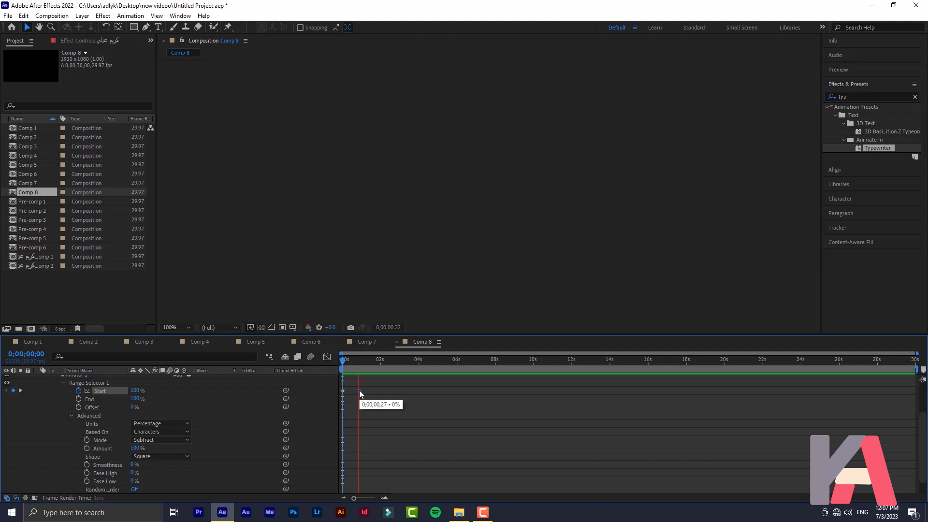
{"action": "key", "text": "space"}
{"action": "left_click_drag", "start_coordinate": [359, 390], "coordinate": [351, 391]}
{"action": "key", "text": "space"}
{"action": "key", "text": "space"}
Check the full text at frame 20, then switch to Comp 7 and play its wipe reveal
{"action": "left_click", "coordinate": [341, 361]}
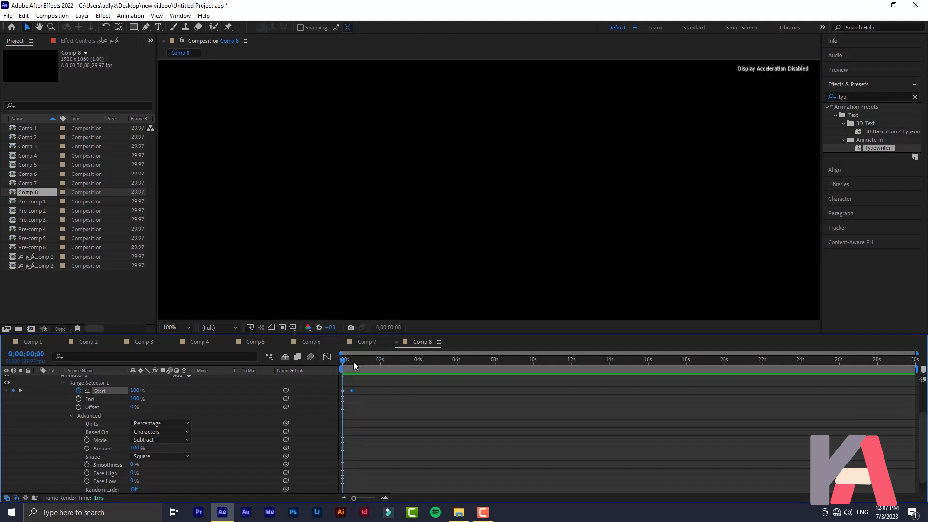
{"action": "left_click", "coordinate": [354, 361]}
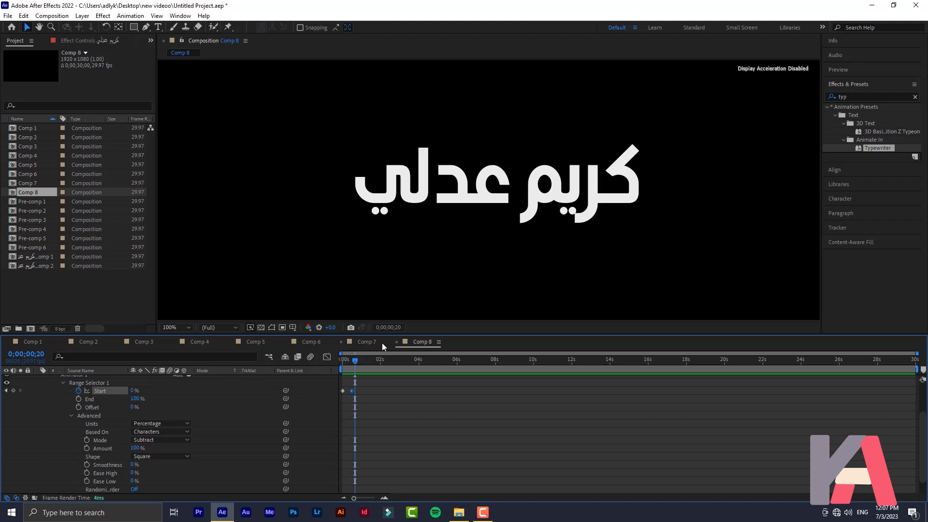
{"action": "left_click", "coordinate": [367, 341]}
{"action": "left_click", "coordinate": [347, 361]}
{"action": "key", "text": "Page_Down"}
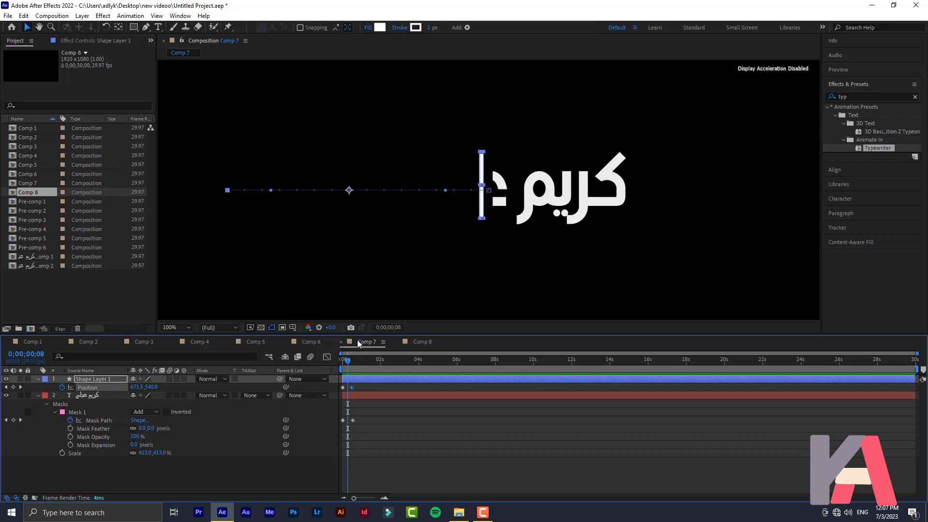
{"action": "key", "text": "space"}
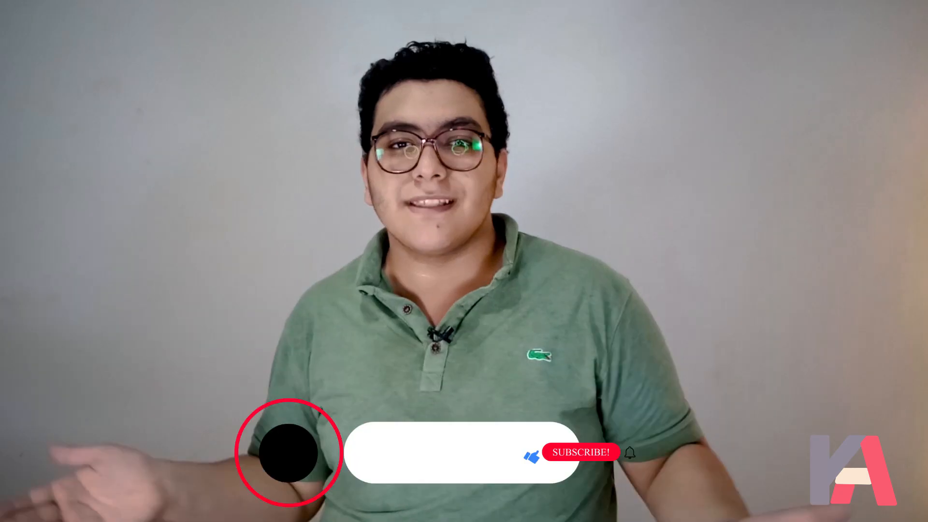